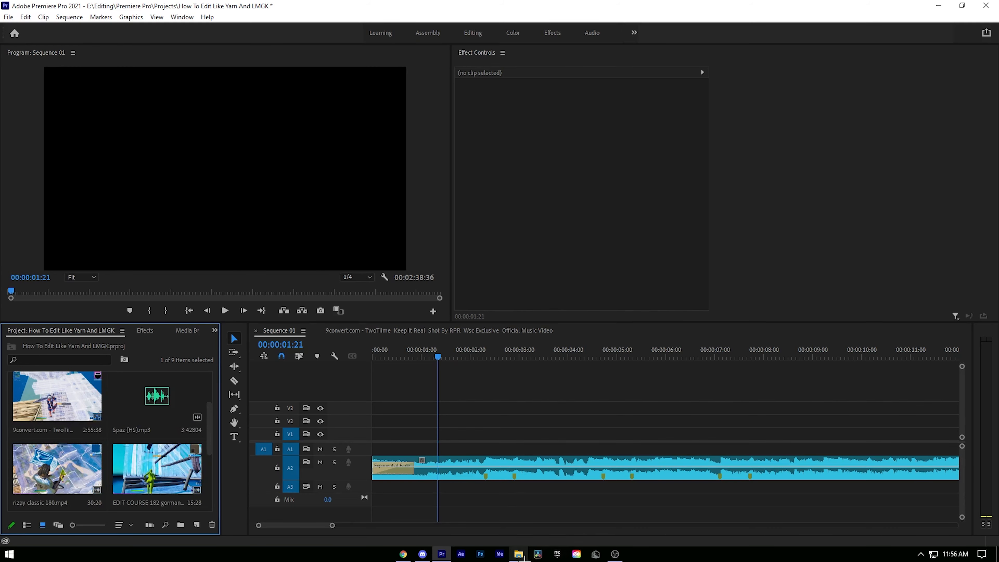
click(519, 555)
drag(803, 343, 491, 436)
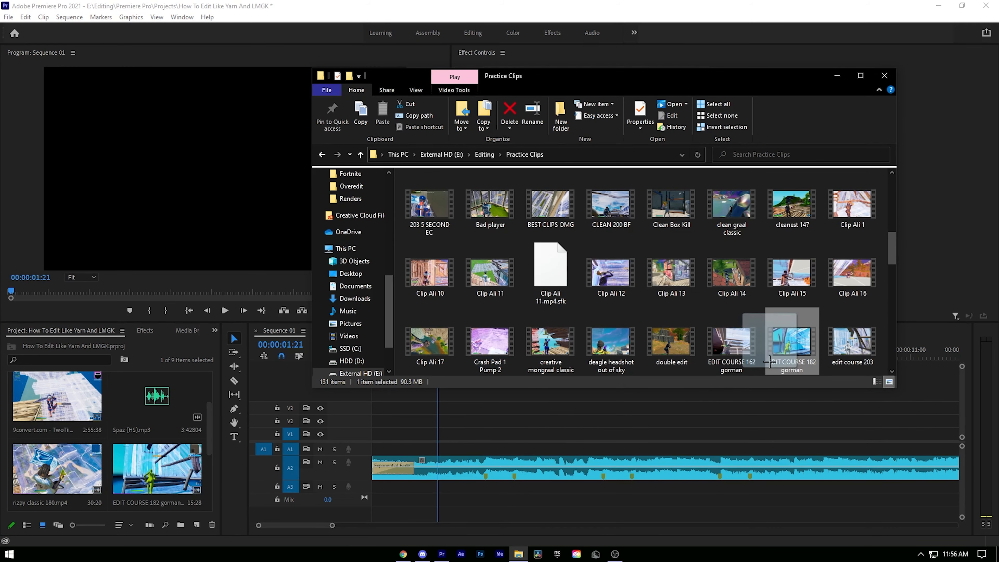
click(557, 413)
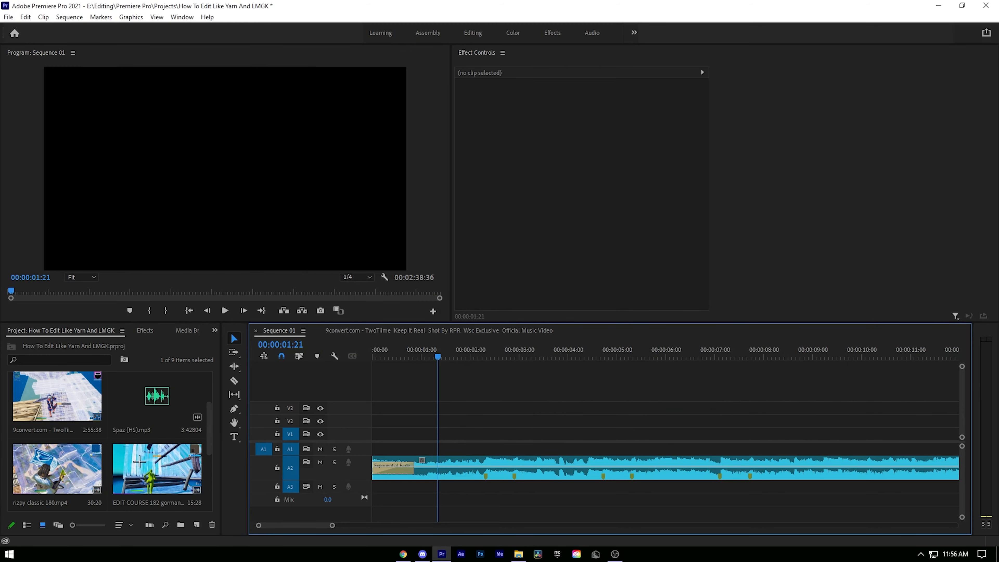
- Place the project clip 203 5 SECOND EC.mp4 at the start of the sequence on tracks V1 and A1
scroll(132, 456, down, 4)
drag(57, 389, 375, 437)
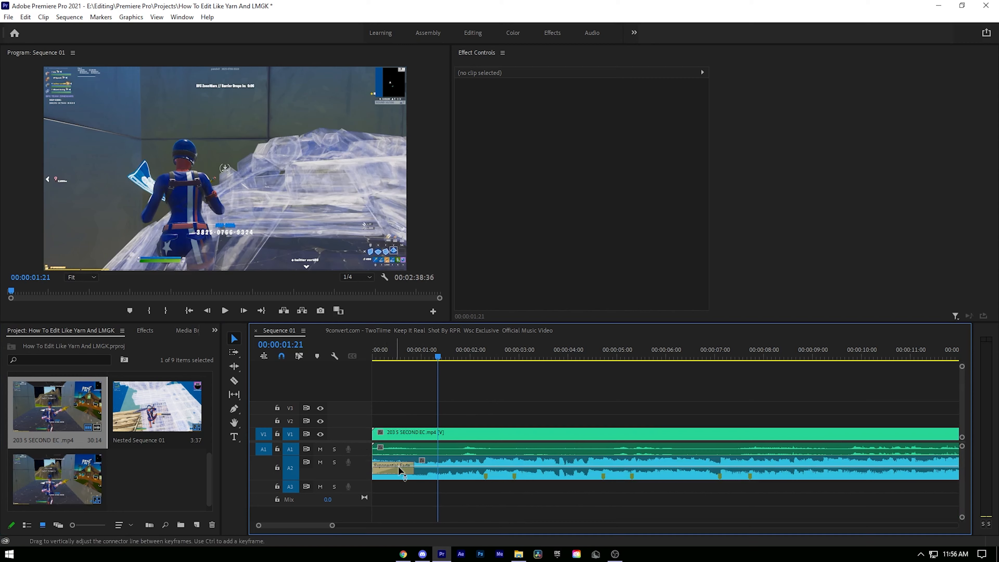
click(447, 460)
click(439, 450)
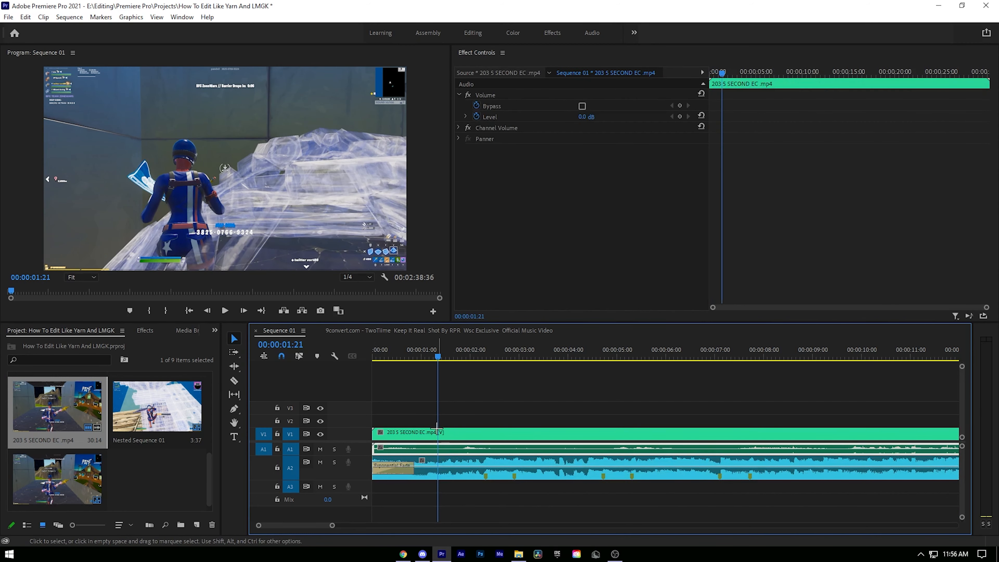
- Move the playhead to the clip's marked gunshot frame at 00:00:28:02 and select the video part of the clip
scroll(460, 416, down, 2)
key(minus)
drag(645, 349, 650, 347)
key(equal)
key(equal)
key(equal)
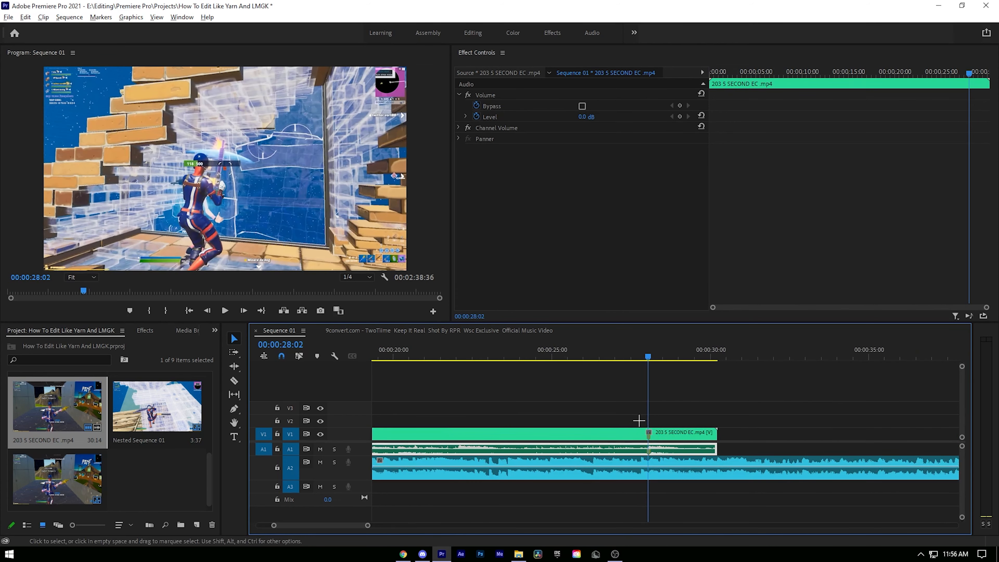
click(685, 435)
key(equal)
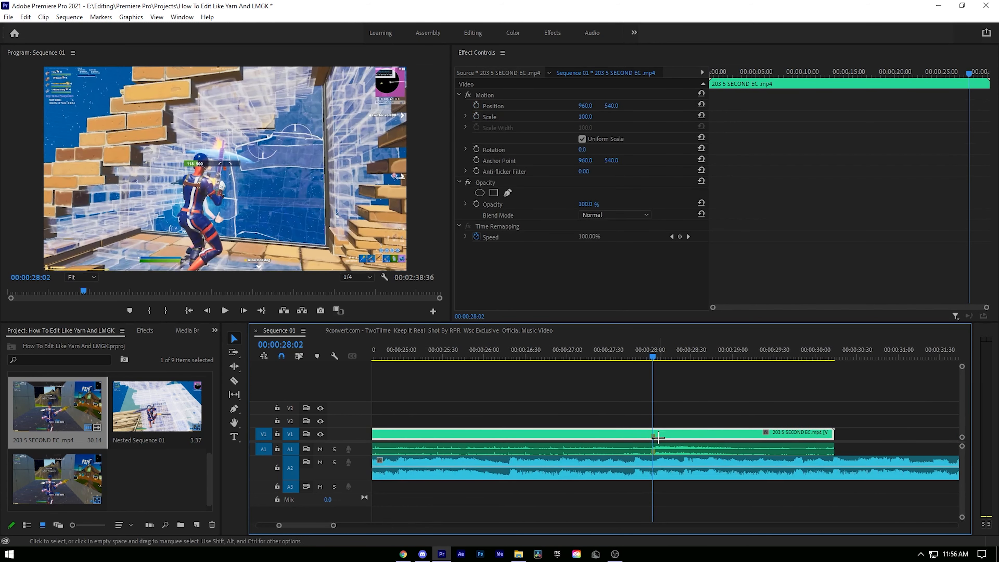
- Step frame by frame around 00:00:28:02 to examine exactly when the shot is fired
key(Left)
key(Left)
key(Left)
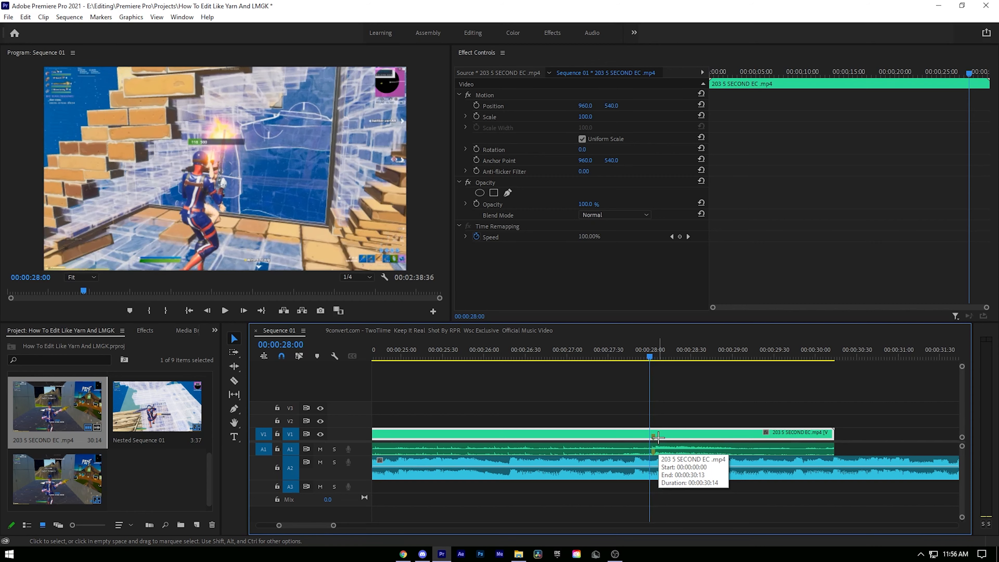
key(Right)
key(Right)
key(Right)
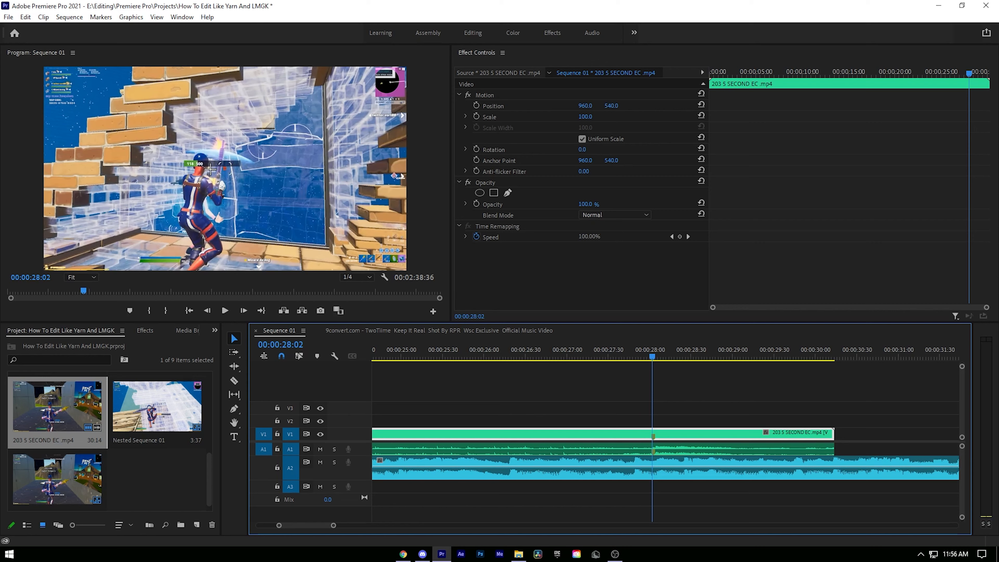
key(Right)
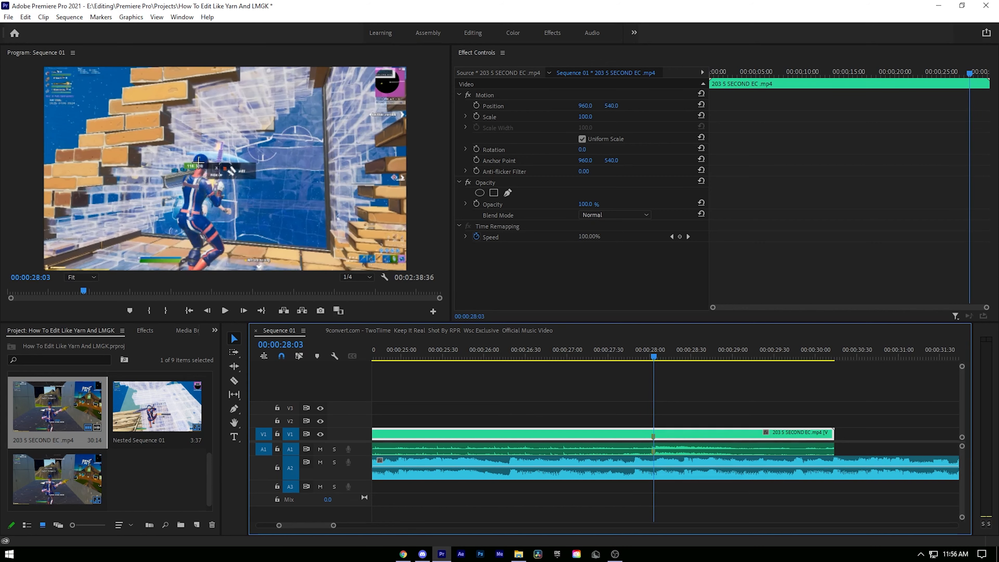
key(Left)
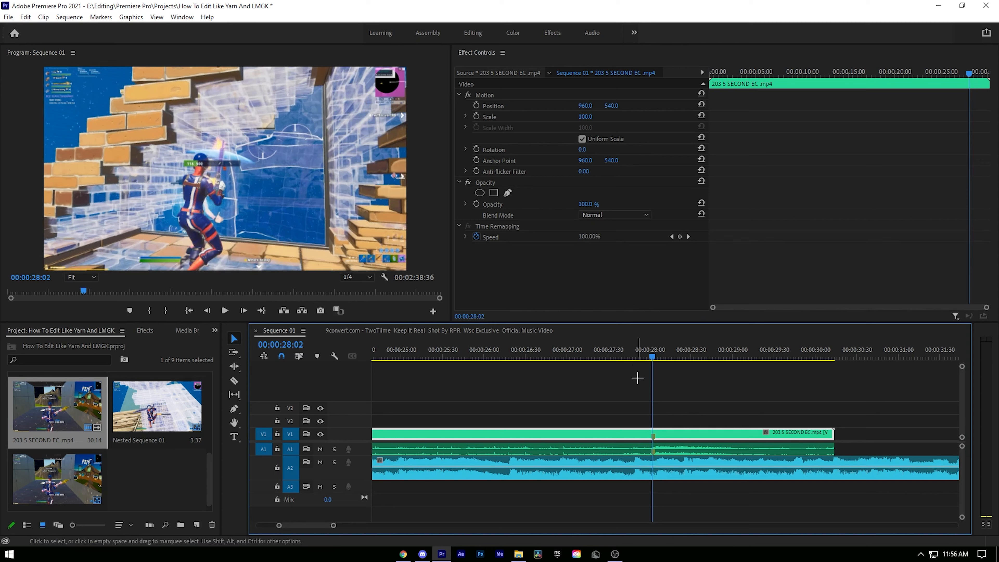
- Try deleting the gameplay clip with its linked audio, and undo the deletions
scroll(586, 445, down, 3)
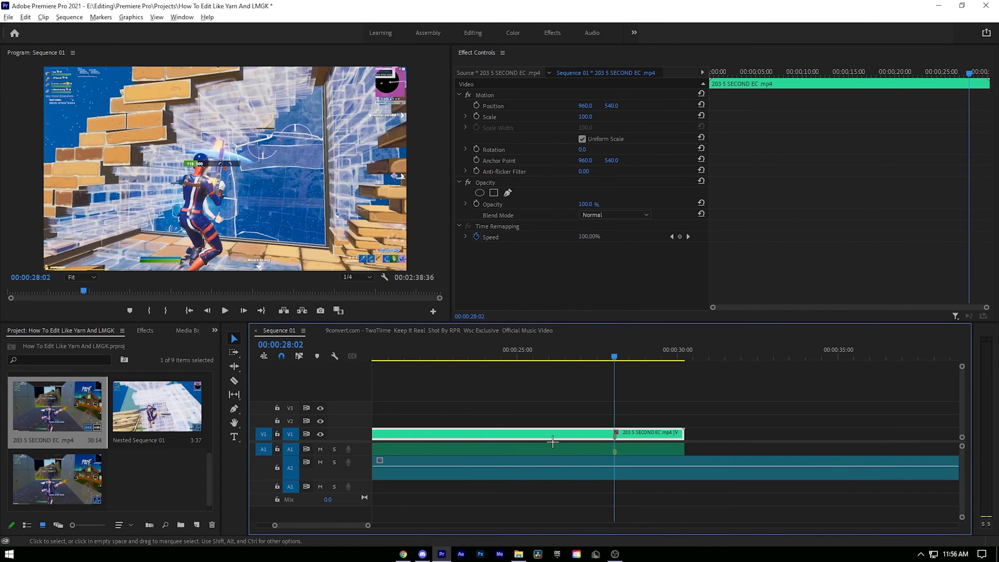
alt+click(451, 445)
key(Delete)
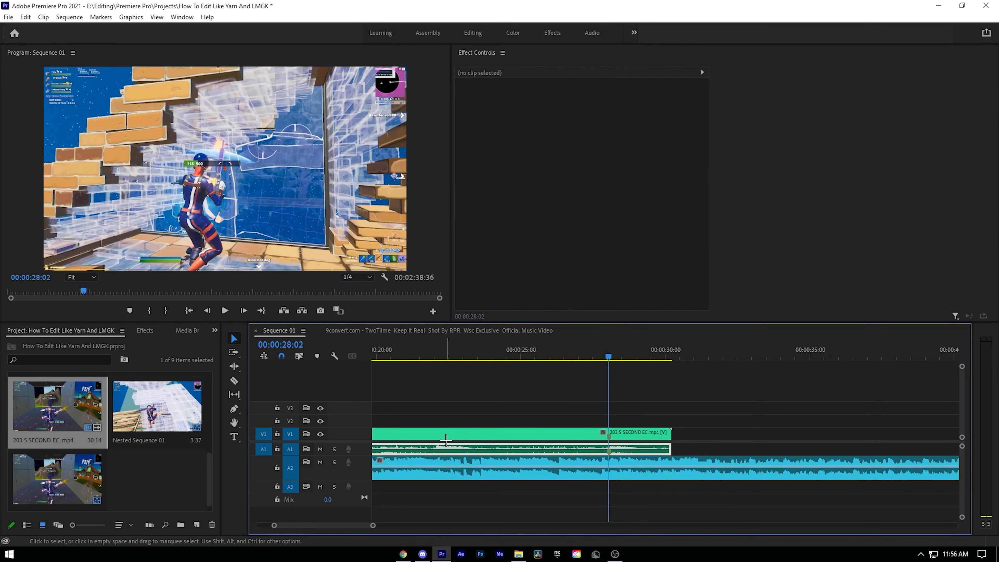
click(506, 433)
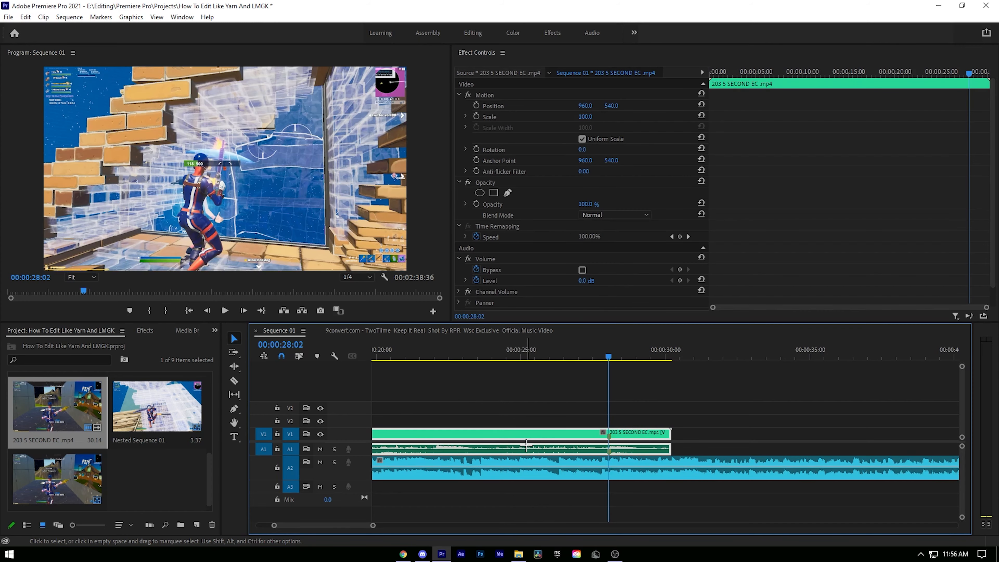
key(Delete)
key(ctrl+z)
key(ctrl+z)
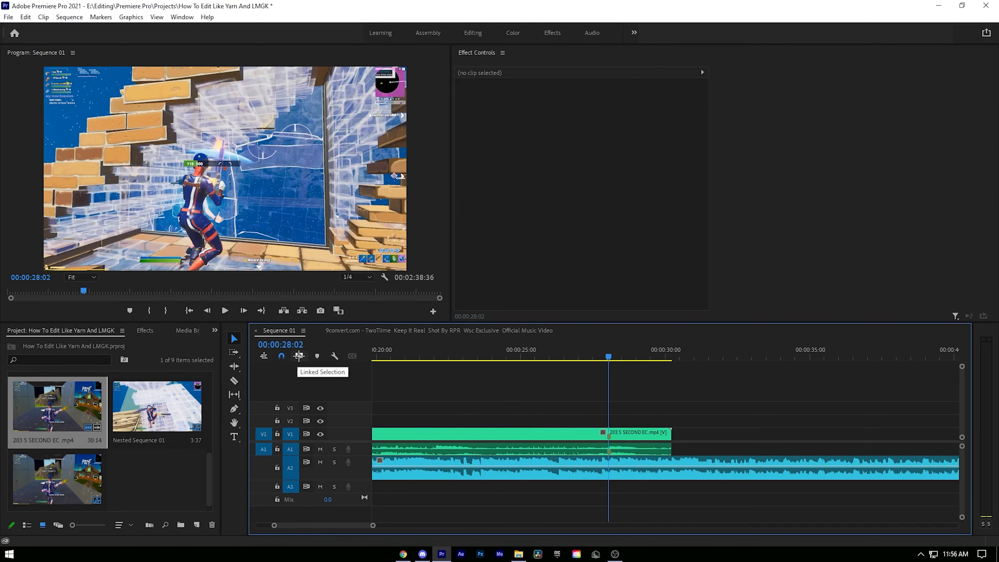
- Delete only the gameplay clip's audio from track A1, keeping its video on V1
click(496, 433)
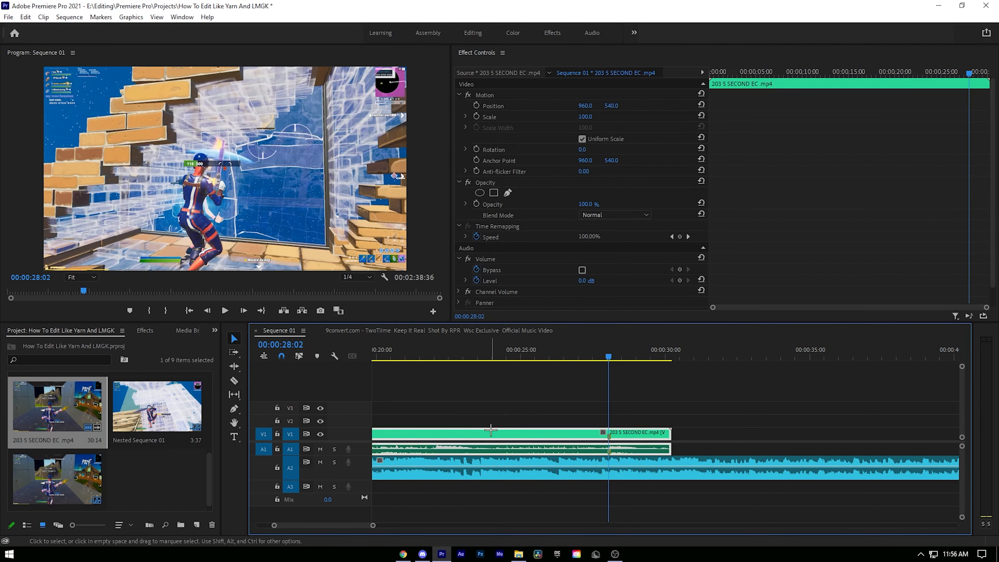
right_click(486, 431)
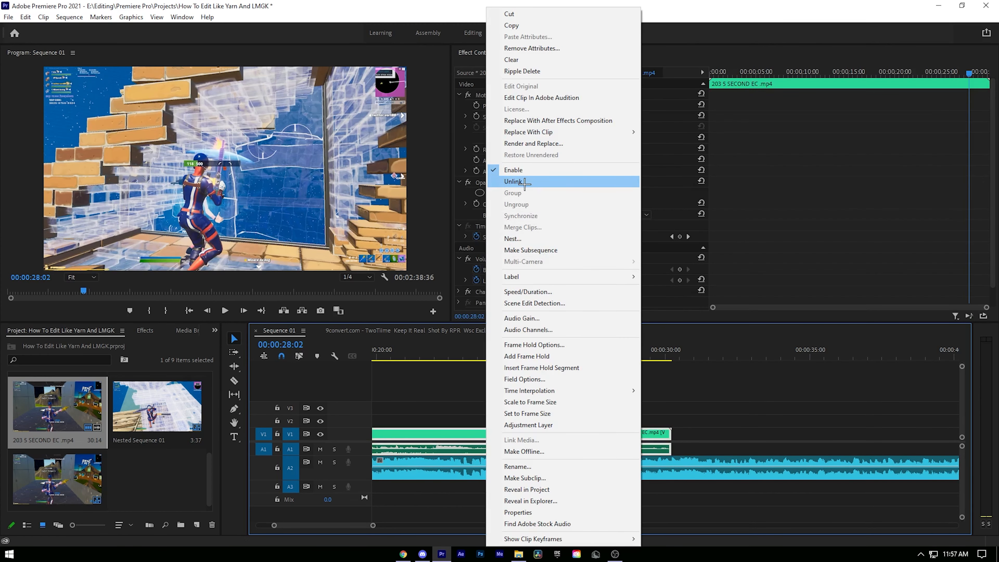
click(388, 408)
click(449, 448)
scroll(455, 403, down, 2)
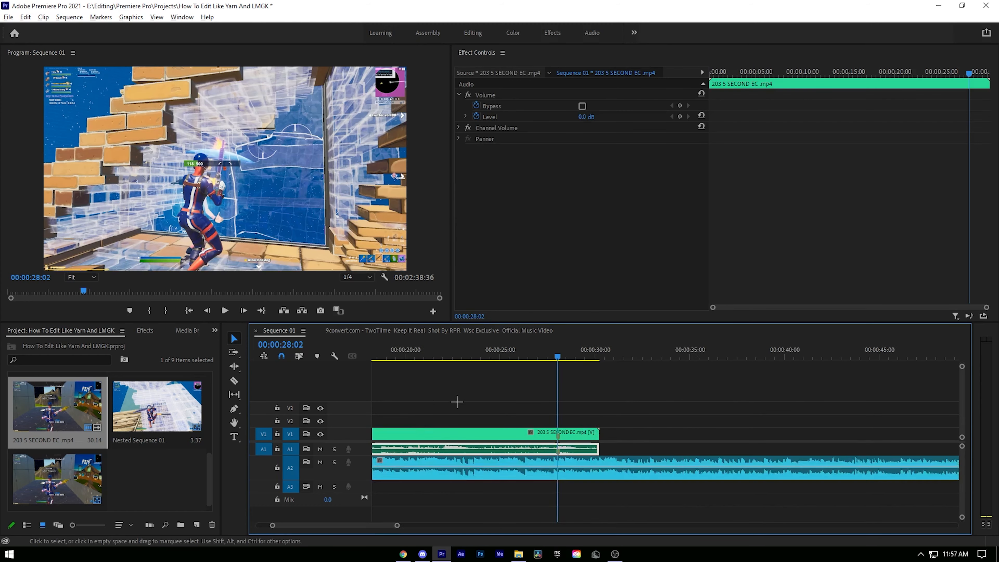
key(Delete)
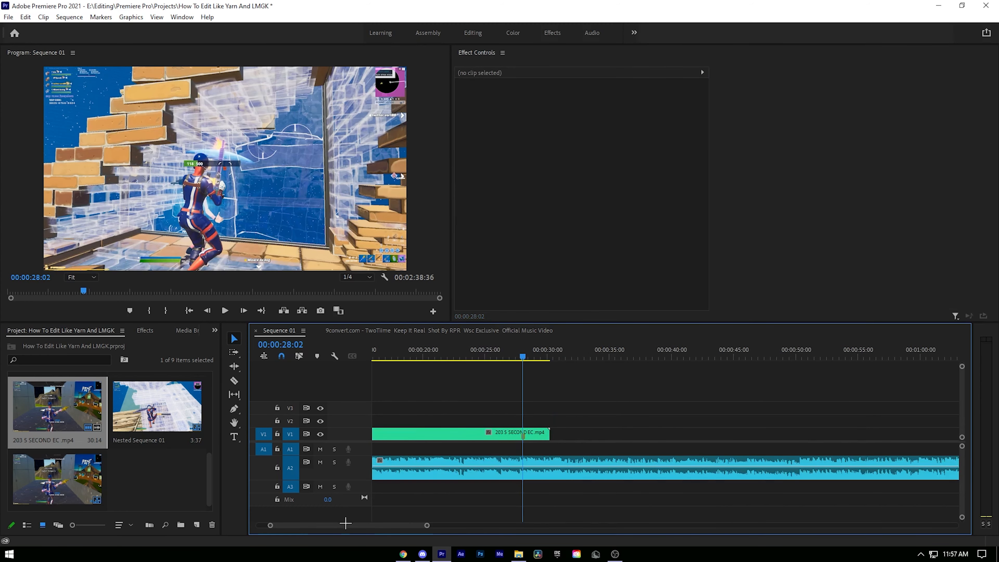
- Align the clip's gunshot marker with the first music marker at 00:00:02:19 and trim its start to the sequence beginning
drag(290, 525, 278, 526)
click(402, 352)
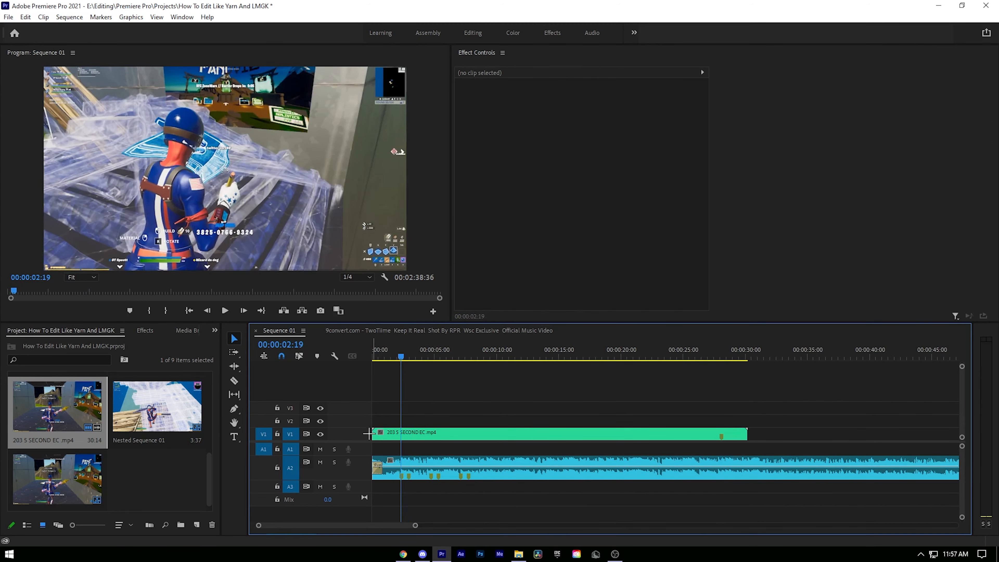
drag(374, 433, 411, 437)
key(=)
key(=)
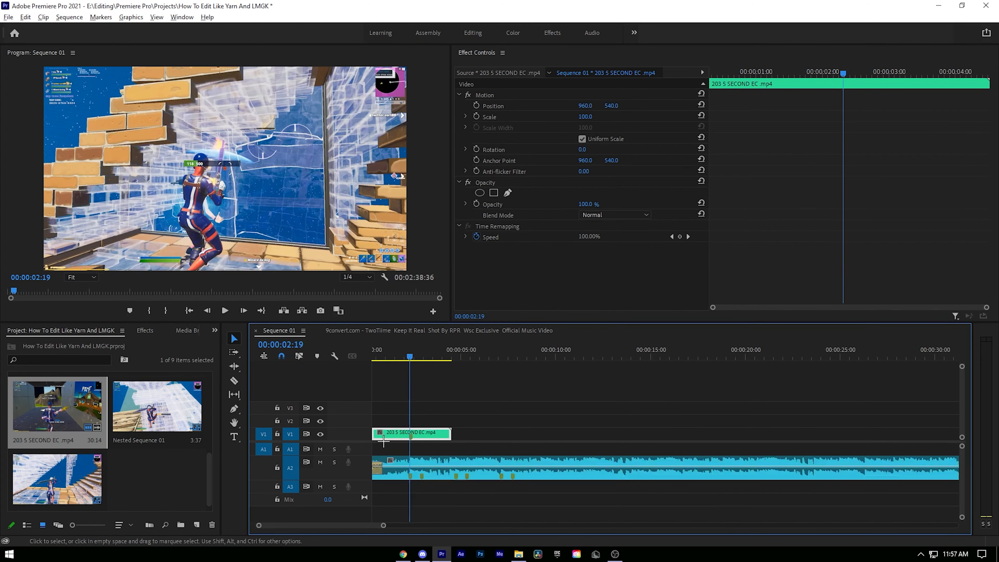
key(=)
key(=)
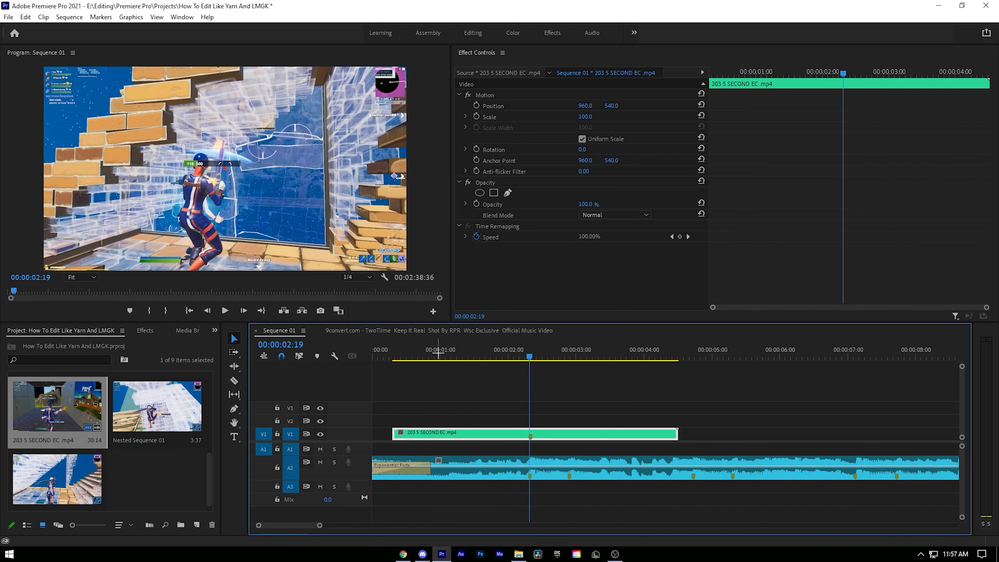
drag(440, 352, 322, 372)
drag(393, 434, 370, 434)
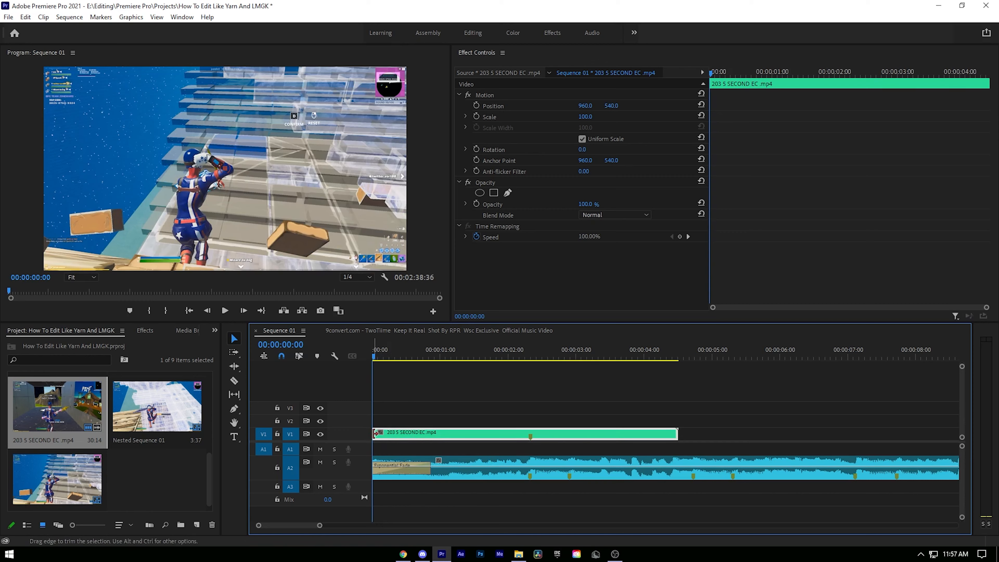
- Apply the default Cross Dissolve to the gameplay clip's start, extend it to roughly match the music fade, and preview it
right_click(375, 434)
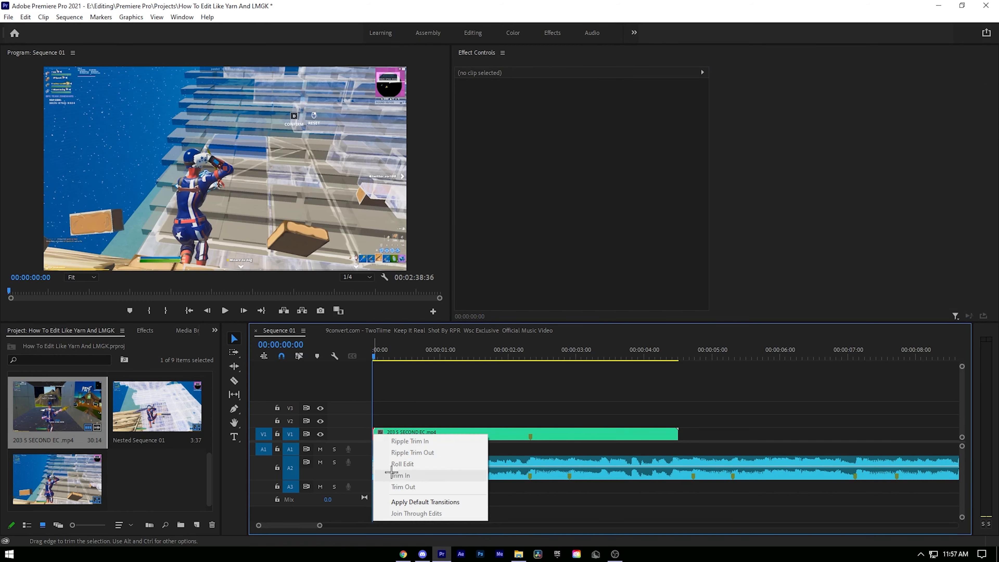
click(411, 501)
drag(406, 435, 434, 435)
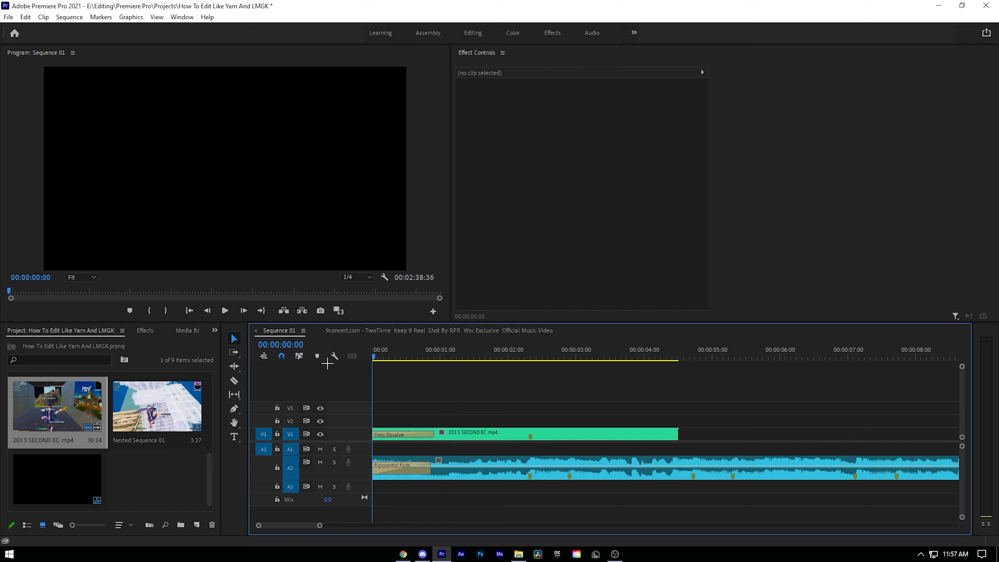
key(space)
key(space)
- Position the playhead on the first music marker at 00:00:02:19 and save the project
click(462, 434)
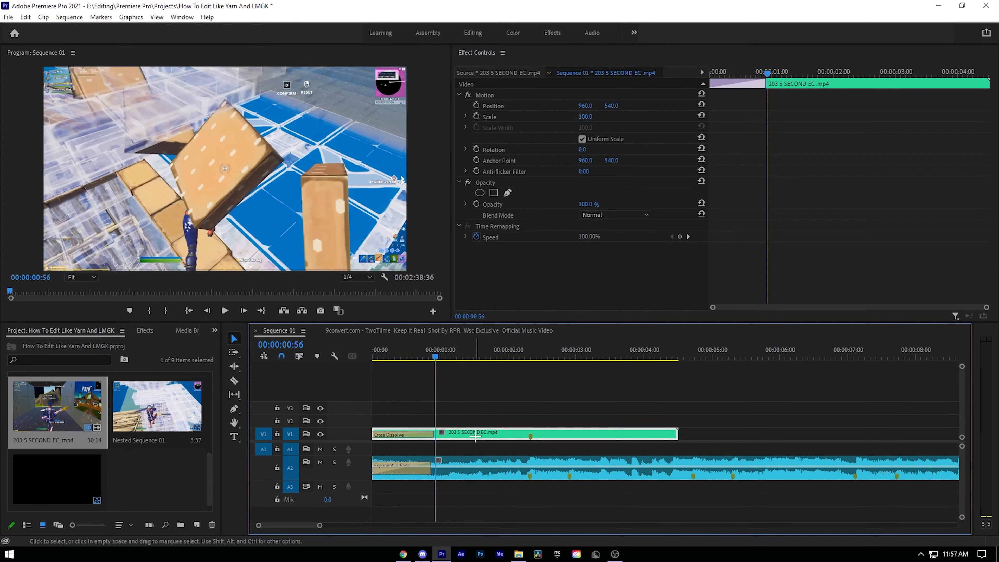
click(530, 351)
key(ctrl+s)
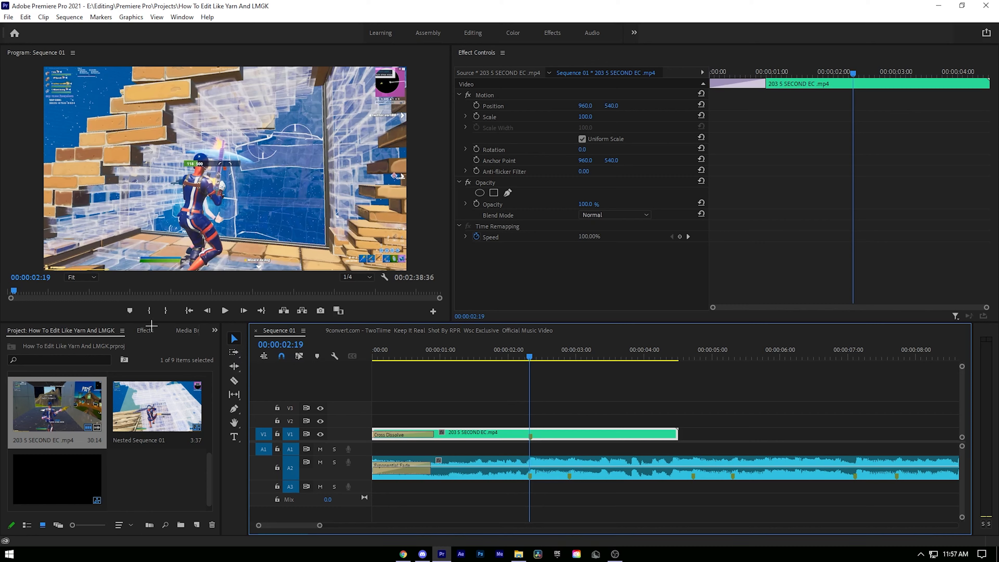
- Show the effects library and clear its existing "expon" search
click(149, 329)
click(561, 413)
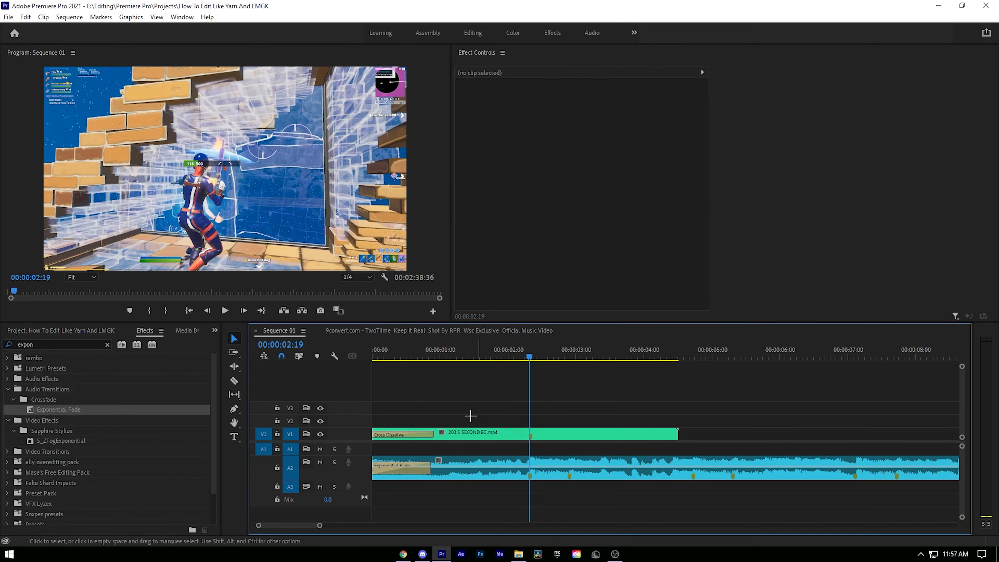
scroll(102, 420, down, 2)
click(107, 345)
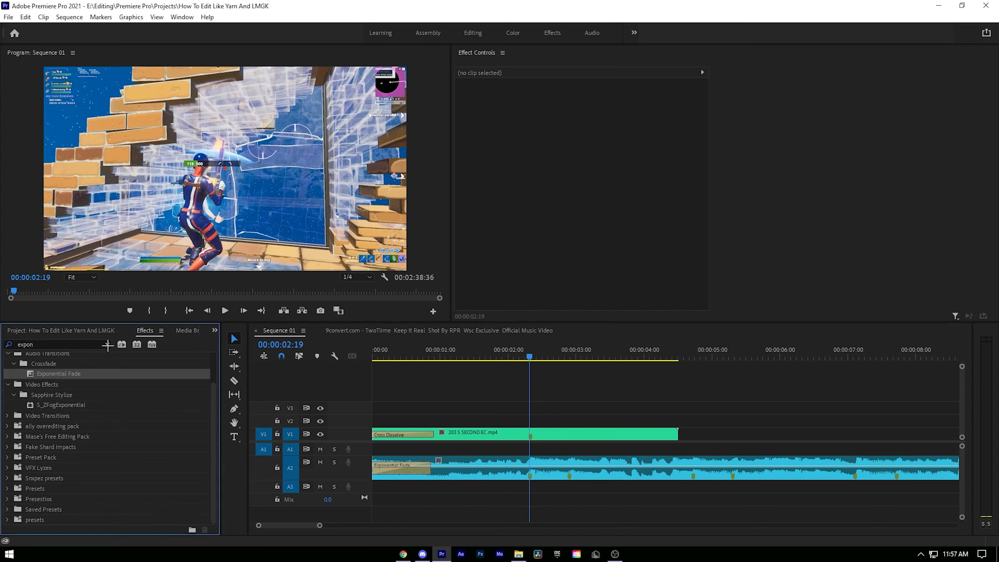
- Open the Import Presets dialog on the Downloads folder and close it without importing anything
right_click(49, 429)
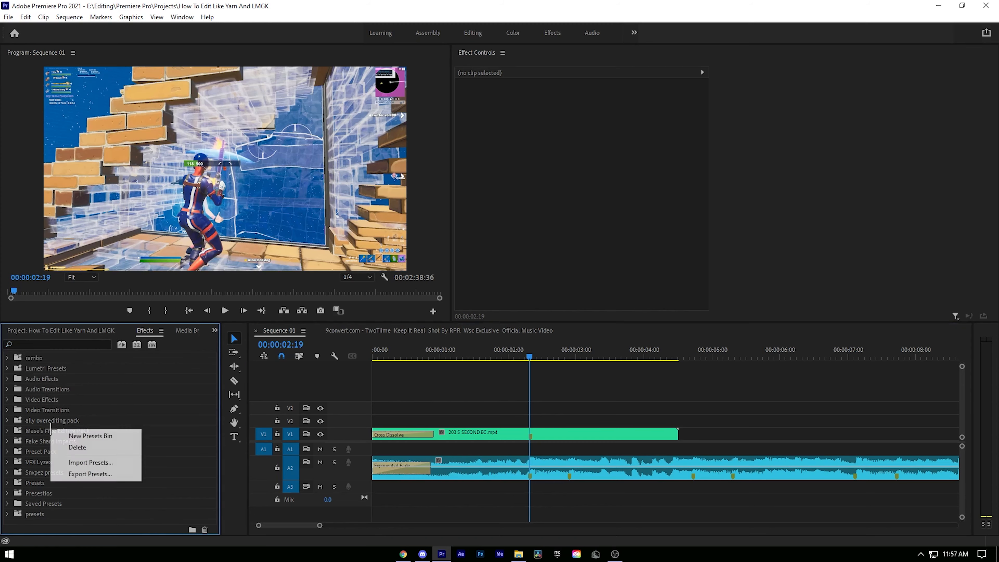
click(76, 462)
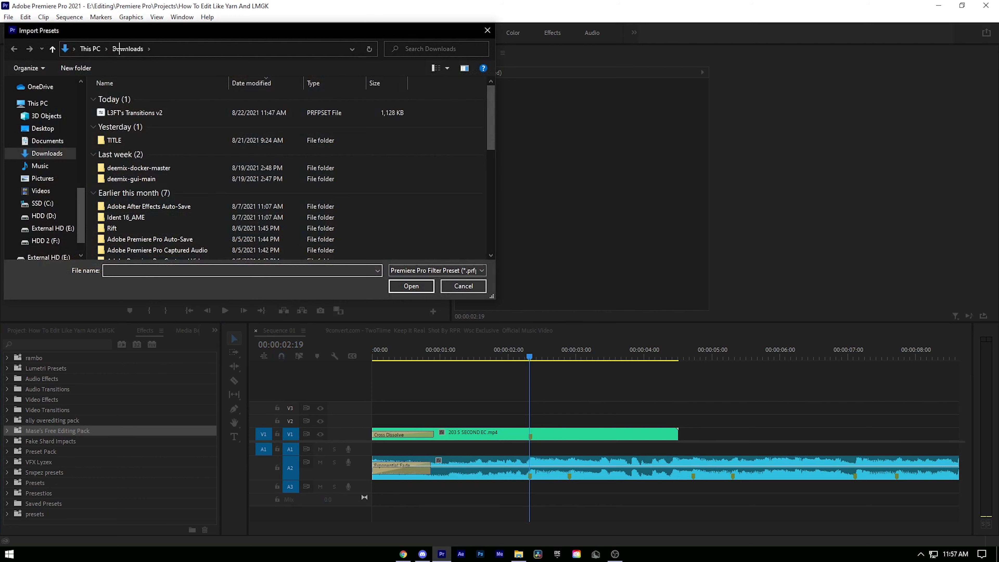
click(458, 285)
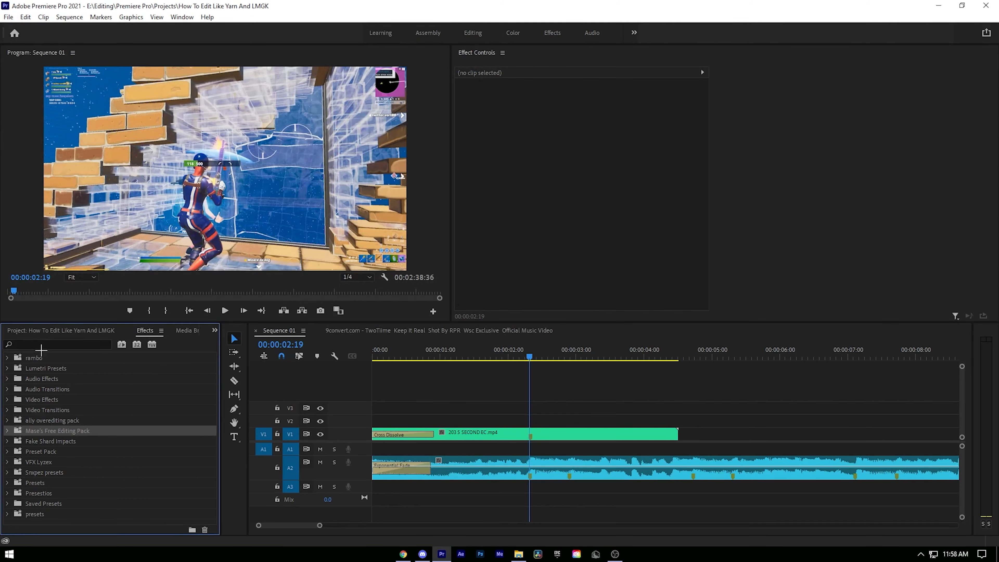
click(27, 358)
click(59, 440)
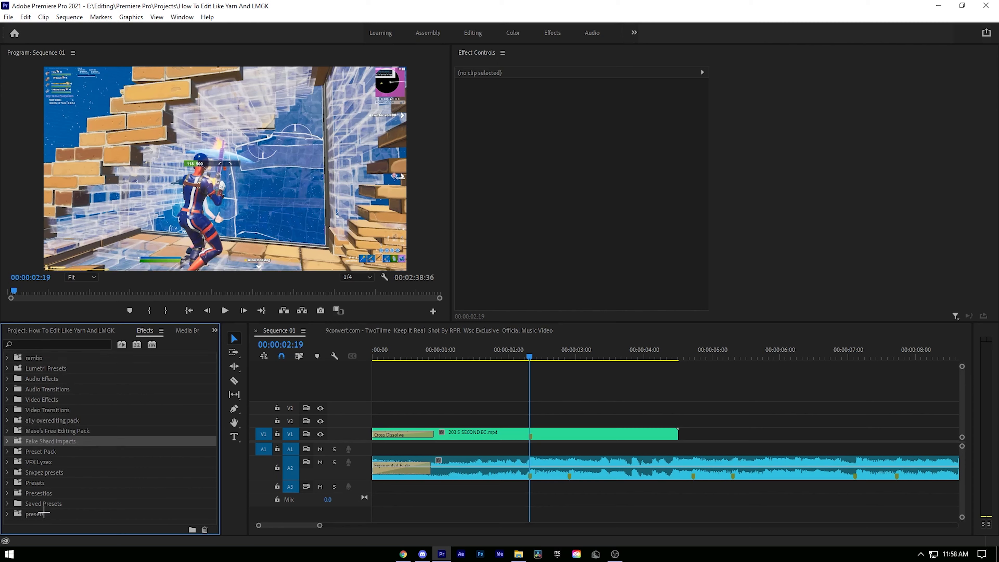
click(53, 507)
click(8, 504)
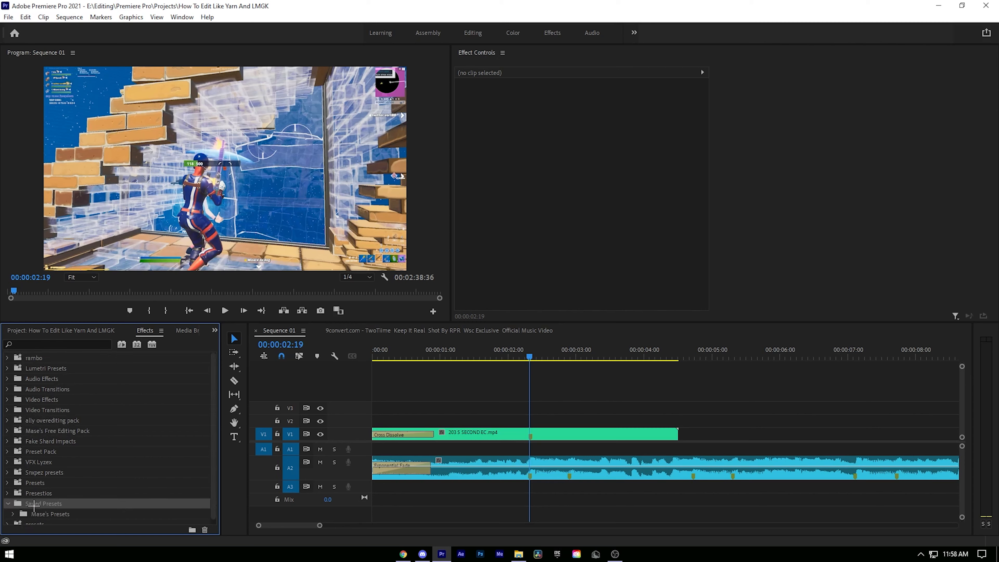
click(7, 504)
right_click(34, 504)
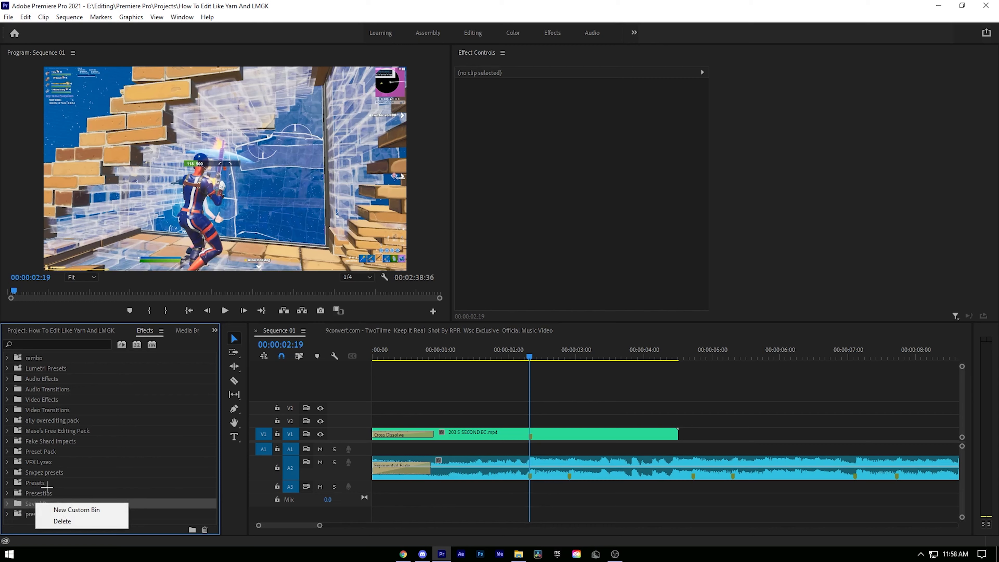
click(75, 471)
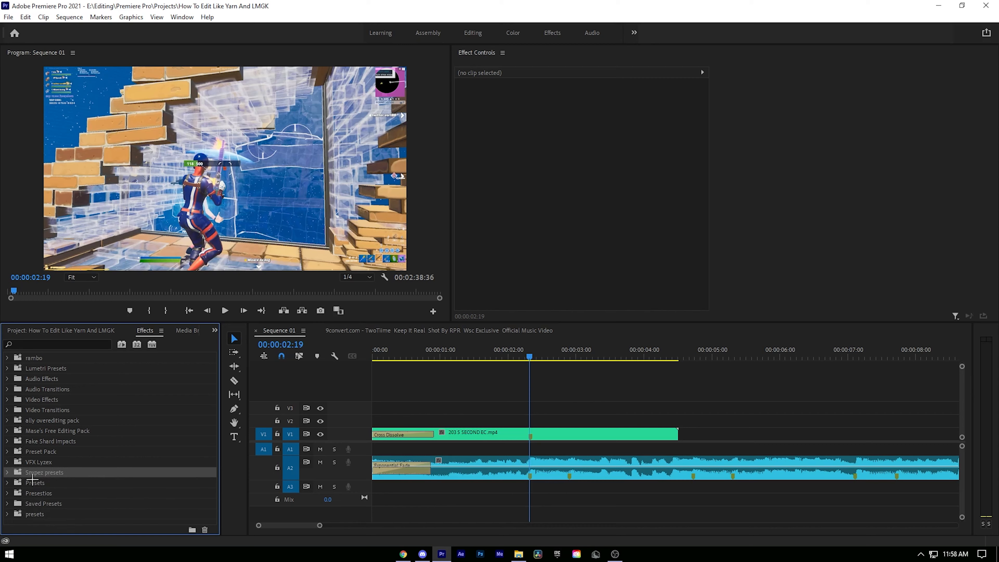
- Expand the Presets bin and its Yarn Tutorial Presets folder in the effects library
click(11, 483)
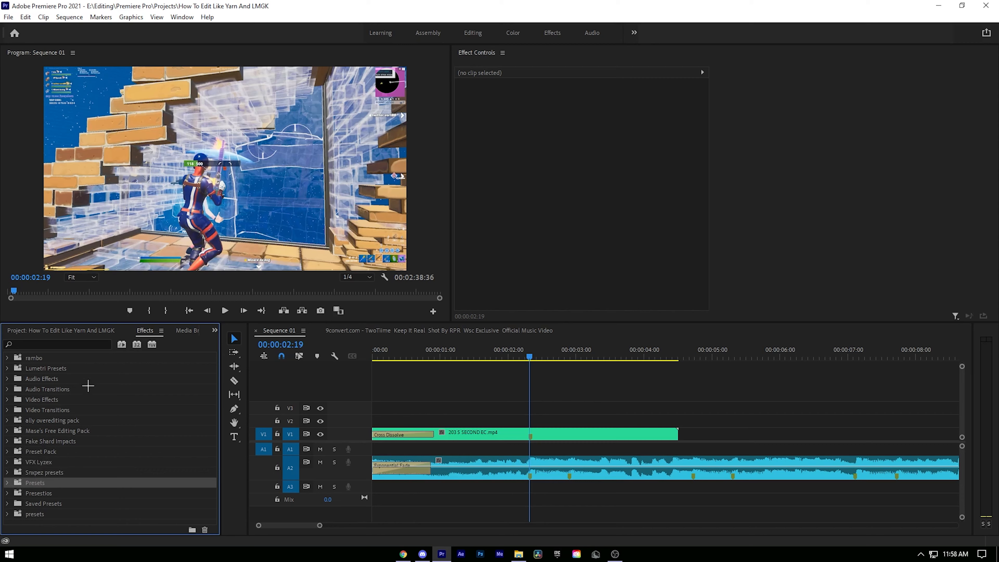
click(5, 483)
scroll(37, 421, down, 5)
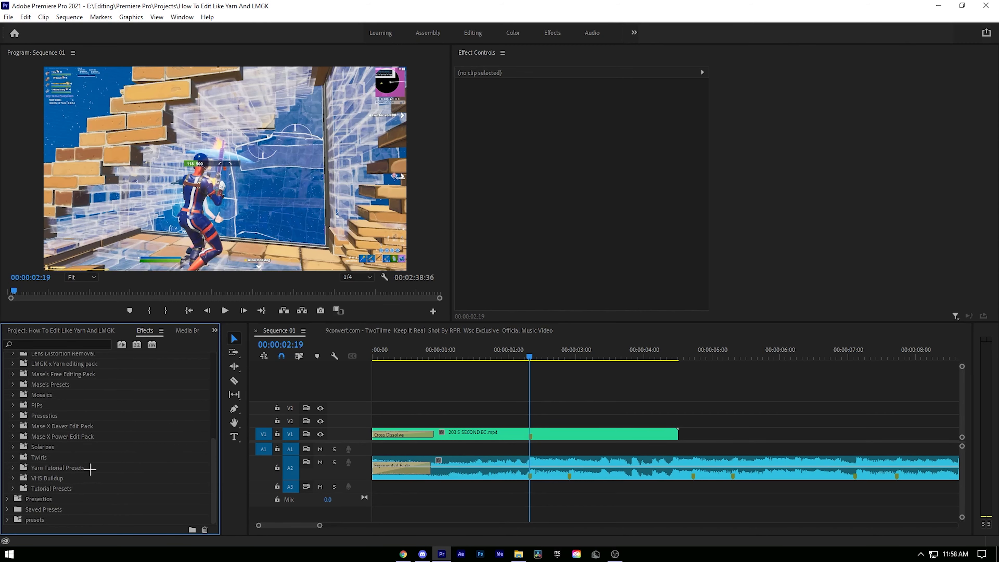
click(90, 469)
click(13, 468)
scroll(64, 446, down, 5)
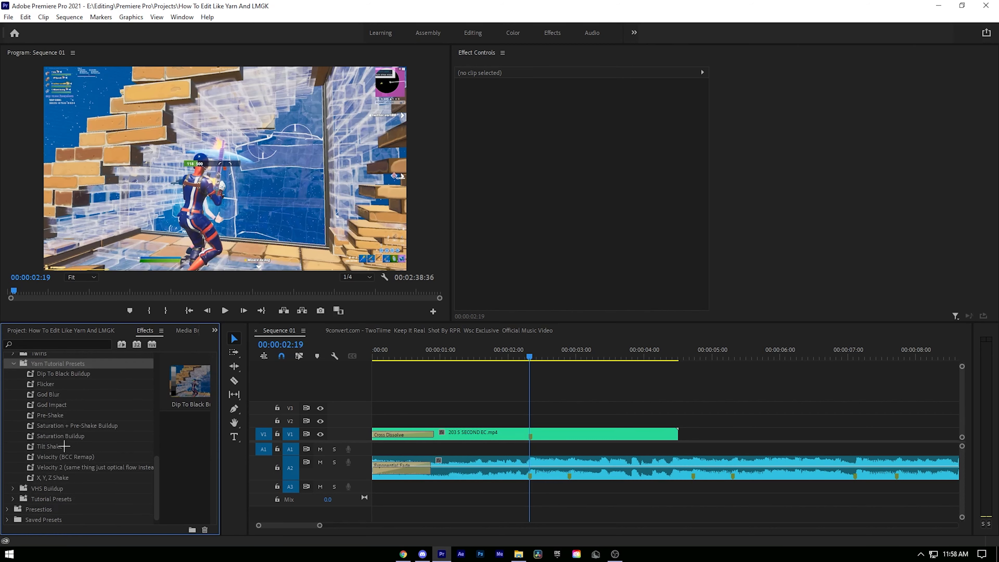
click(43, 467)
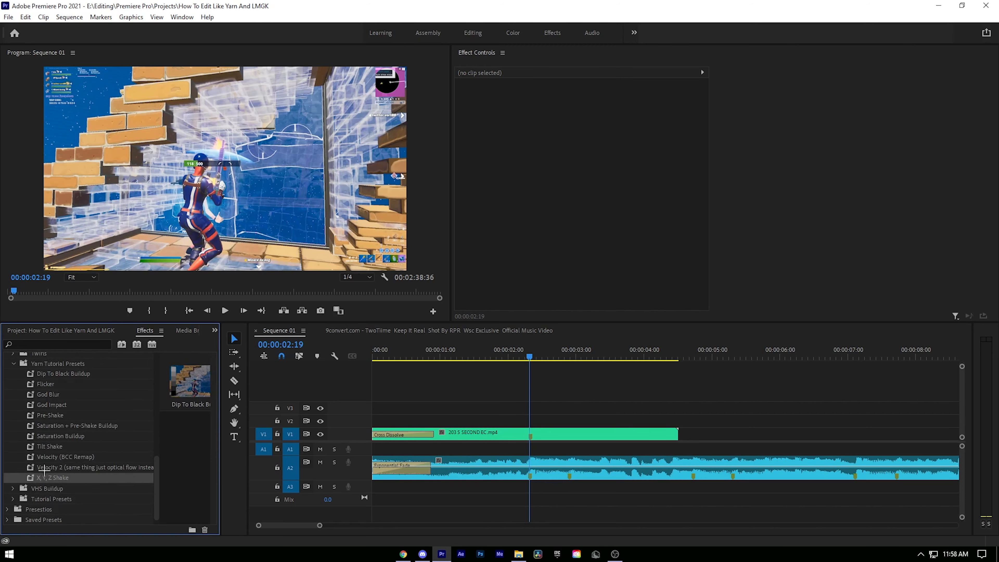
click(74, 429)
- Split the gameplay clip at 00:00:01:59, 20 frames before the first music marker
key(alt)
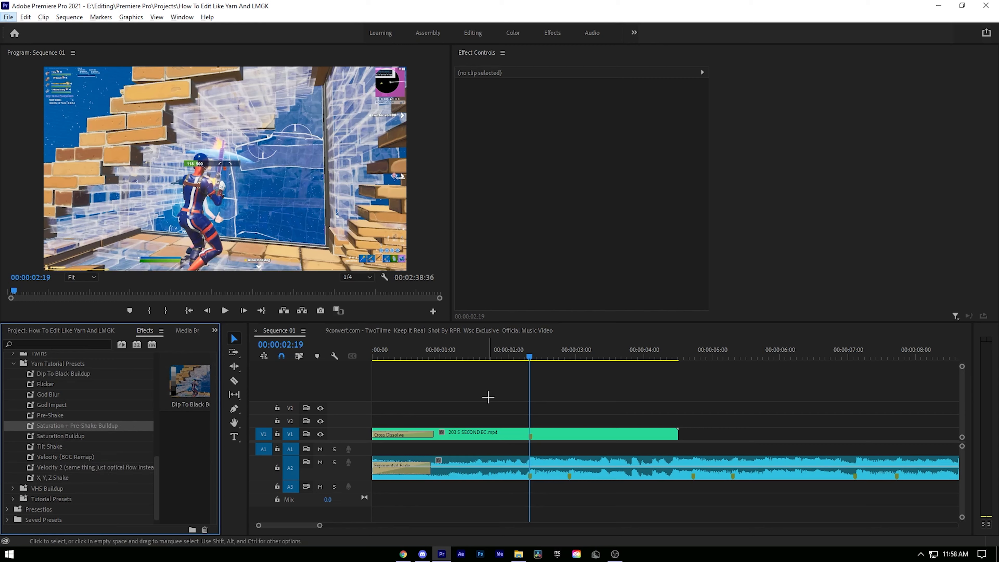
scroll(488, 397, up, 5)
click(594, 433)
key(Right)
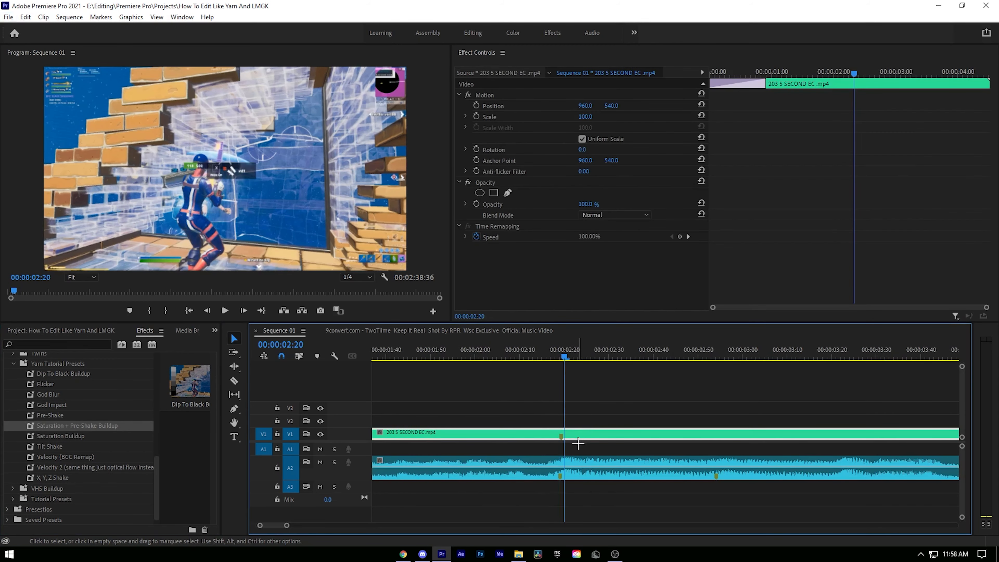
key(Left)
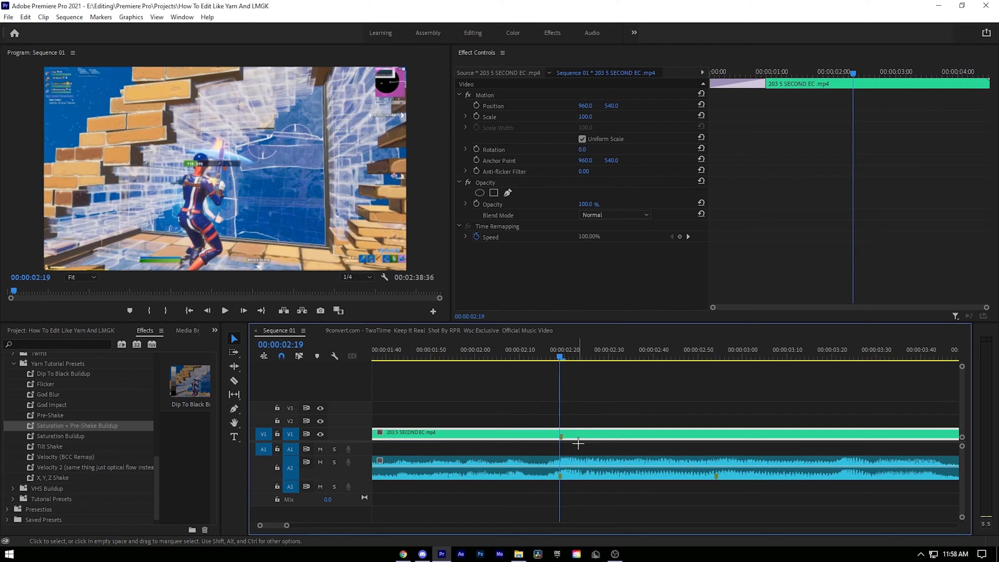
key(Left)
key(Left)
key(Left)
key(Left)
key(Left)
key(Left)
key(Left)
key(Left)
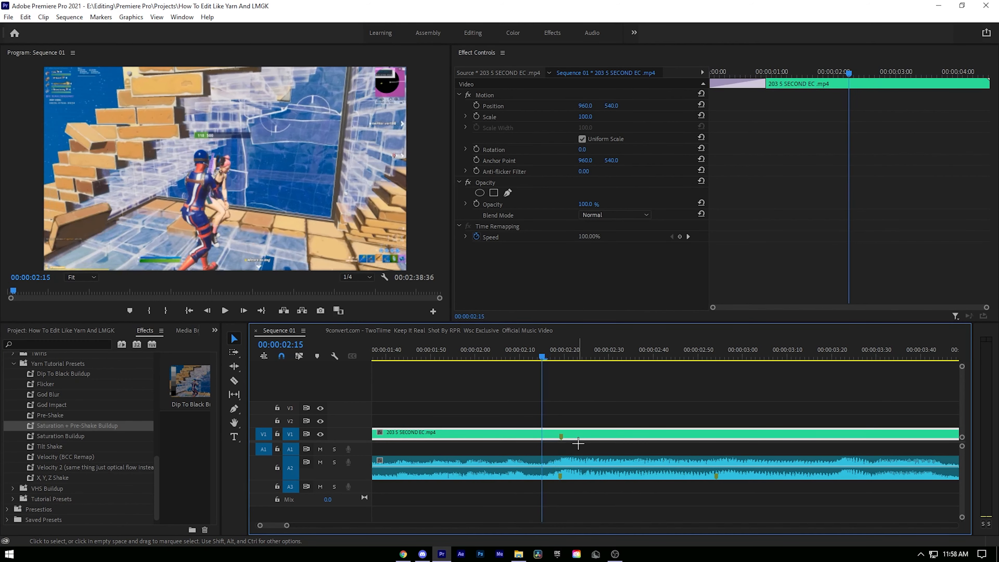
key(Left)
key(Left)
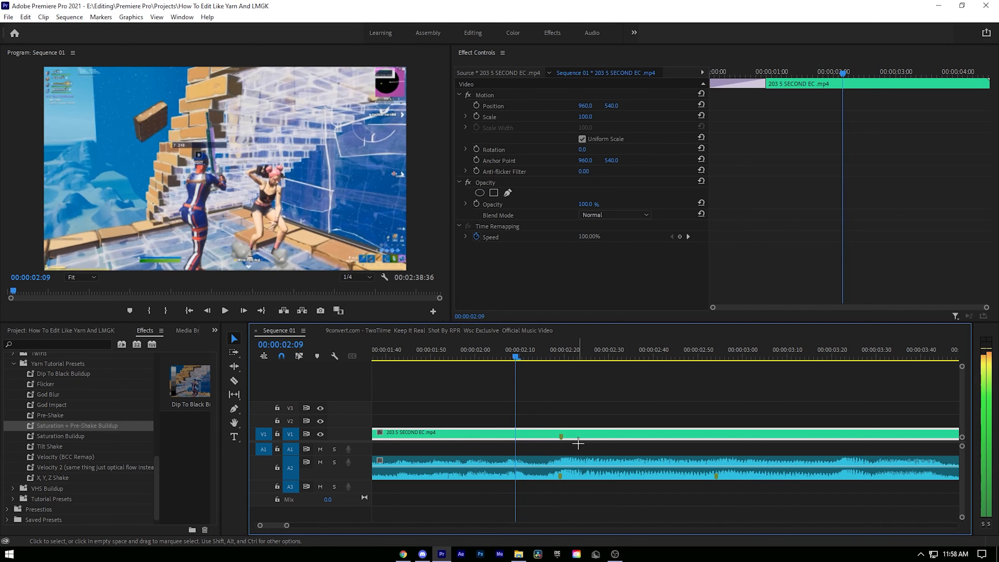
key(Left)
key(Left)
key(Left)
key(Left)
key(Left)
key(Left)
key(Left)
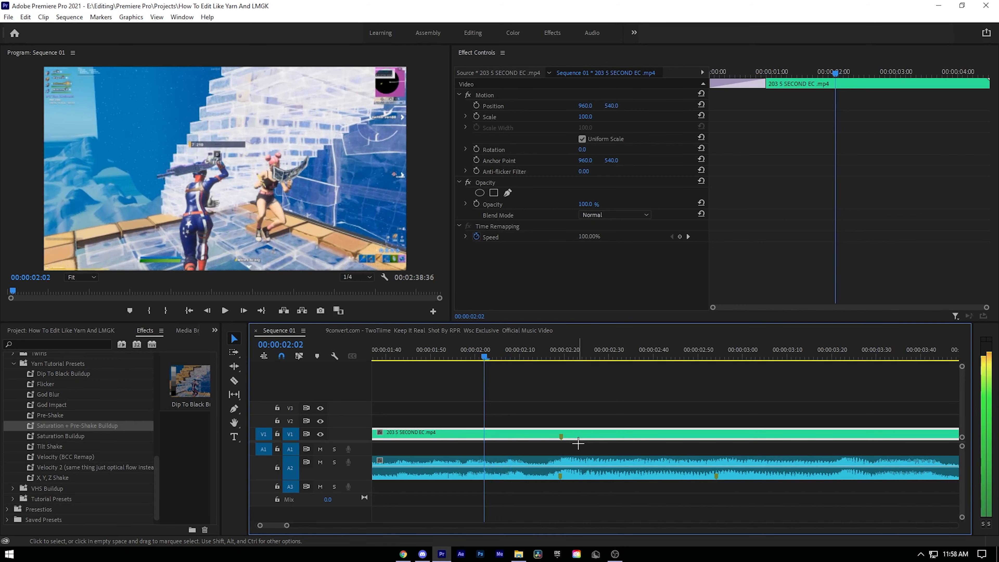
key(Left)
key(Left)
key(Left)
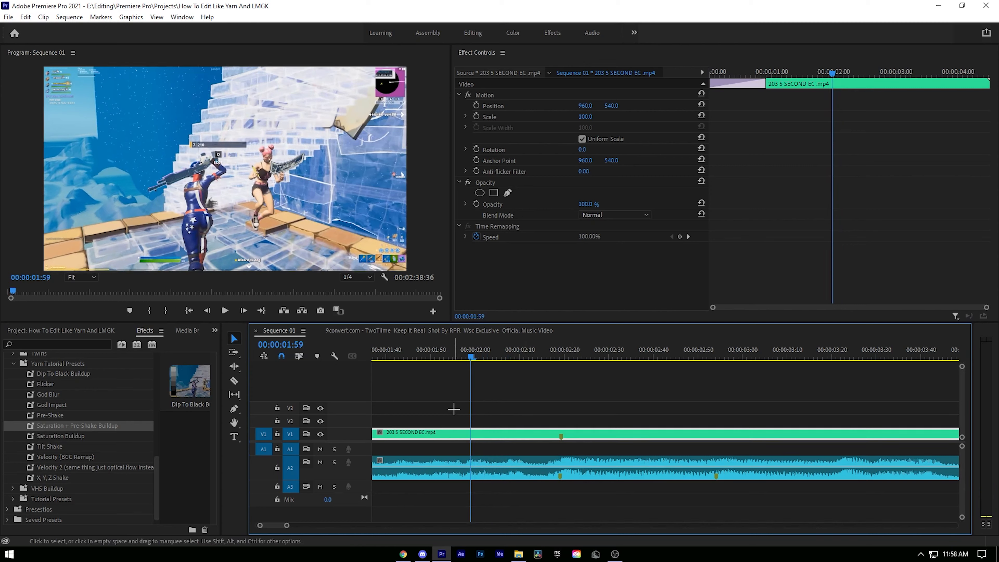
key(c)
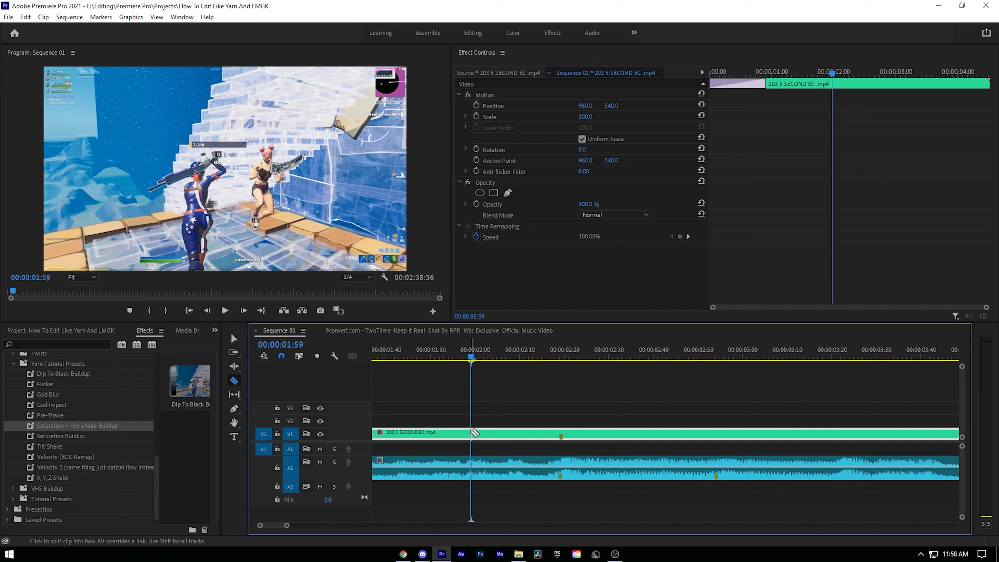
click(472, 433)
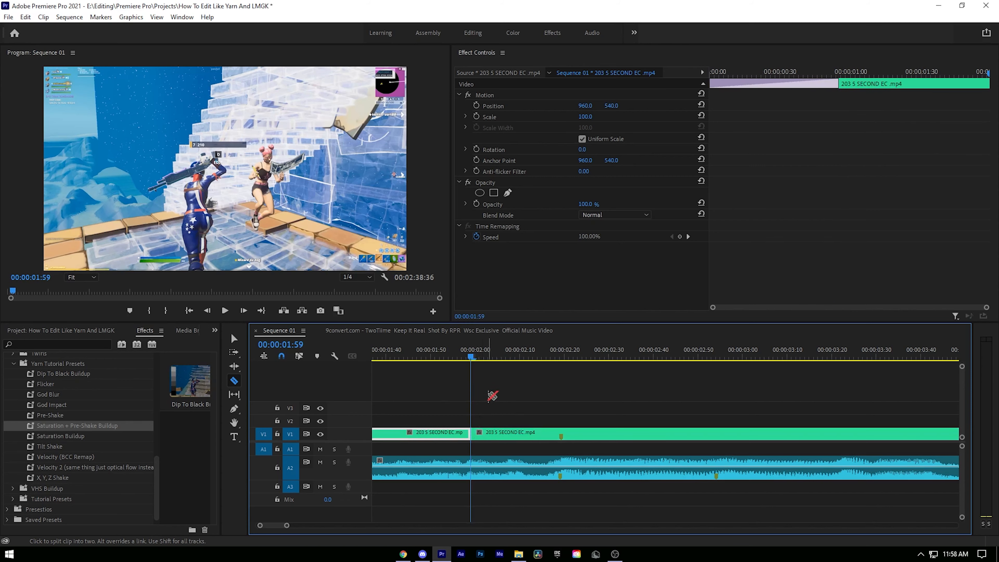
key(v)
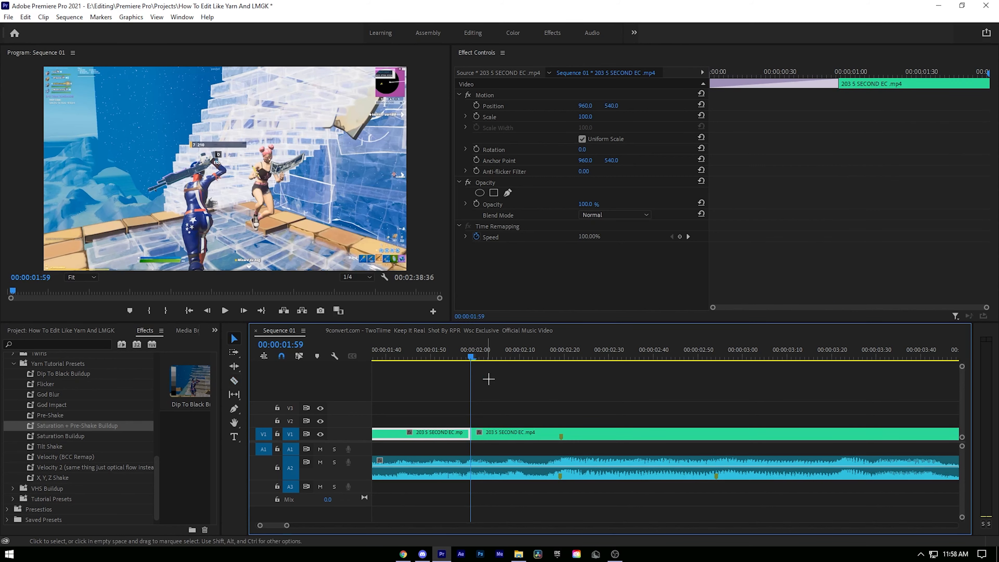
click(72, 457)
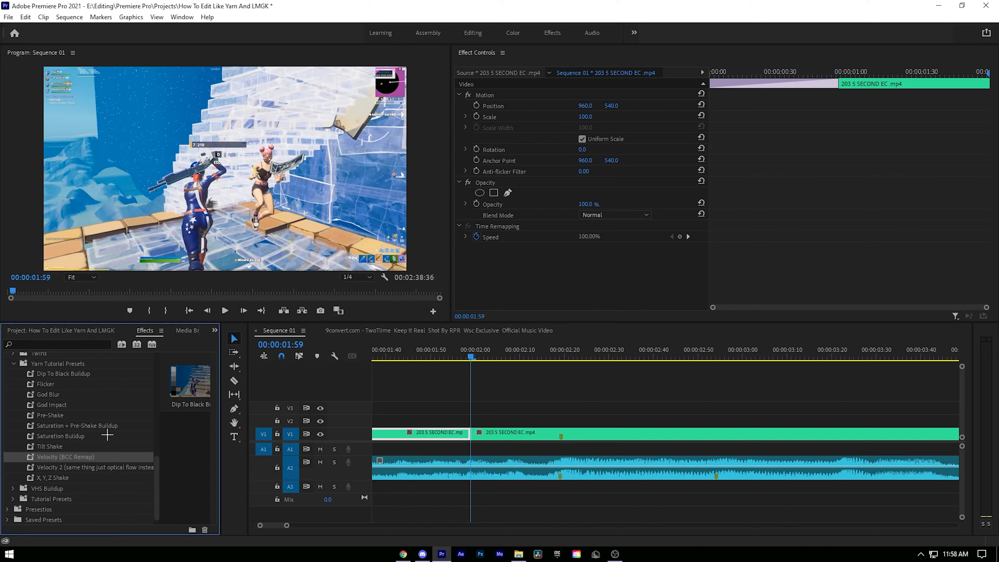
click(73, 468)
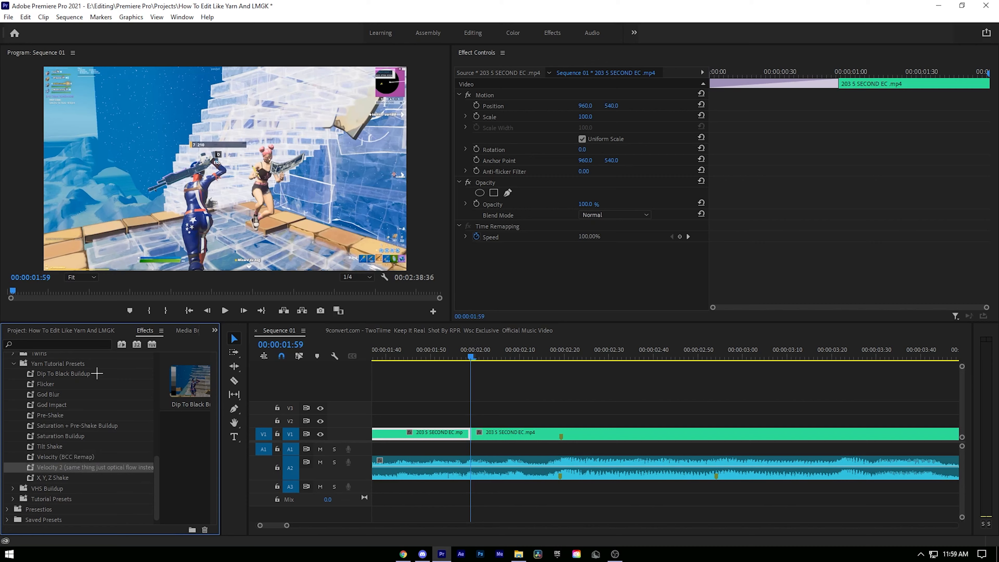
right_click(86, 429)
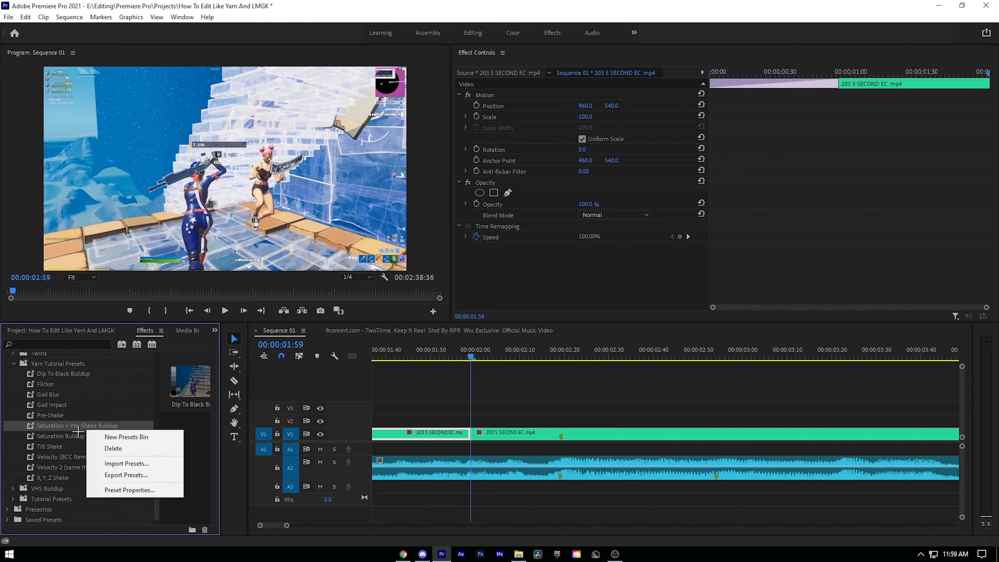
click(79, 434)
click(70, 449)
click(73, 458)
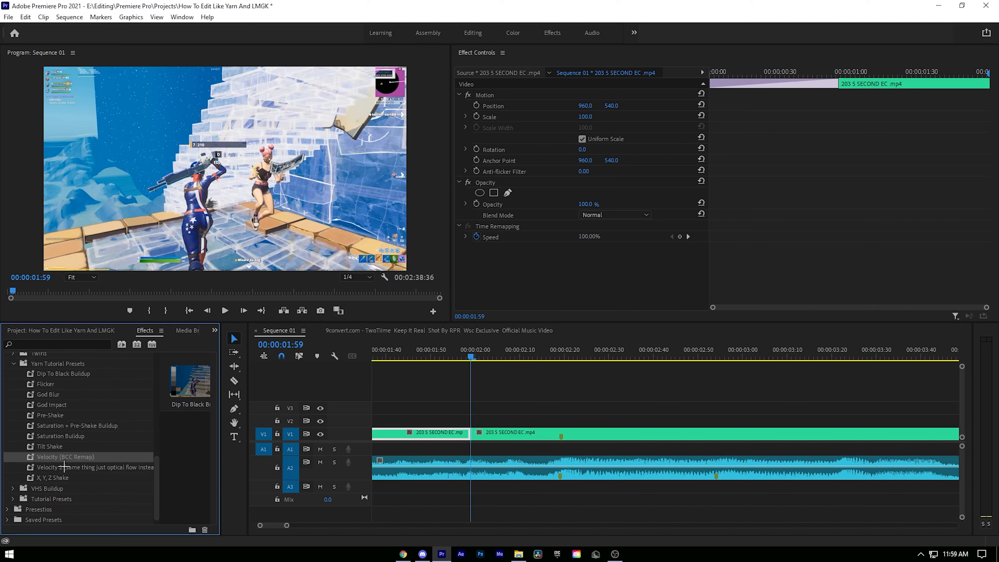
click(60, 467)
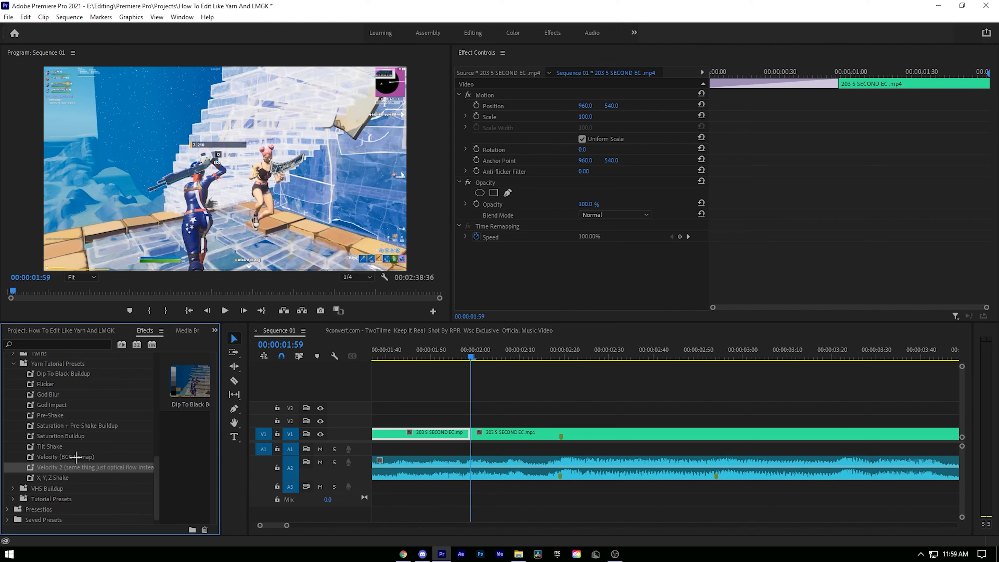
- Apply the Velocity (BCC Remap) preset to the clip section after the cut and check its velocity keyframes at the first music marker
click(72, 457)
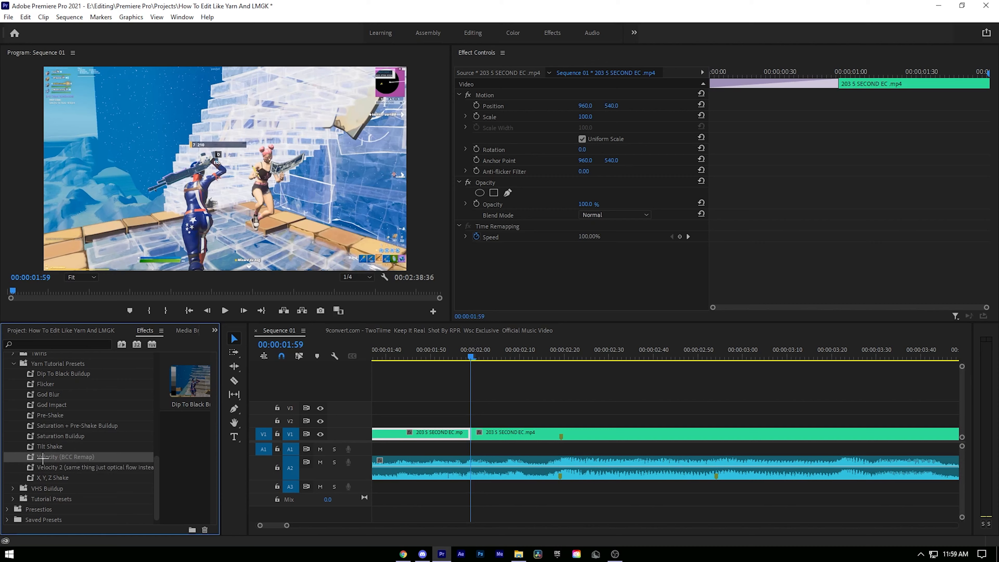
drag(206, 419, 522, 432)
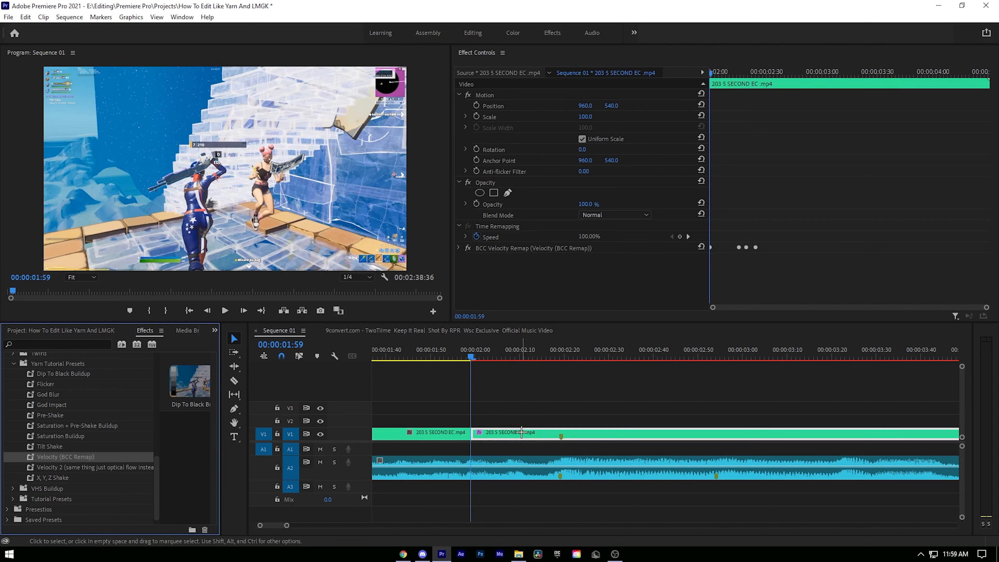
click(459, 248)
scroll(534, 228, down, 2)
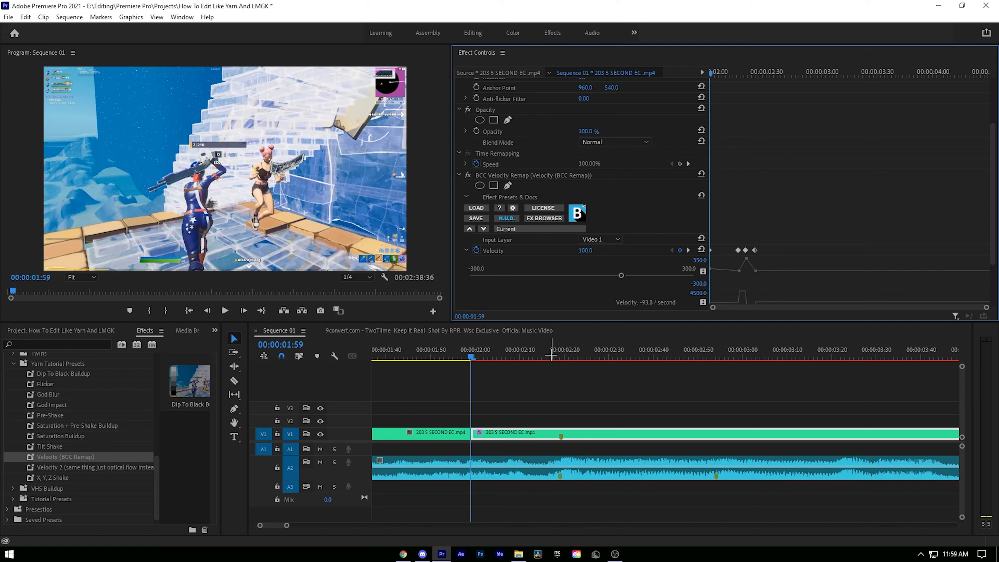
click(559, 349)
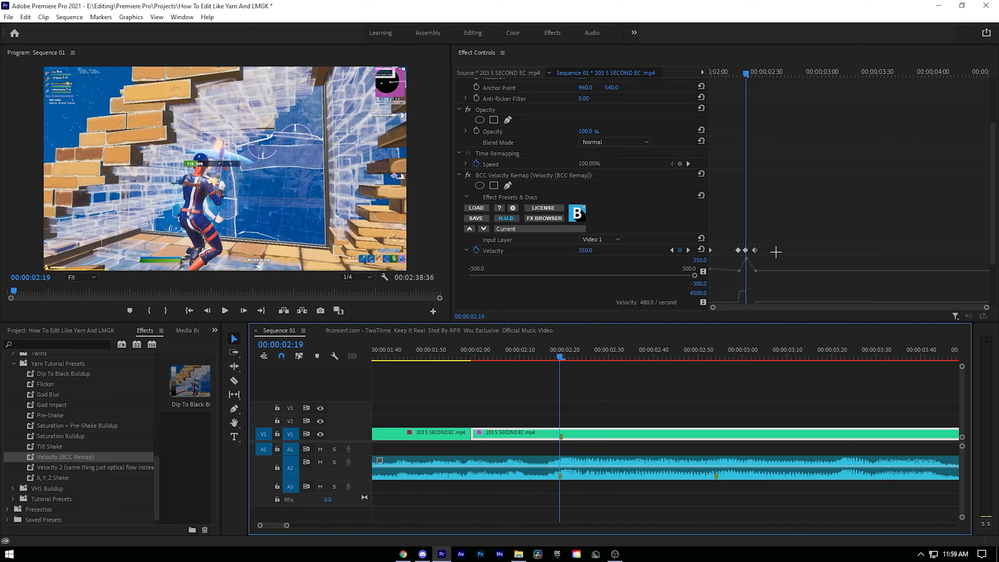
- Preview the velocity effect from the sequence's start and again from shortly before the cut
drag(398, 352, 382, 354)
key(space)
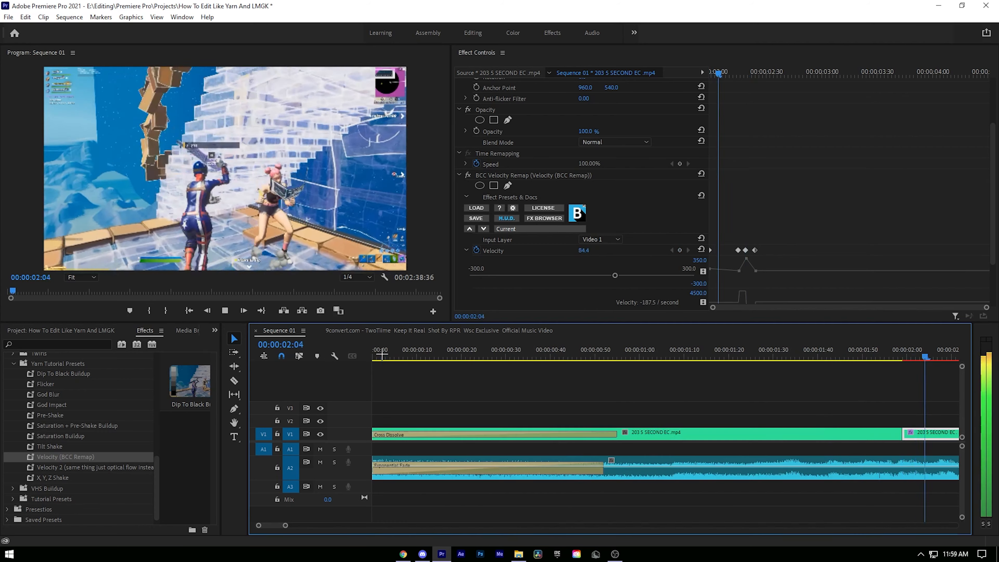
key(space)
scroll(440, 413, down, 1)
drag(291, 526, 277, 526)
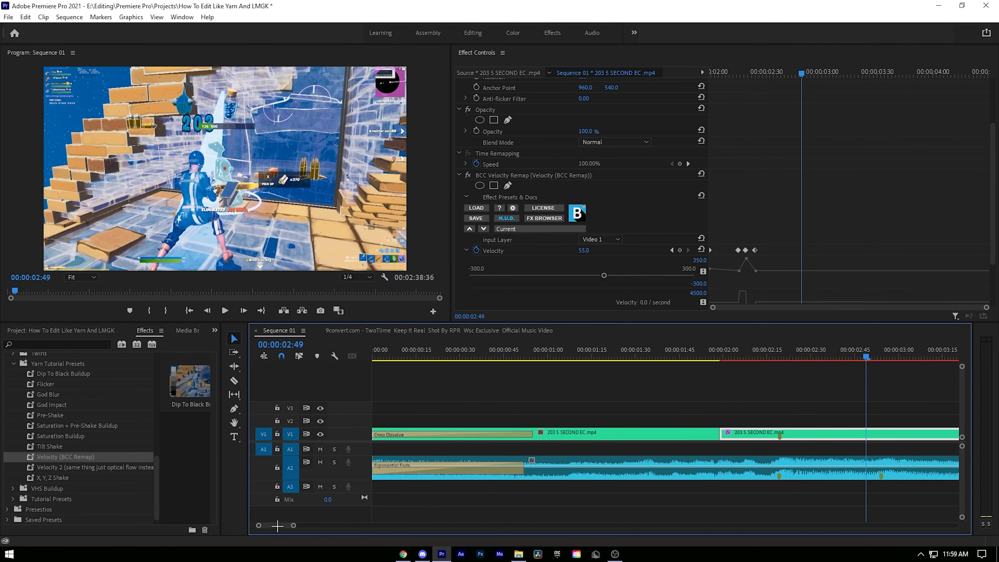
click(650, 352)
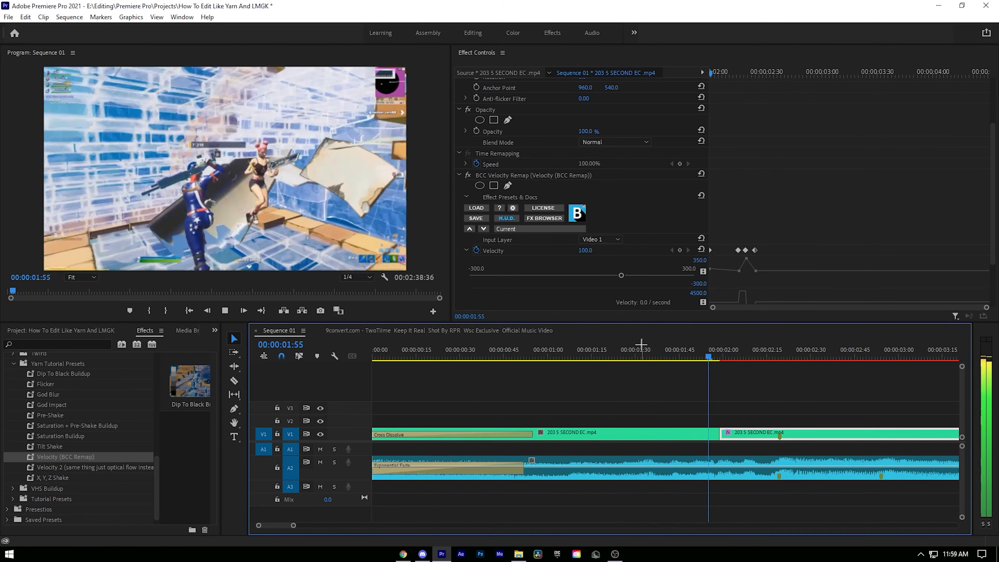
- Collapse the velocity effect's settings and split the clip section at the first music marker, 00:00:02:19
click(780, 349)
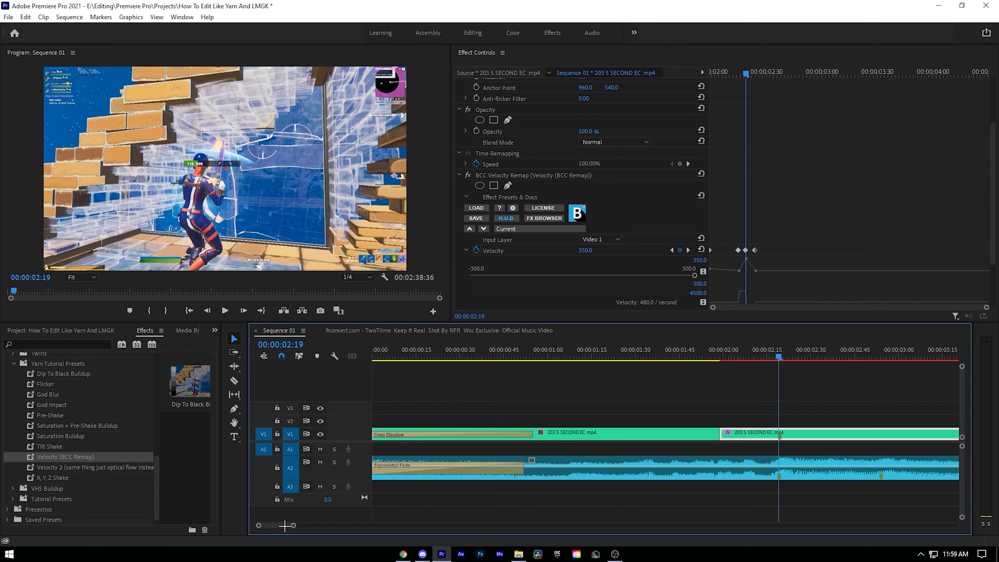
drag(284, 525, 286, 525)
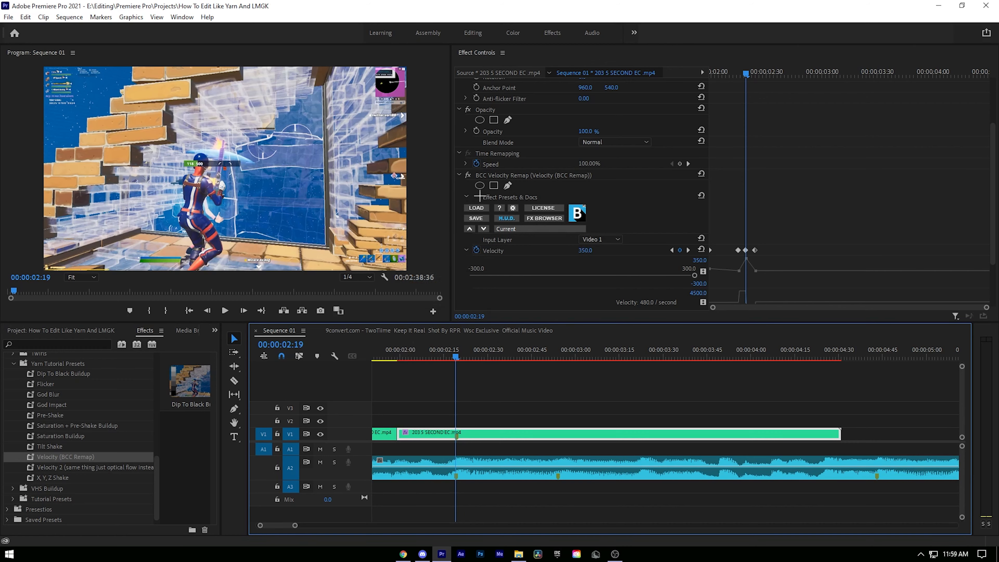
click(529, 175)
click(458, 175)
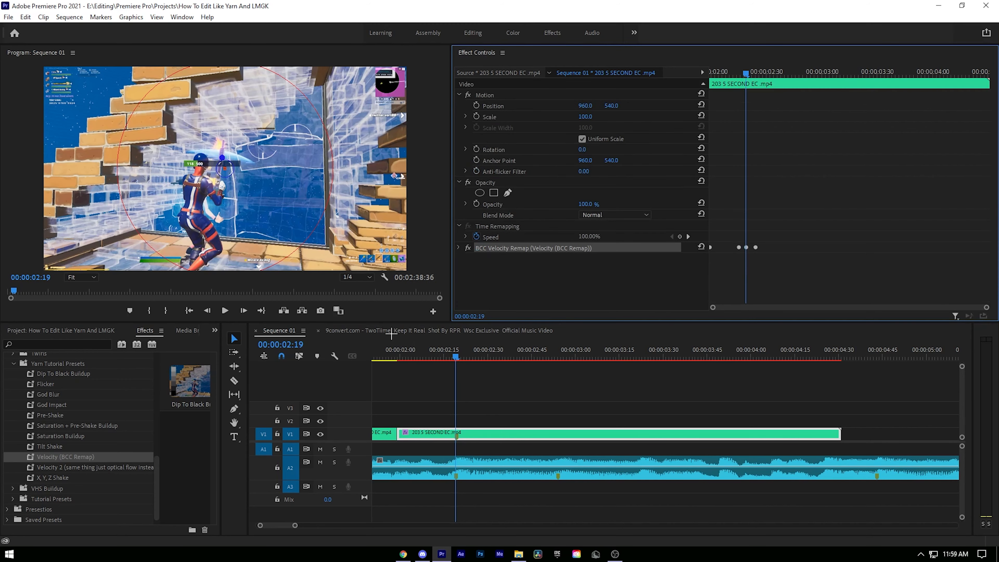
scroll(413, 389, up, 1)
key(c)
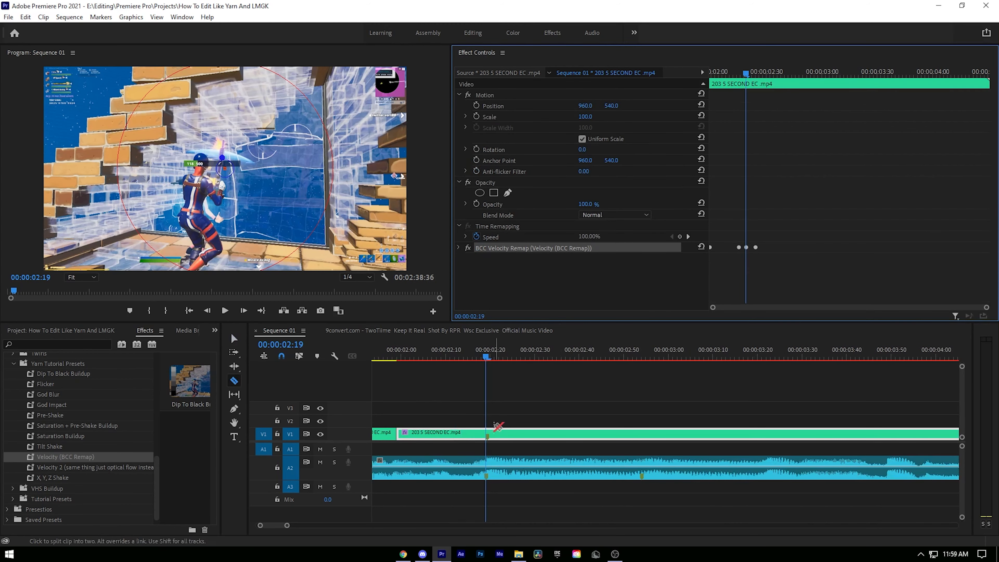
click(487, 433)
key(v)
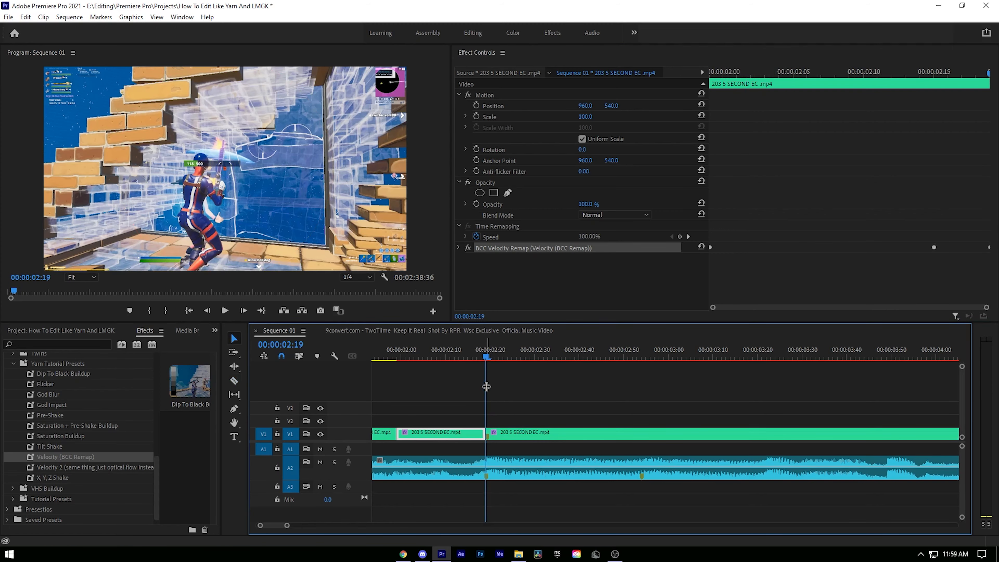
- Apply the God Impact preset to the clip section starting at the first music marker and inspect its added shake effects
click(511, 391)
click(511, 436)
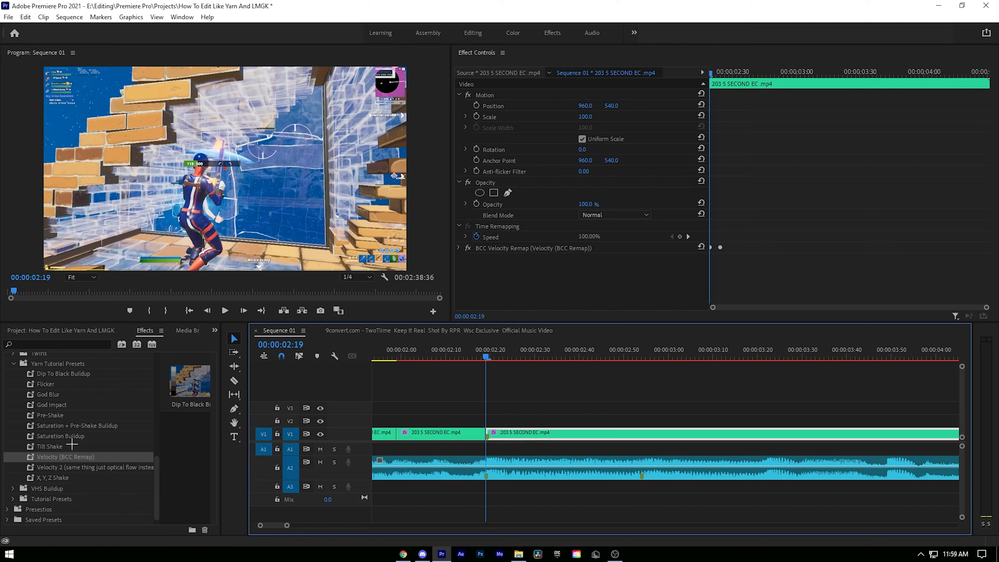
click(60, 402)
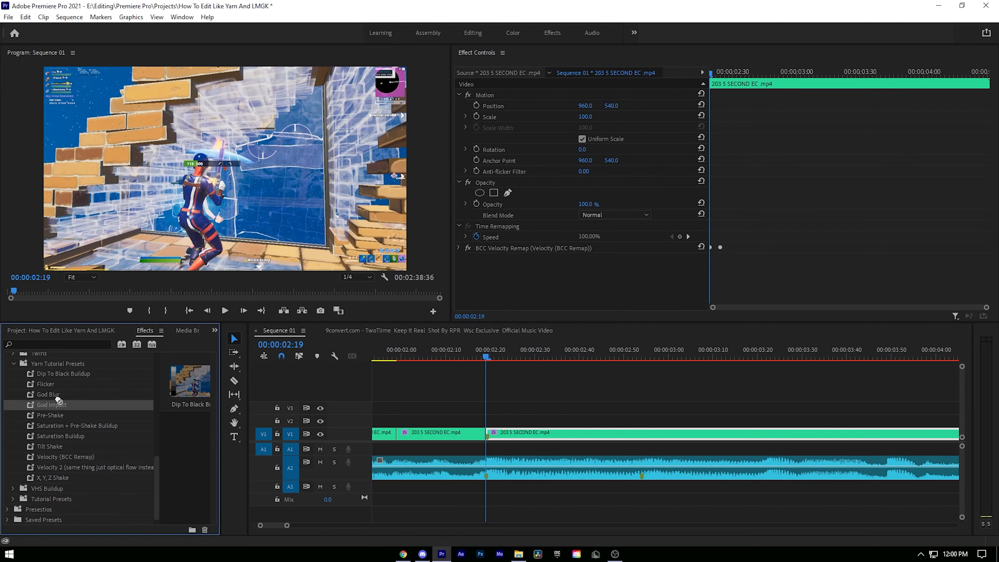
drag(142, 382, 503, 433)
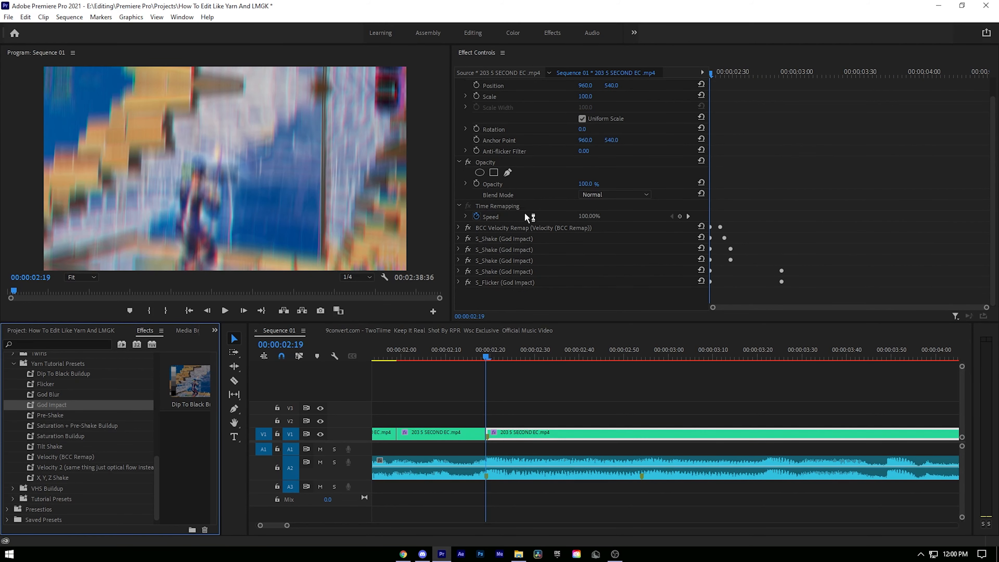
click(500, 239)
click(505, 273)
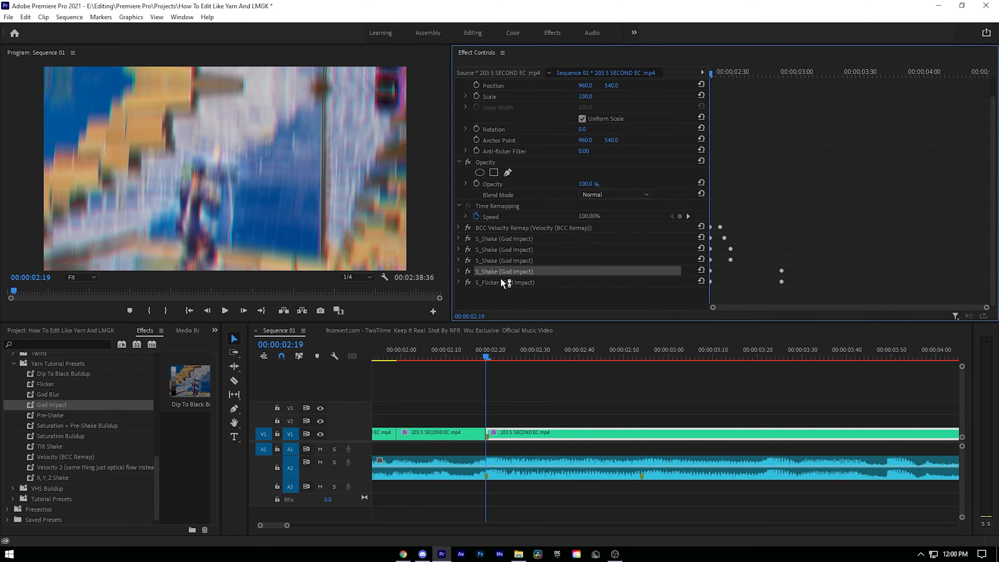
- Check the properties of the God Impact preset and close them without changes
click(501, 280)
click(535, 292)
drag(63, 405, 22, 405)
double_click(24, 406)
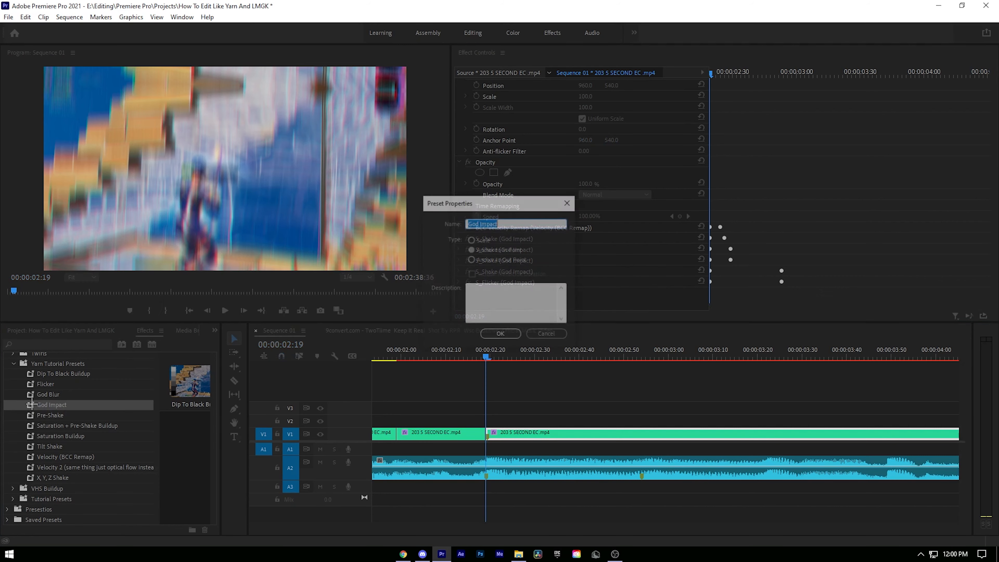
click(540, 339)
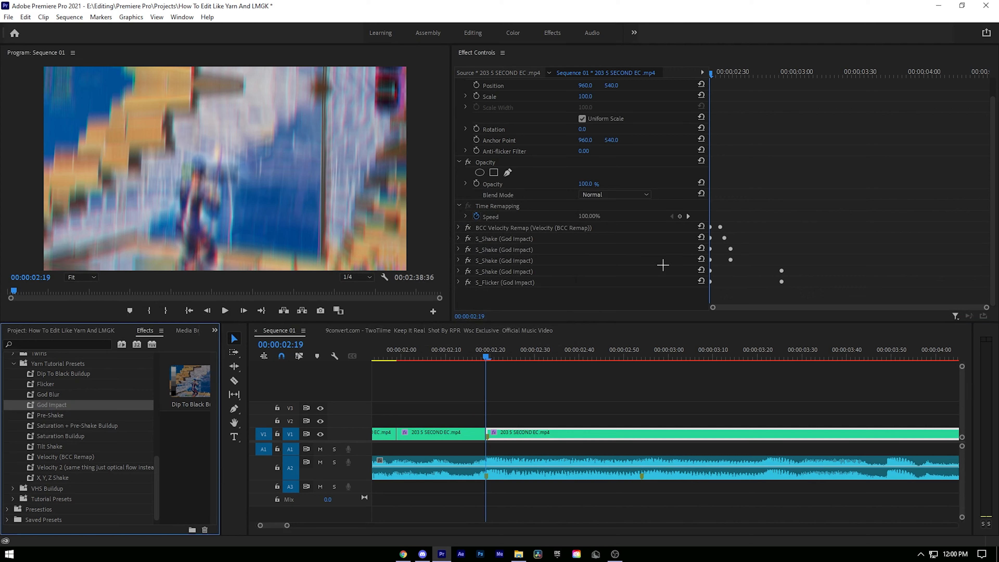
- Split the impact clip section at the second music marker, 00:00:02:54, and delete the remainder after it
click(641, 349)
key(c)
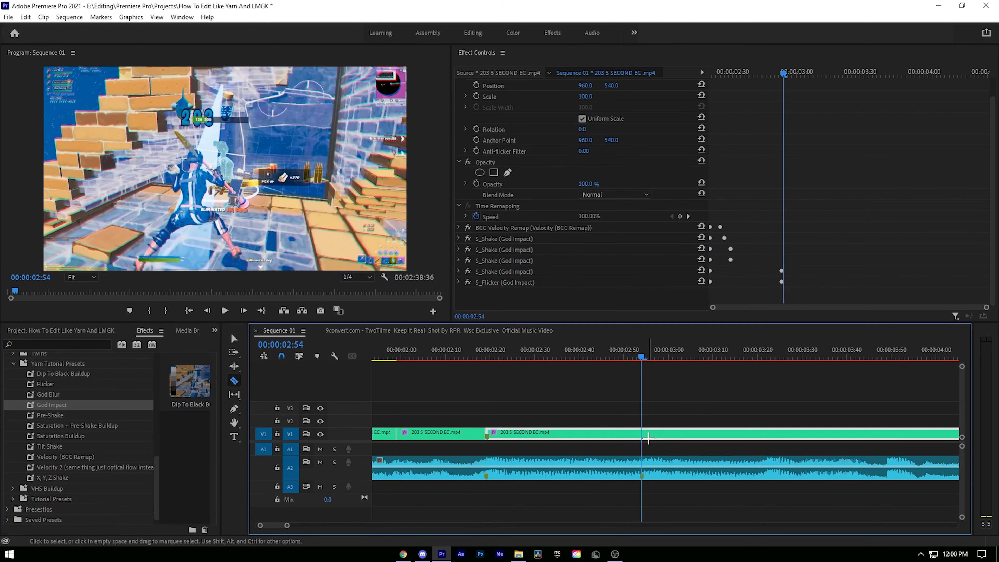
click(645, 435)
key(v)
click(669, 433)
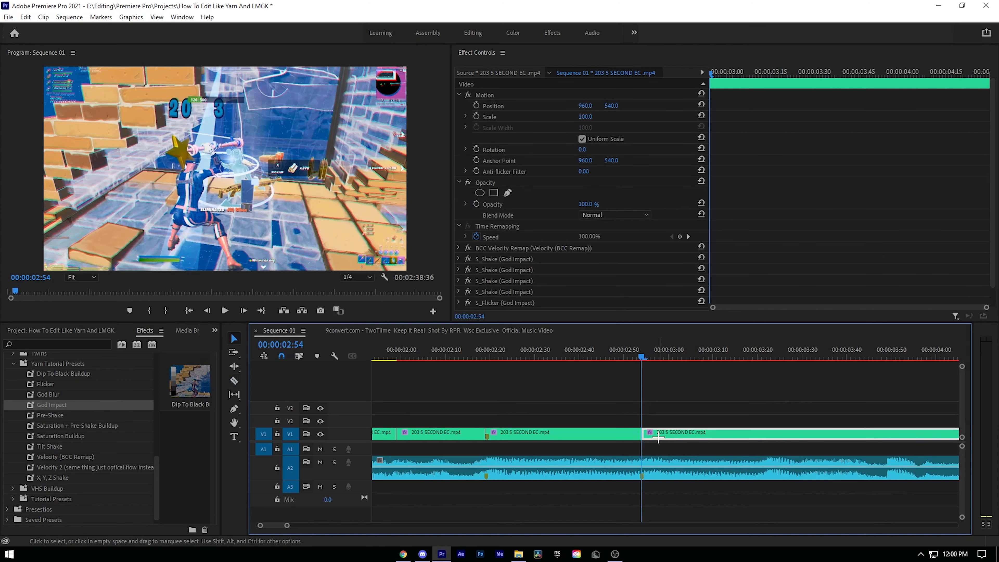
key(Delete)
- Extend the fourth S_Shake effect's amplitude animation to the clip section's end at 00:00:02:54, and collapse its settings
click(618, 433)
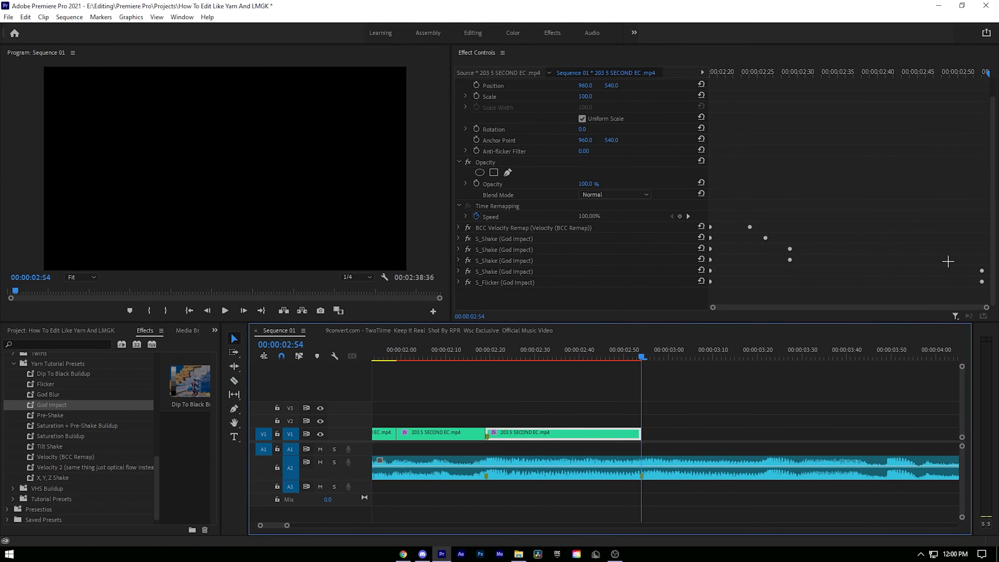
click(820, 60)
click(609, 336)
key(Left)
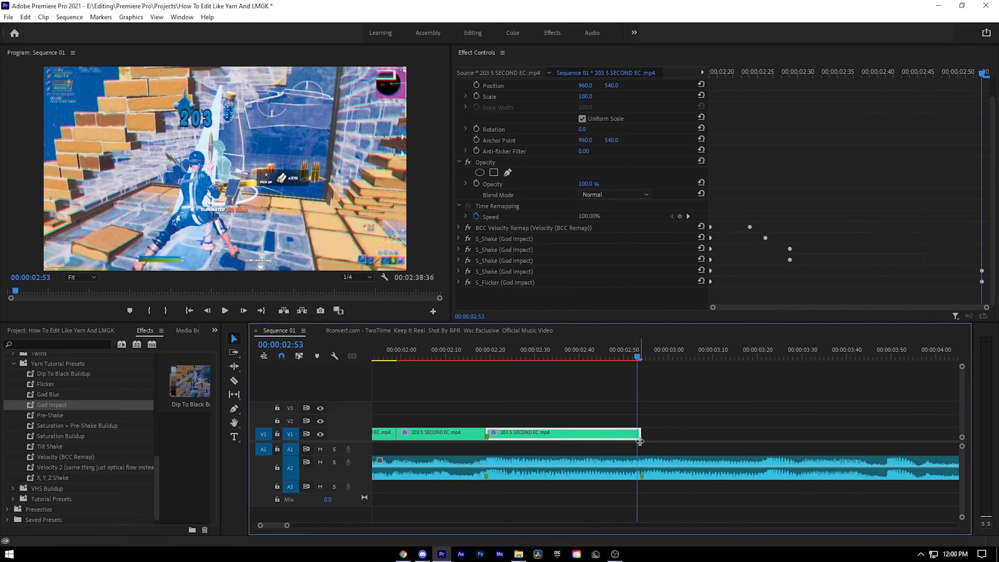
key(Right)
click(458, 272)
scroll(480, 259, down, 4)
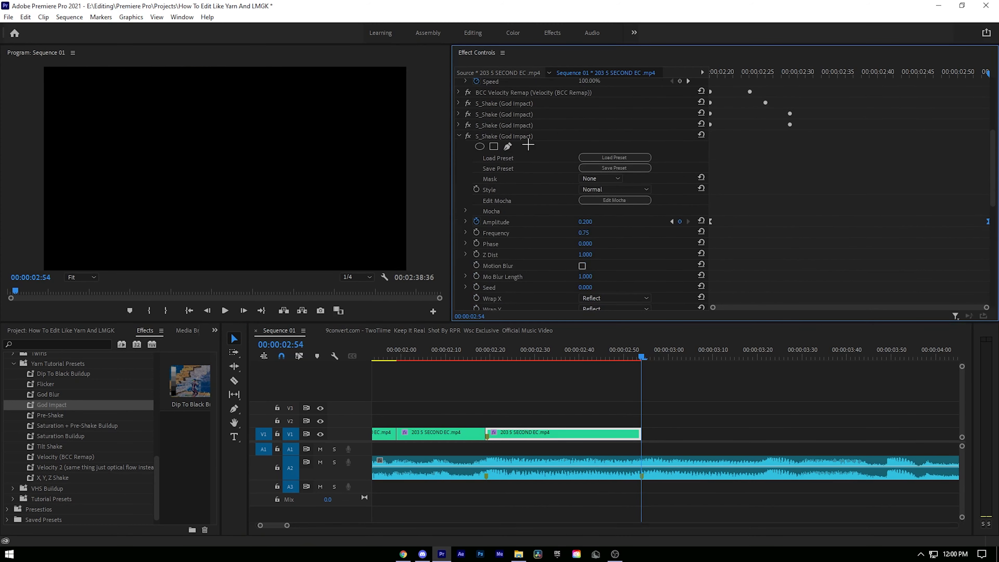
click(458, 136)
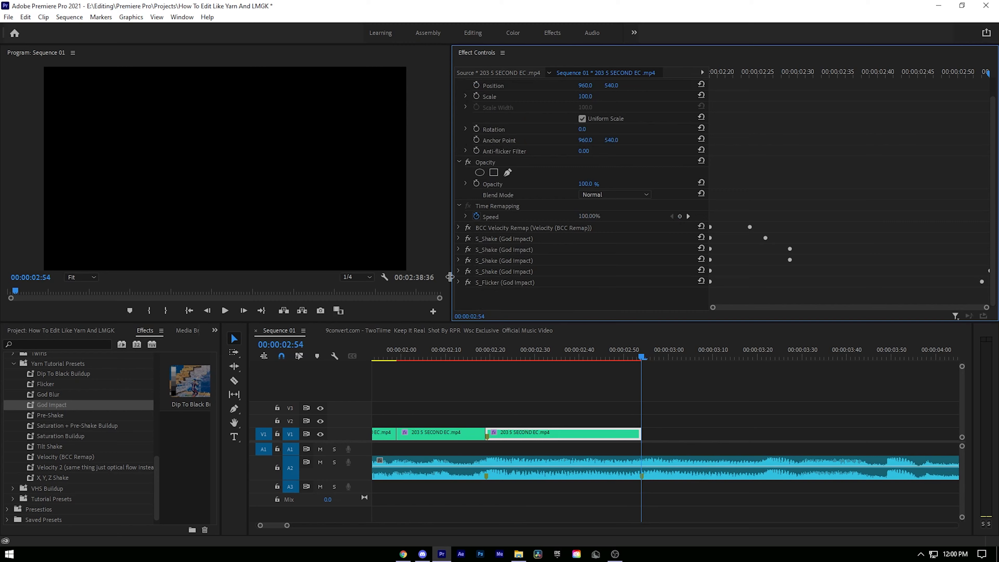
- Move the S_Flicker effect's last Amplitude keyframe to the very end of the clip section and collapse the effect
click(458, 282)
scroll(673, 138, down, 5)
key(Left)
drag(981, 133, 990, 149)
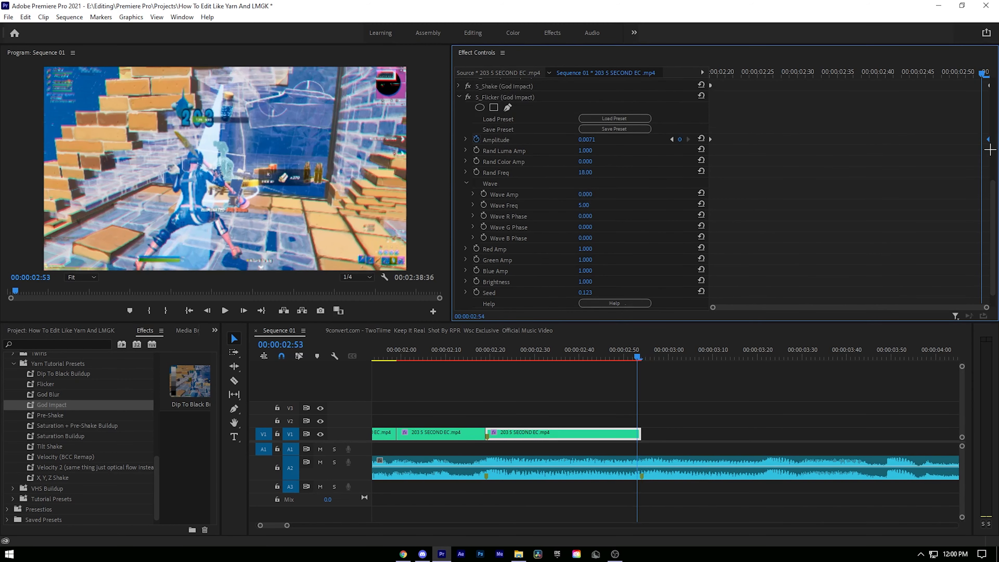
click(458, 96)
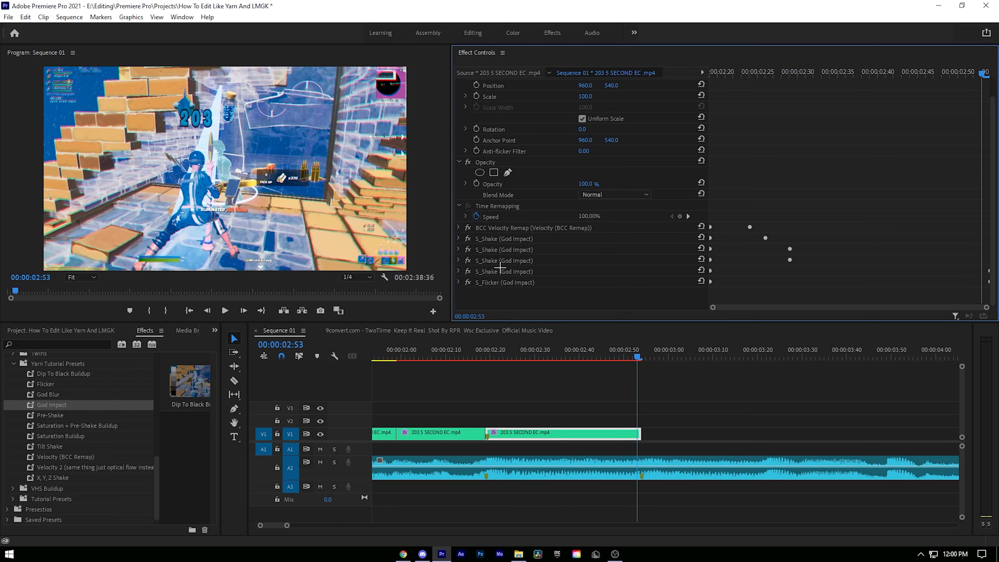
- Examine the first S_Shake effect's settings and its Amplitude keyframes from 00:00:02:19 to 00:00:02:26 by stepping between them
click(488, 356)
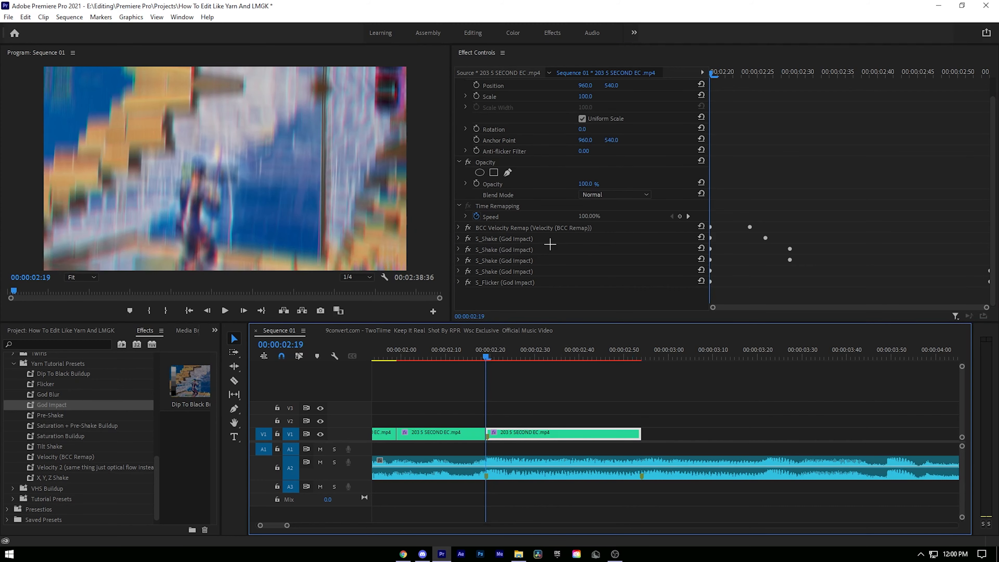
click(505, 239)
shift+click(506, 249)
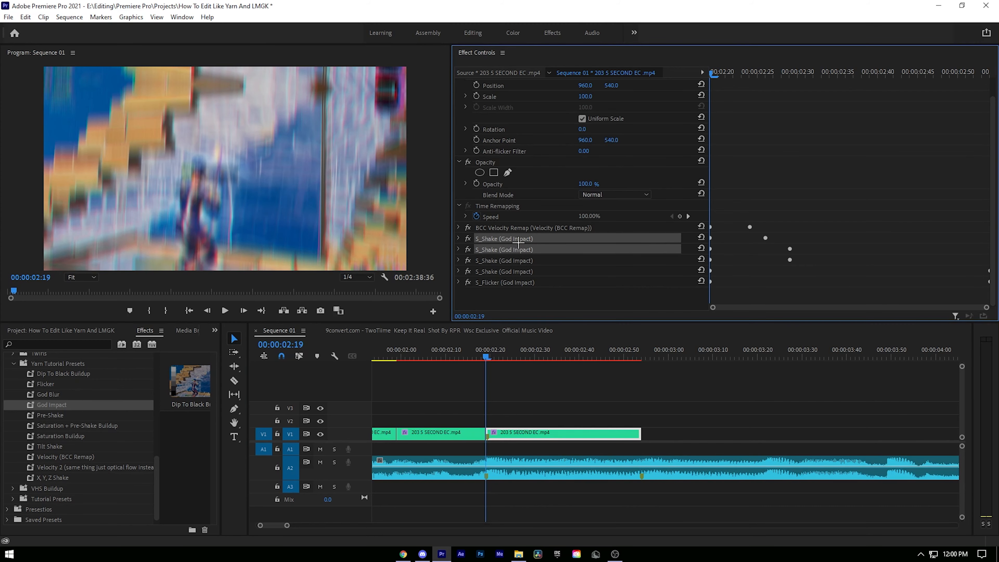
click(459, 238)
scroll(763, 167, down, 3)
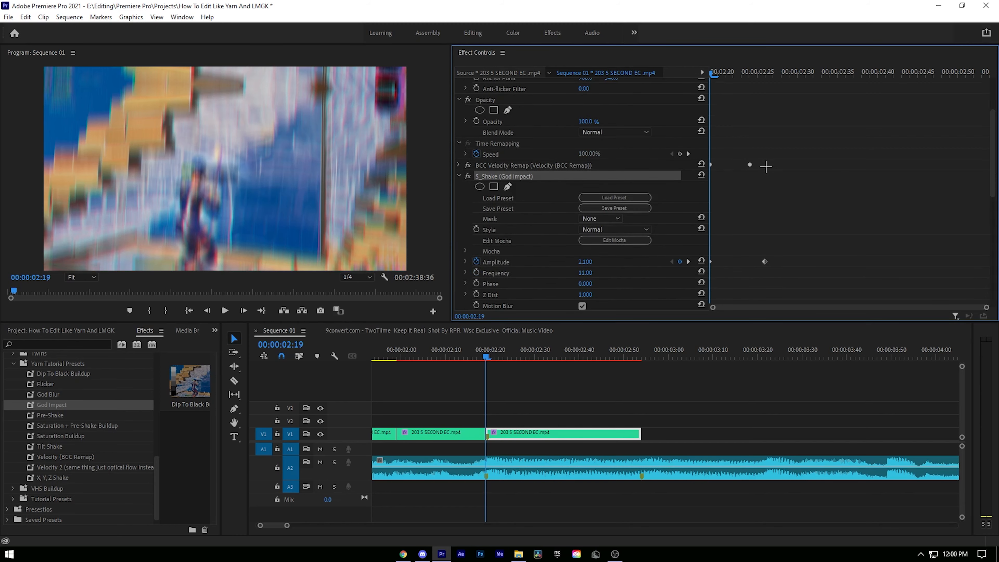
scroll(763, 192, down, 4)
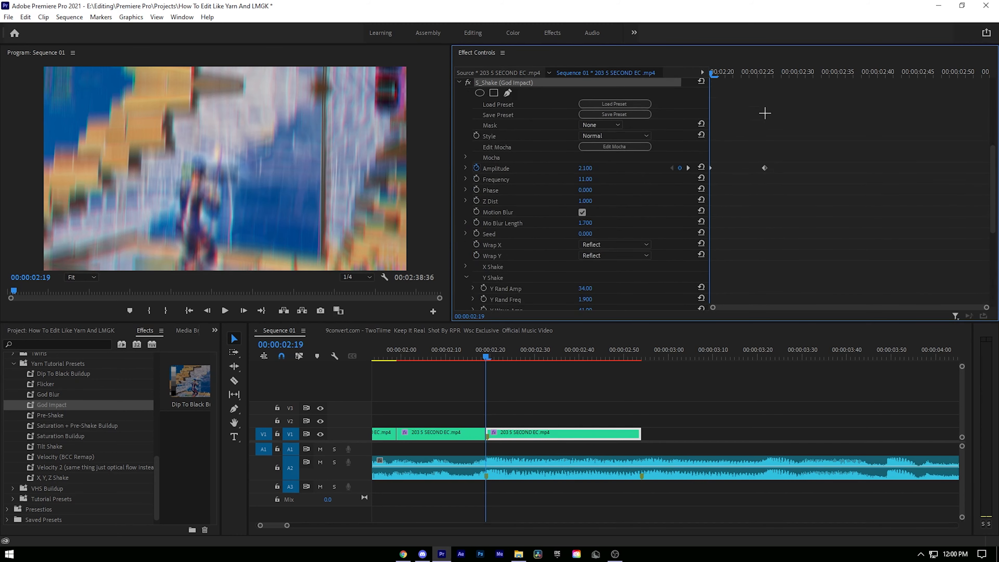
click(764, 72)
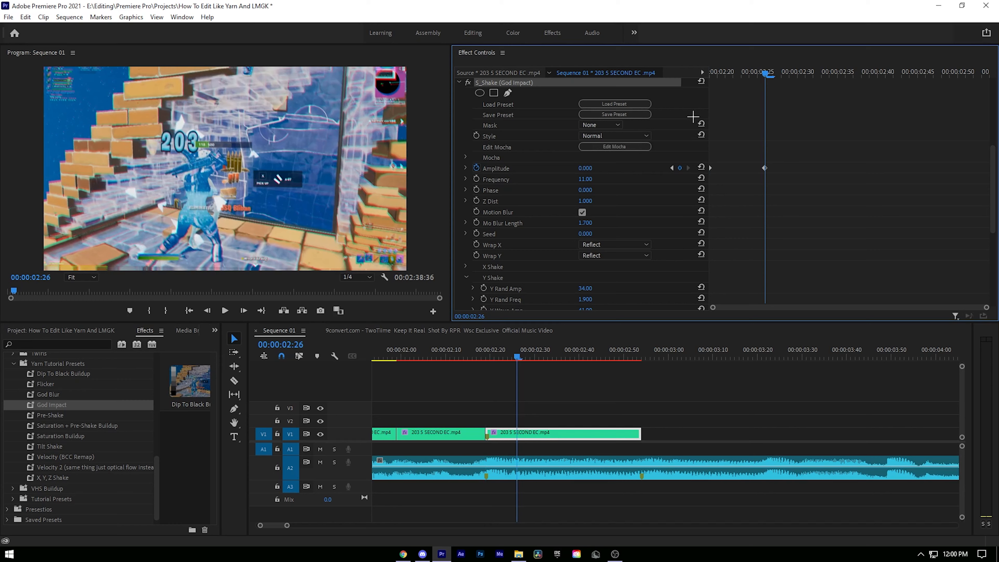
key(Left)
key(Left)
key(Left)
key(Left)
key(Left)
key(Left)
key(Left)
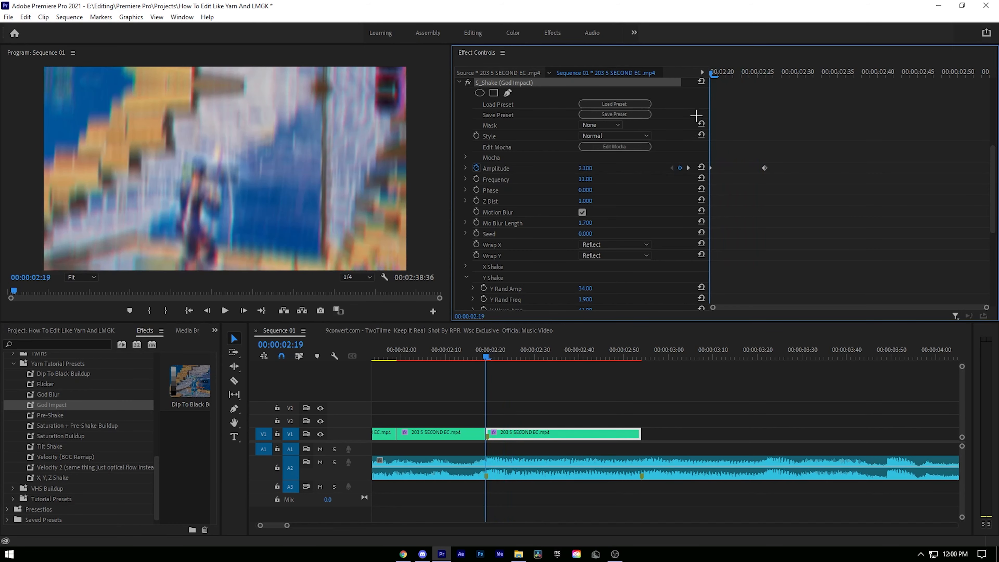
click(770, 71)
scroll(465, 145, up, 2)
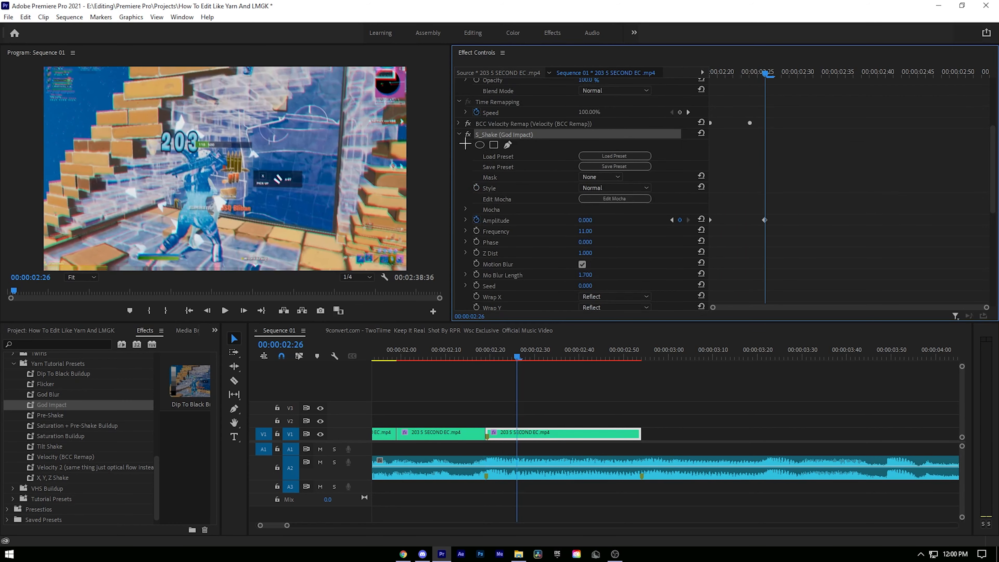
- Examine the second S_Shake effect's Amplitude animation from the clip section's start to 00:00:02:29, and collapse both shake effects
scroll(519, 146, down, 10)
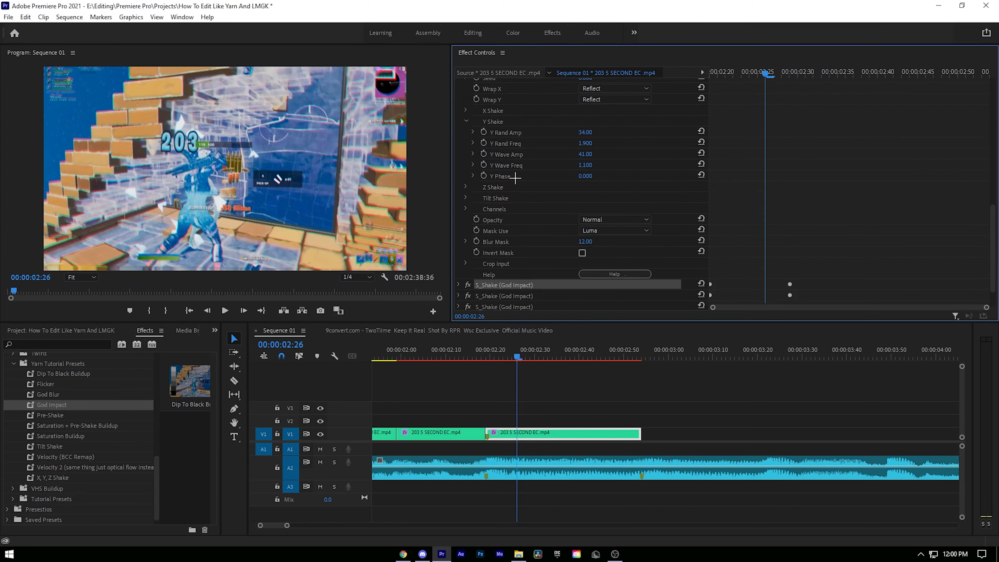
click(458, 249)
scroll(512, 233, down, 5)
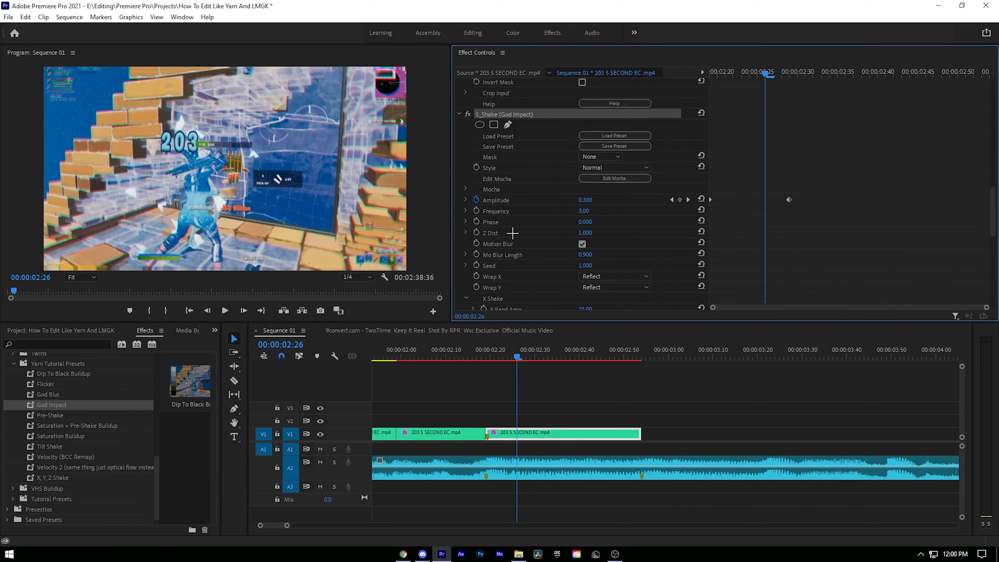
drag(750, 73, 711, 75)
key(Right)
key(Right)
key(Right)
key(Right)
key(Right)
key(Right)
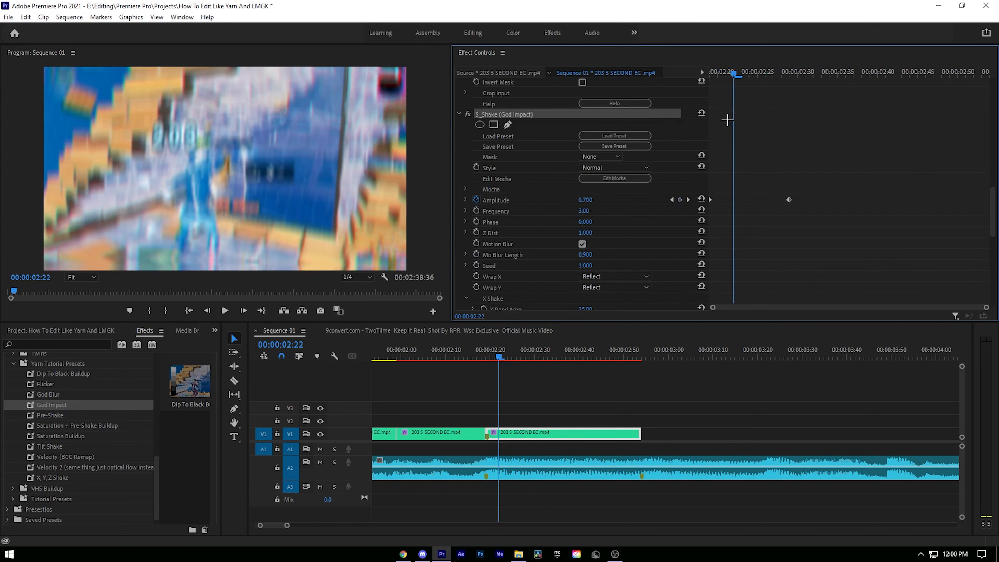
key(space)
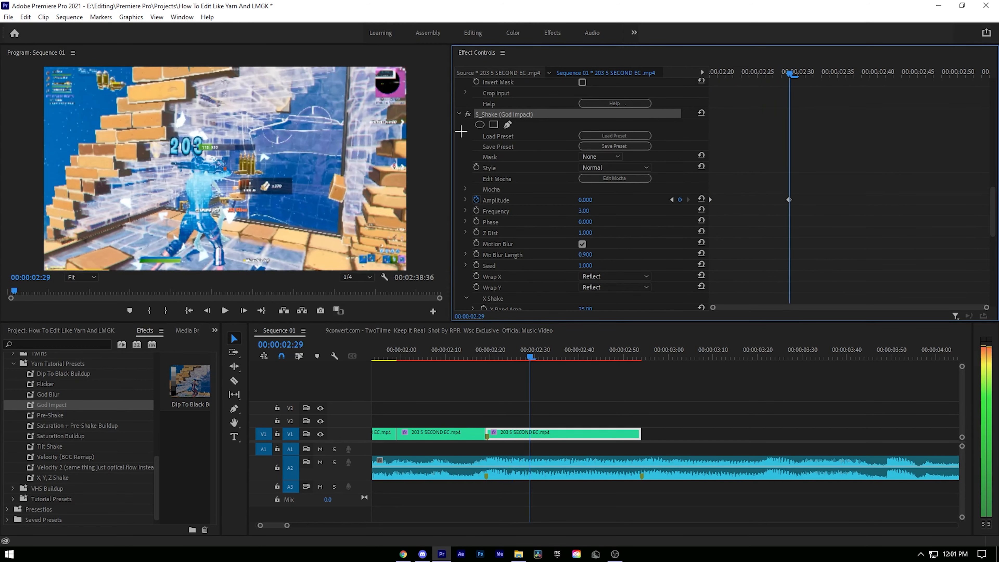
click(459, 115)
scroll(488, 210, up, 6)
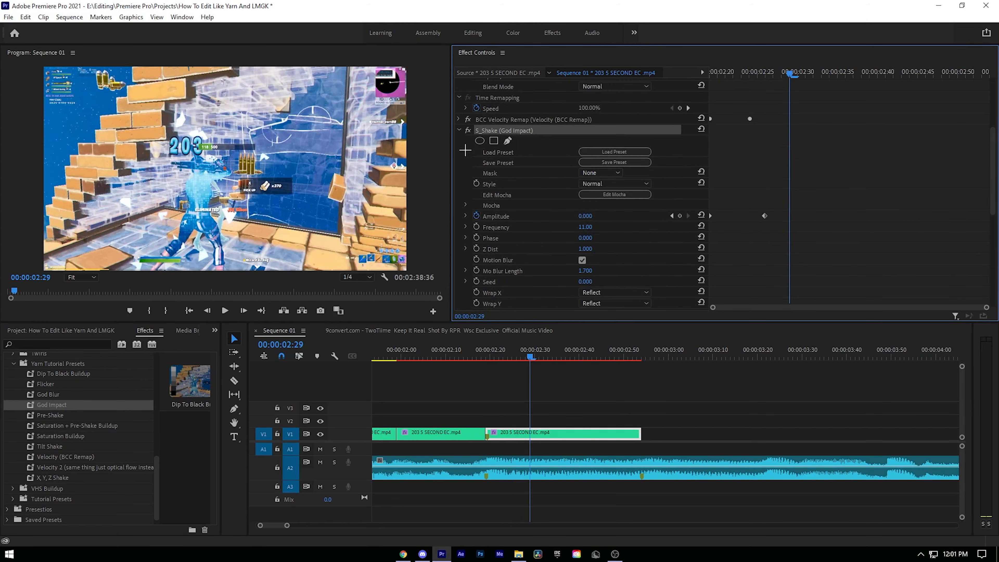
click(461, 130)
click(497, 271)
shift+click(502, 261)
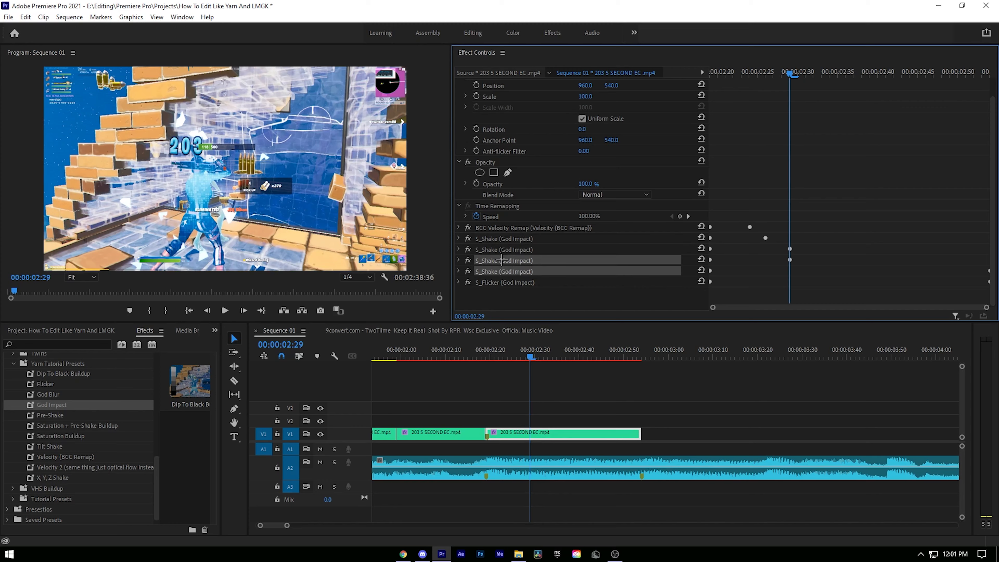
shift+click(514, 239)
click(511, 290)
click(509, 282)
click(510, 276)
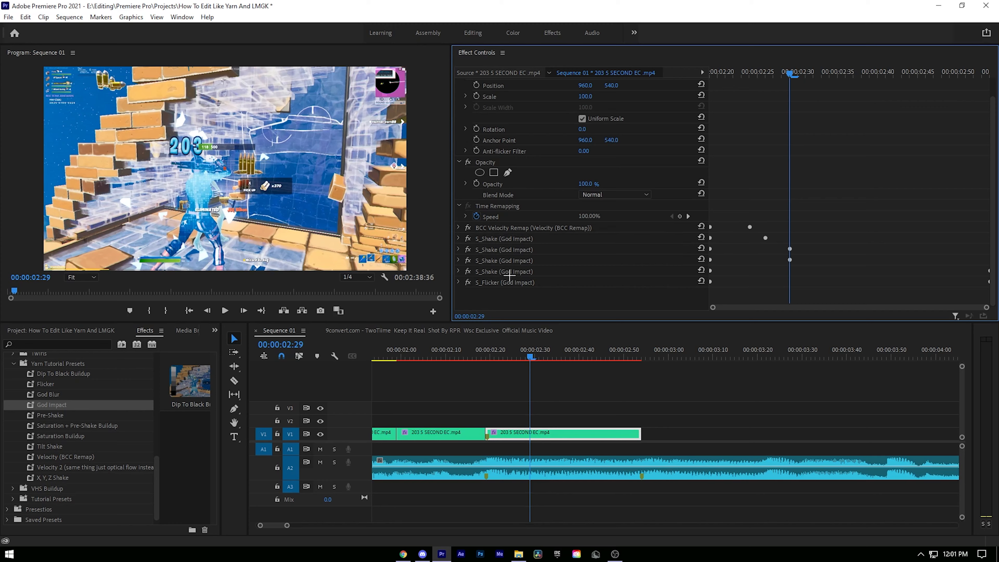
- Preview the God Impact effect in the sequence, starting from 00:00:01:21 and again from shortly before the cut
scroll(488, 361, down, 4)
click(387, 351)
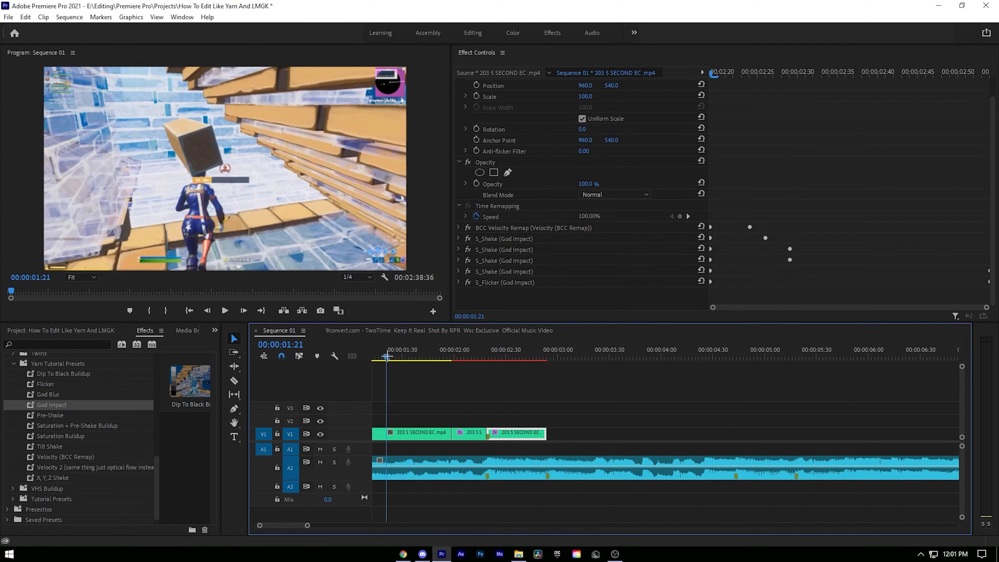
click(416, 376)
scroll(415, 377, up, 3)
key(space)
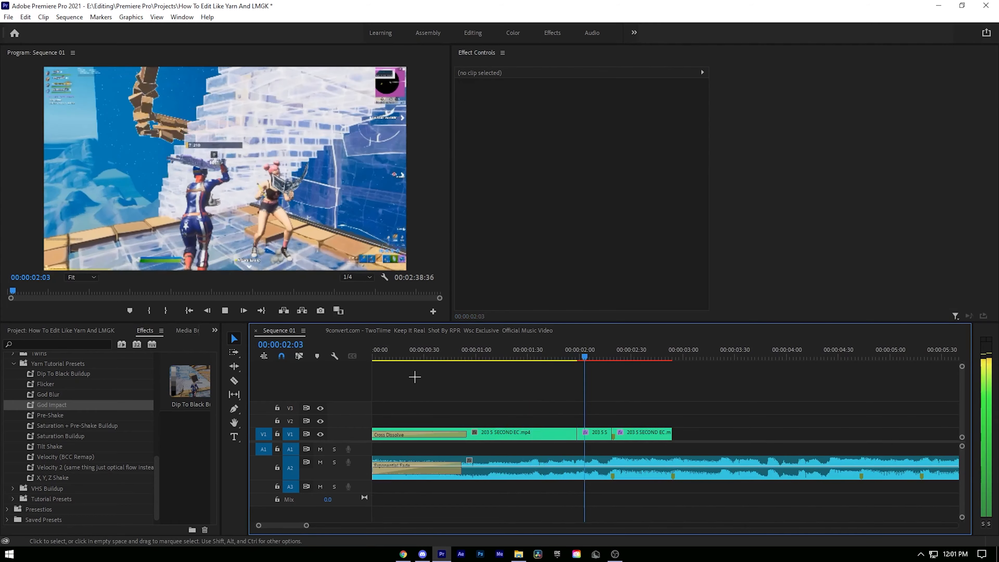
click(546, 349)
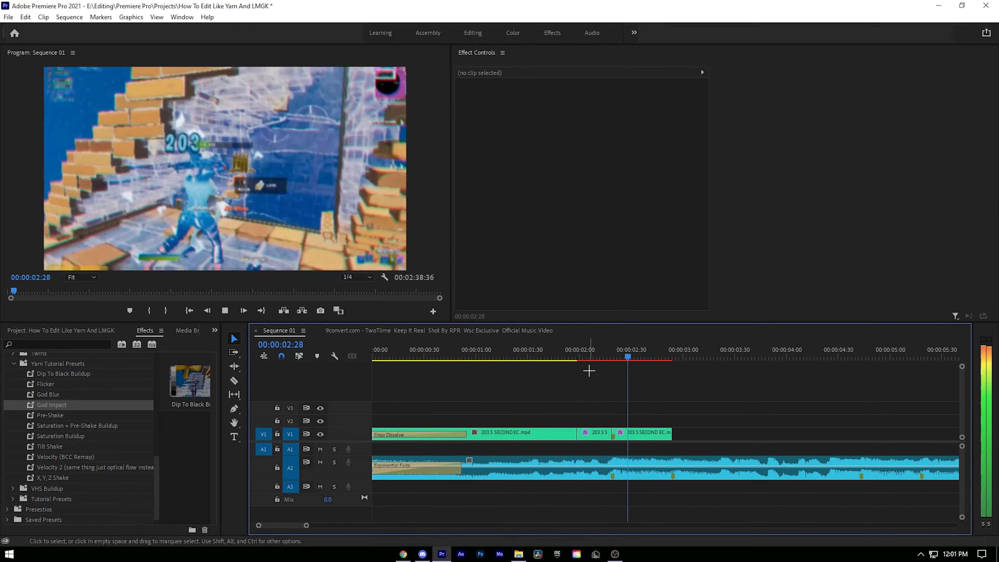
key(space)
click(600, 350)
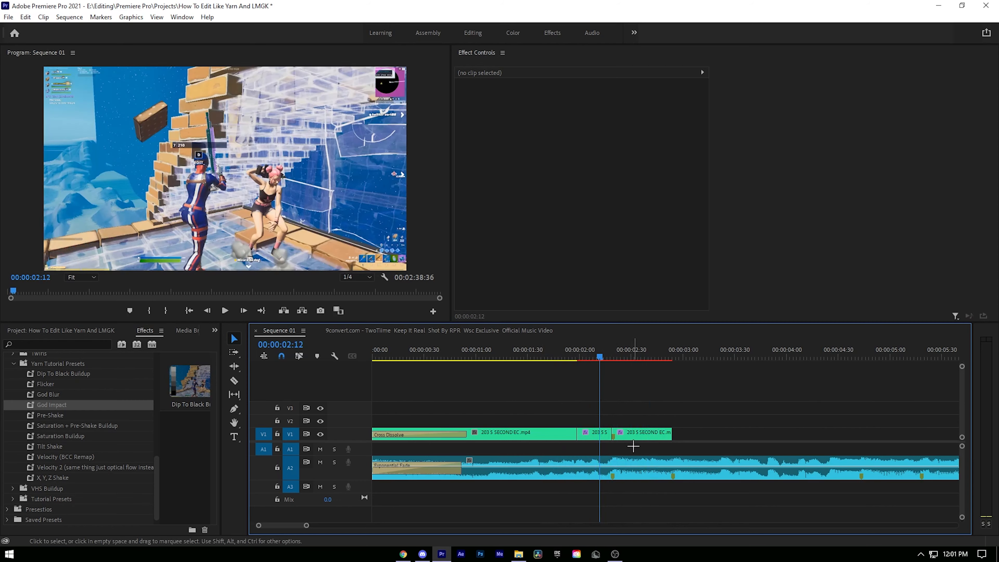
- Save the project and select the clip section between the cut and the first music marker
click(657, 430)
key(ctrl+s)
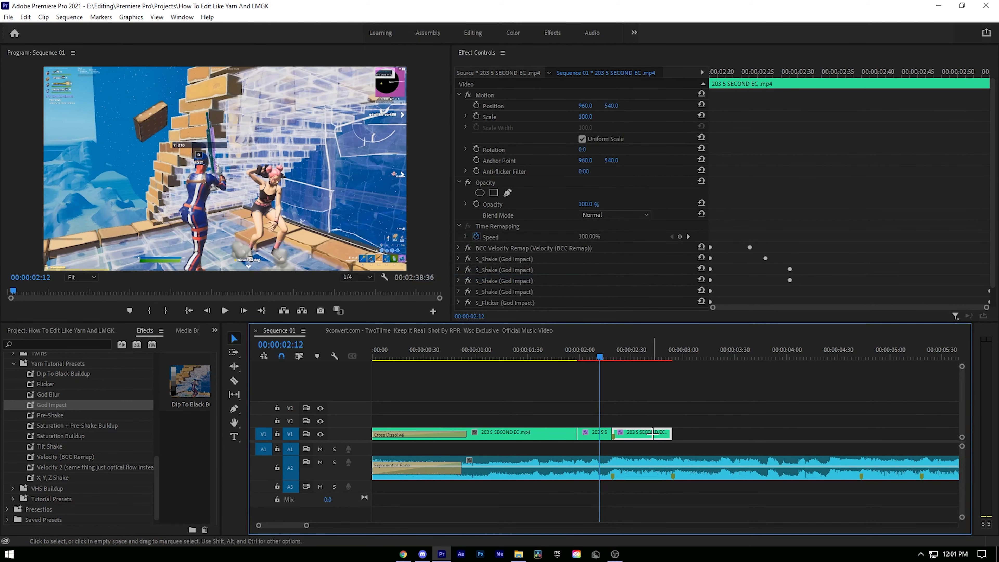
scroll(610, 277, down, 2)
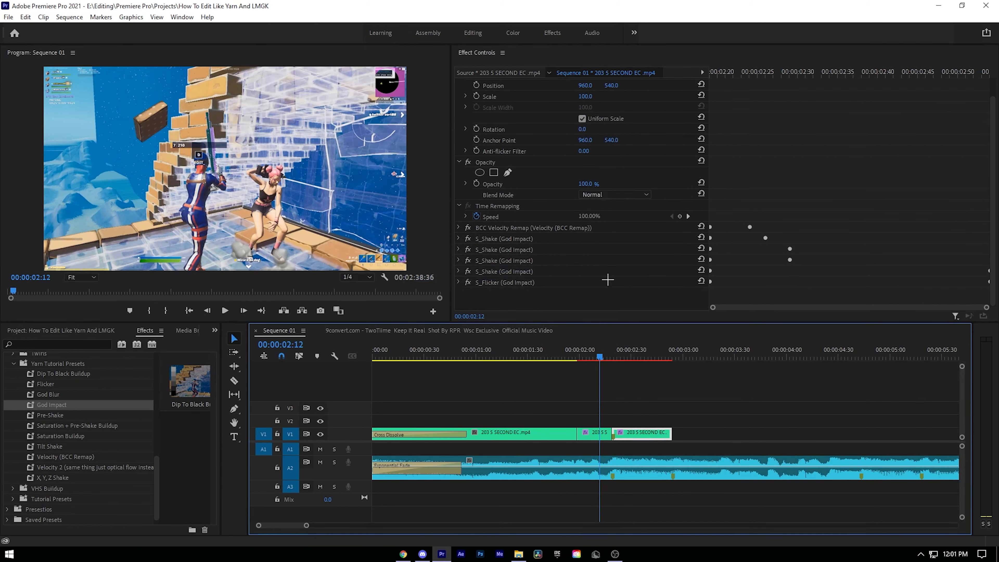
click(614, 378)
drag(598, 364, 577, 348)
click(591, 431)
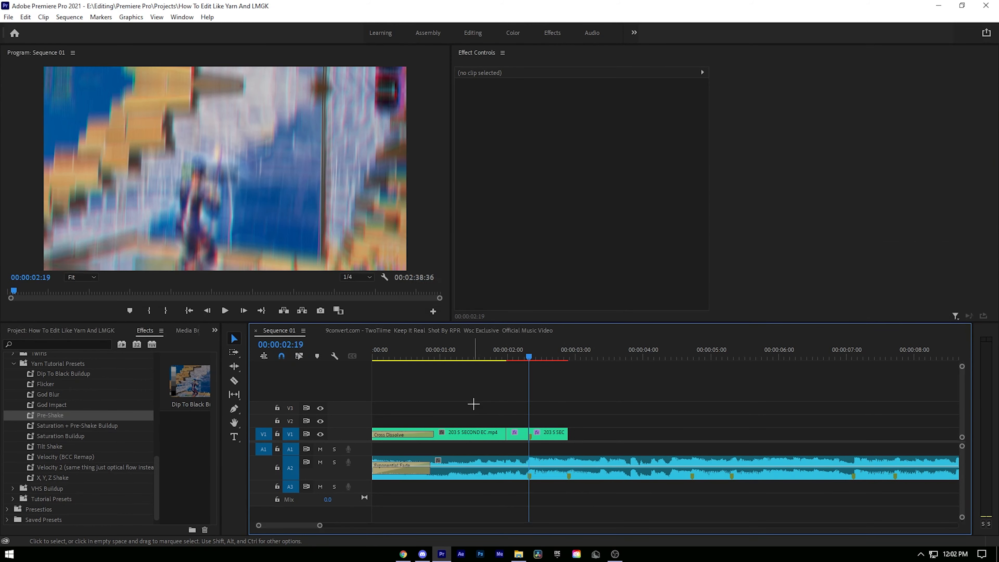
- Split the opening clip where its Cross Dissolve ends
scroll(430, 409, up, 3)
key(c)
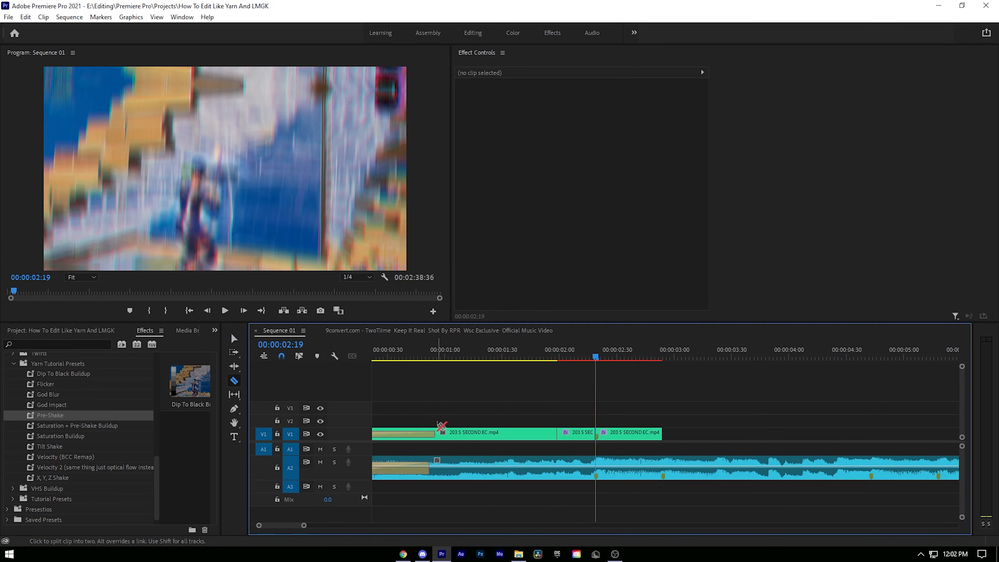
click(436, 434)
key(v)
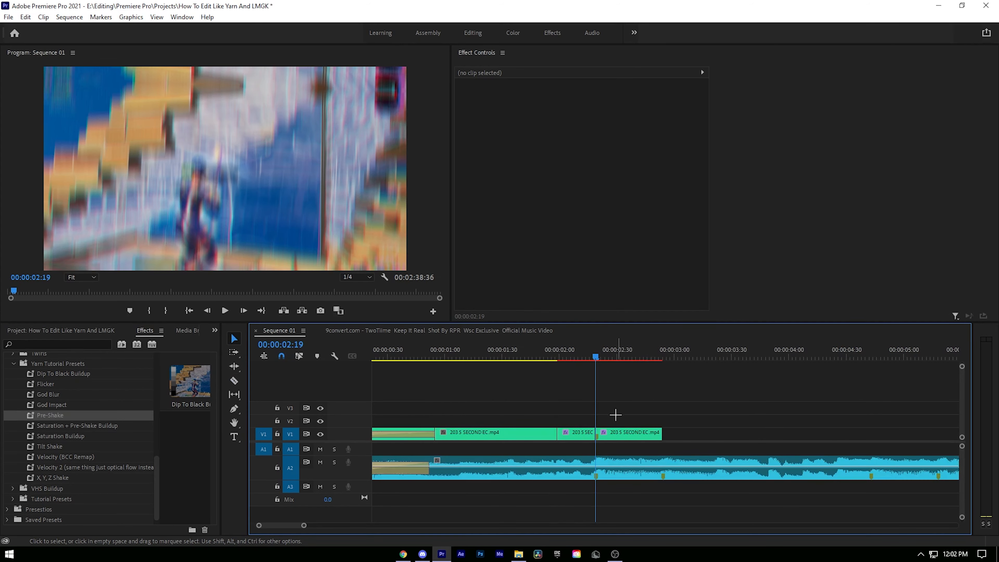
- Nest the three clip sections after the Cross Dissolve into one nested sequence, keeping the suggested name
drag(470, 396, 631, 449)
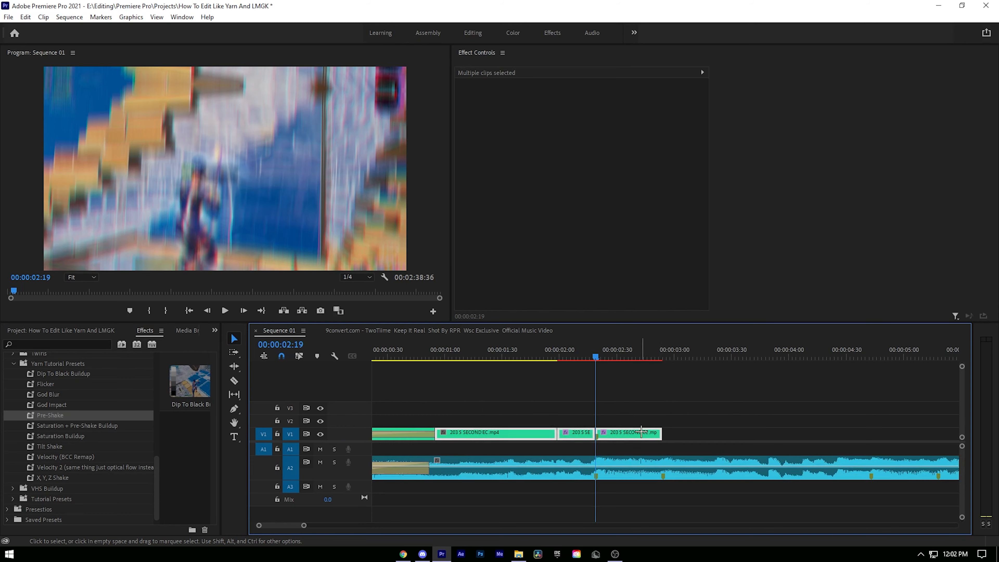
right_click(640, 435)
click(668, 303)
click(475, 290)
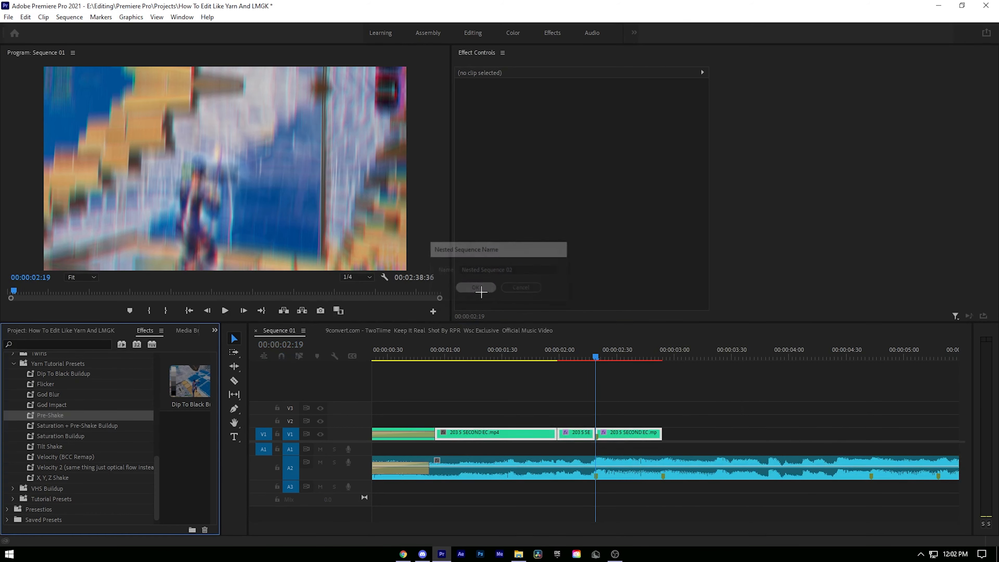
- Split the new nested sequence at 00:00:02:19, on the first music marker
click(577, 438)
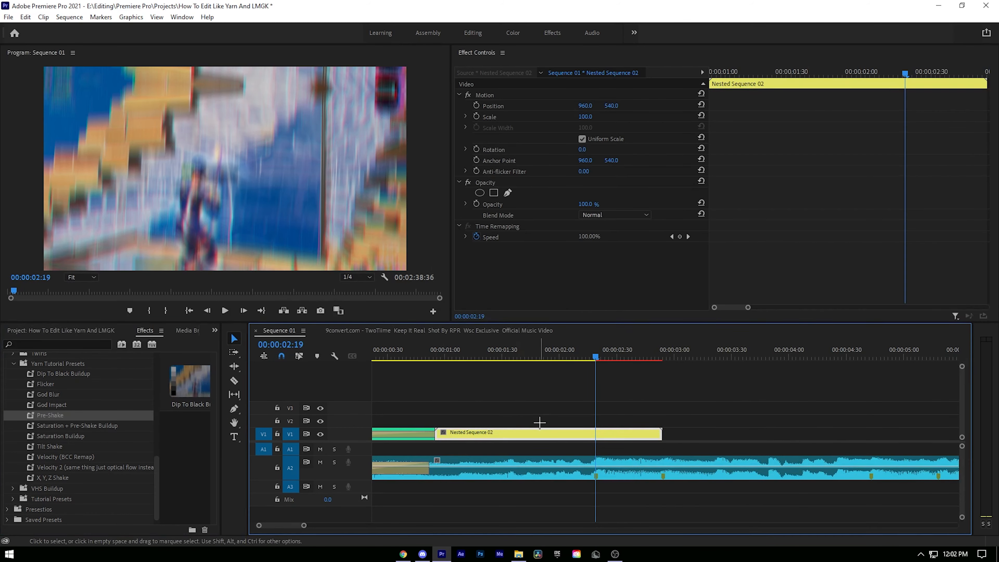
scroll(526, 419, up, 1)
key(c)
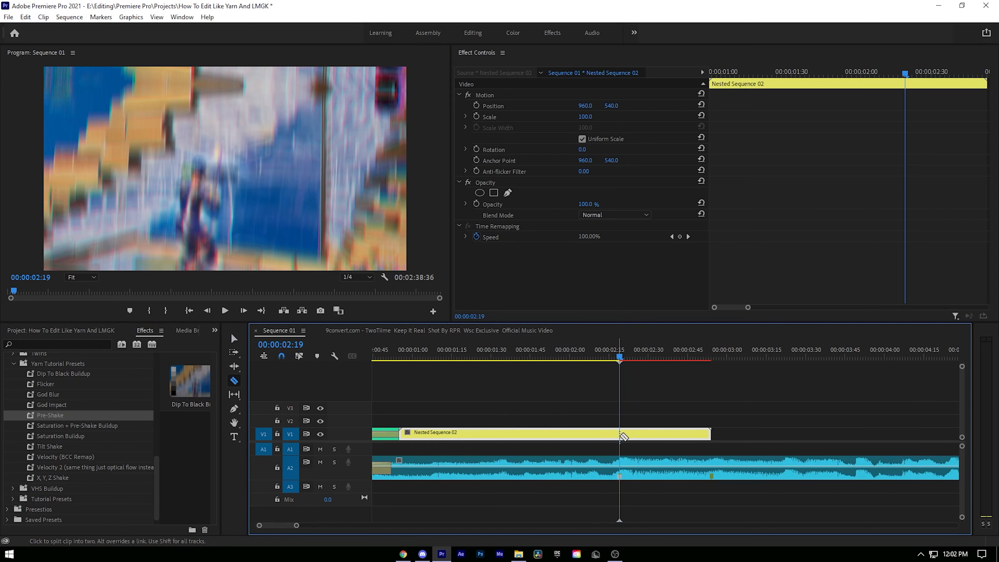
click(621, 437)
key(v)
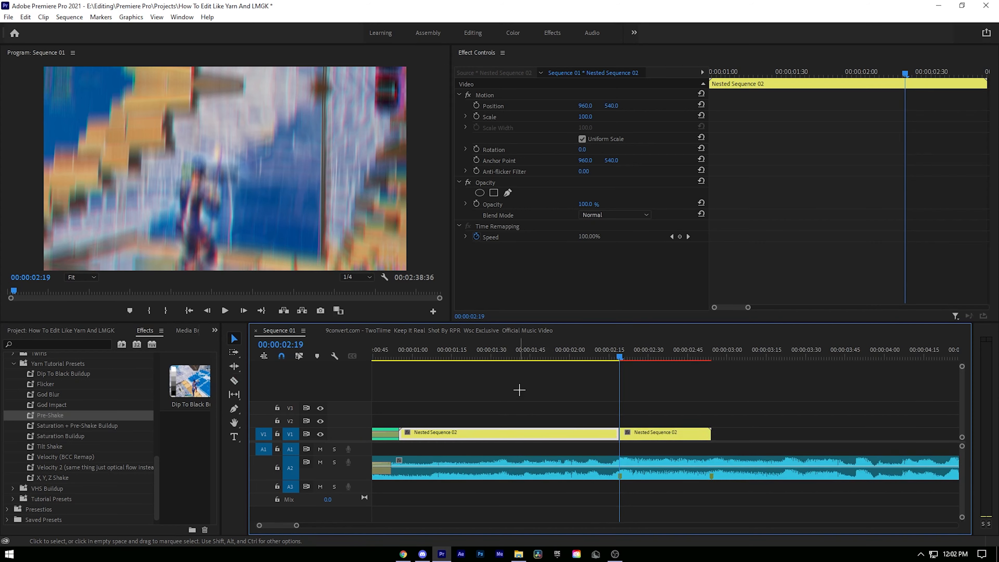
- Split the nested section before the first music marker at 00:00:01:50, where the player starts aiming
click(533, 349)
drag(534, 349, 552, 349)
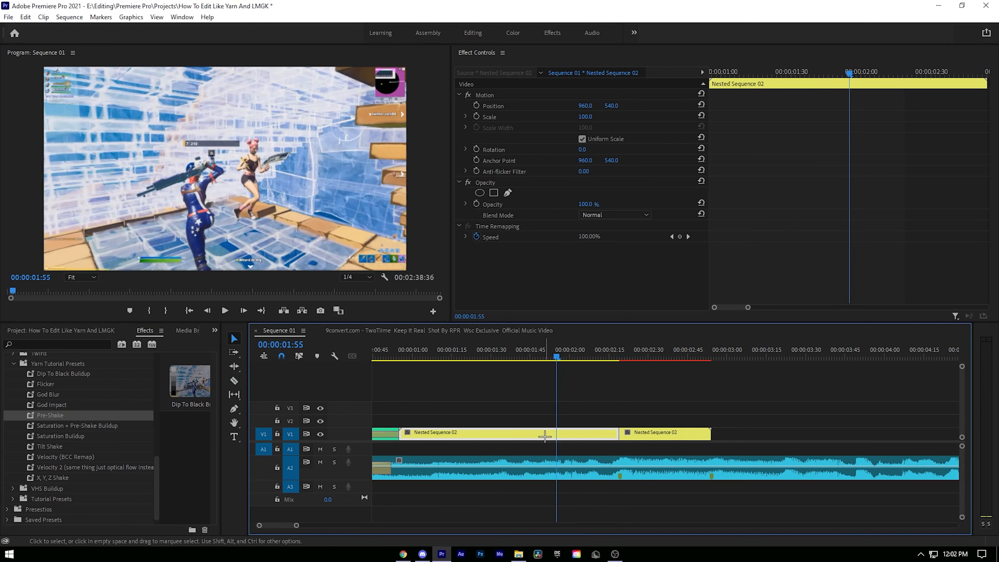
key(Left)
key(Left)
key(Left)
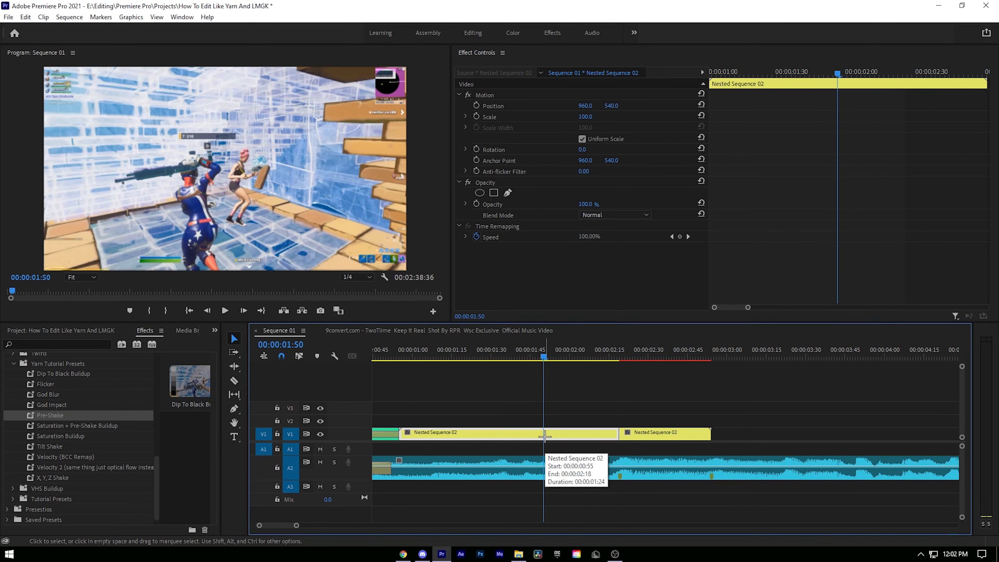
key(Left)
key(Left)
key(Right)
key(Right)
key(c)
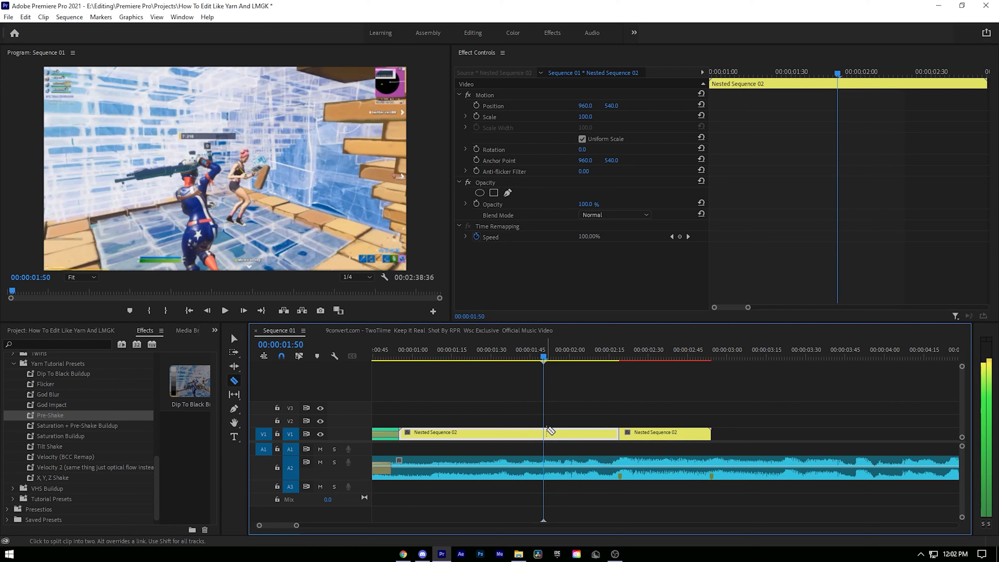
click(552, 433)
key(v)
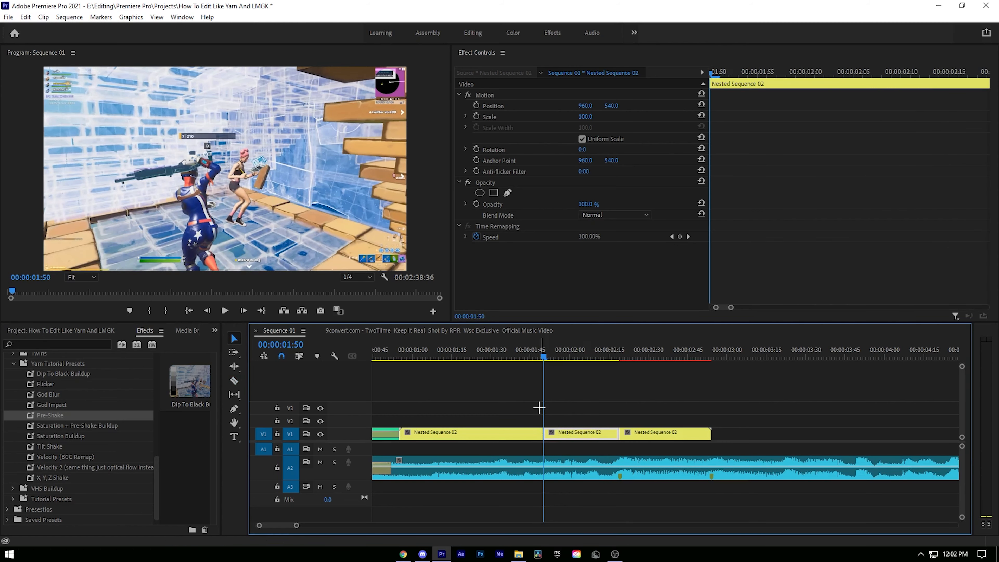
- Apply the Pre-Shake preset to the middle nested section and inspect its Amplitude keyframes at the section's start and end
drag(56, 411, 564, 436)
click(458, 246)
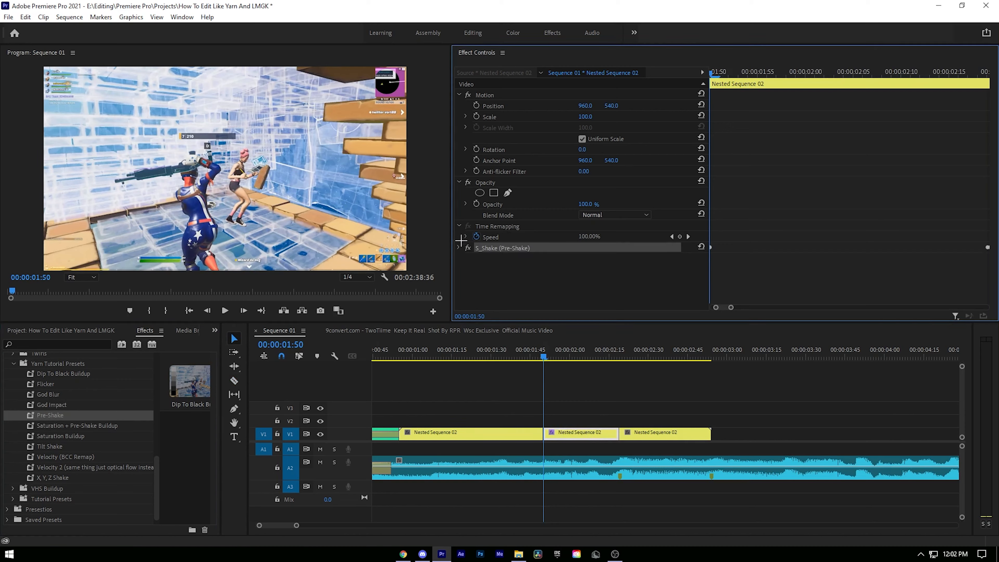
click(458, 248)
scroll(549, 224, down, 3)
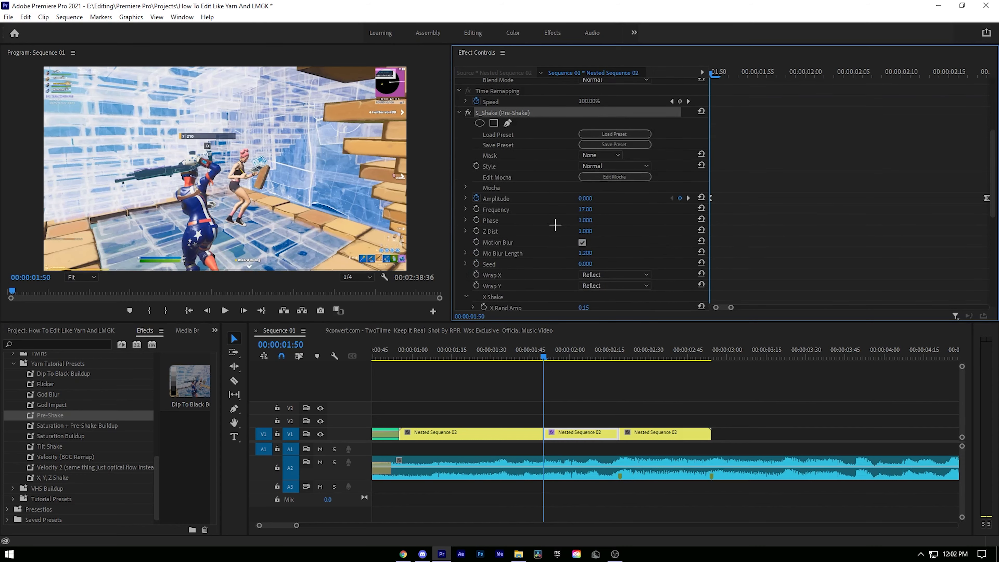
click(620, 357)
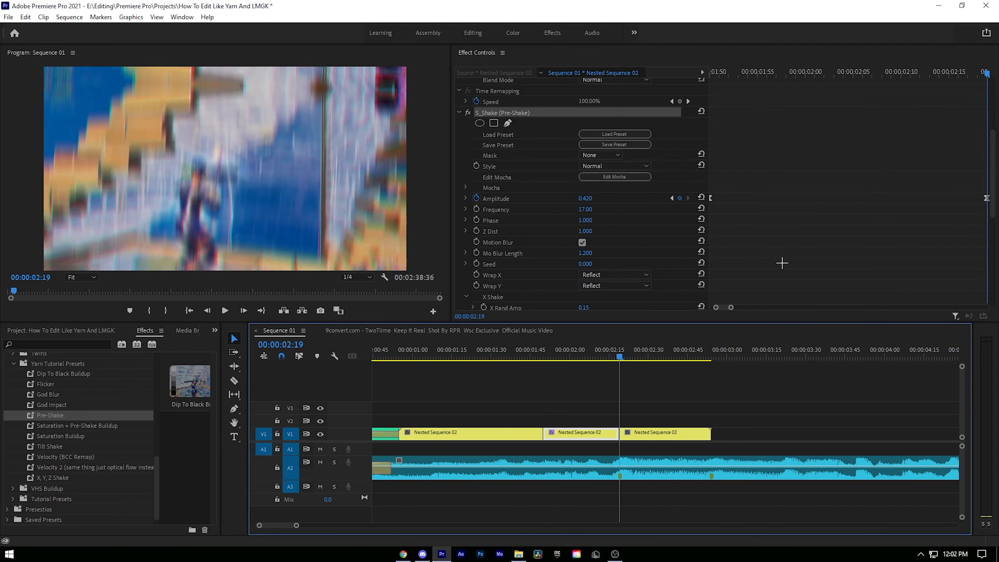
click(985, 197)
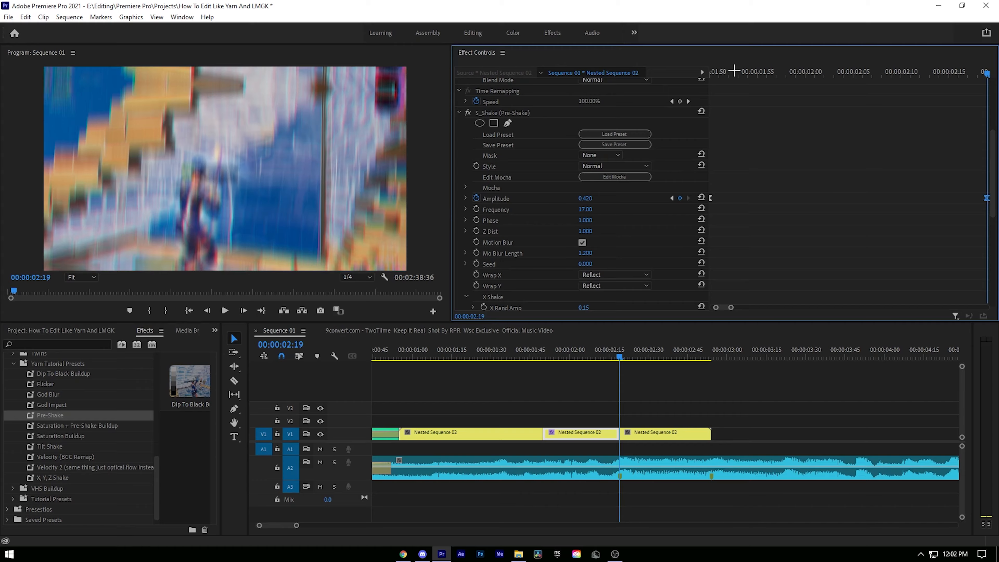
click(711, 71)
- Preview the pre-shake in the sequence from 00:00:01:19 and again from just before the shaken section
scroll(448, 386, down, 2)
click(456, 346)
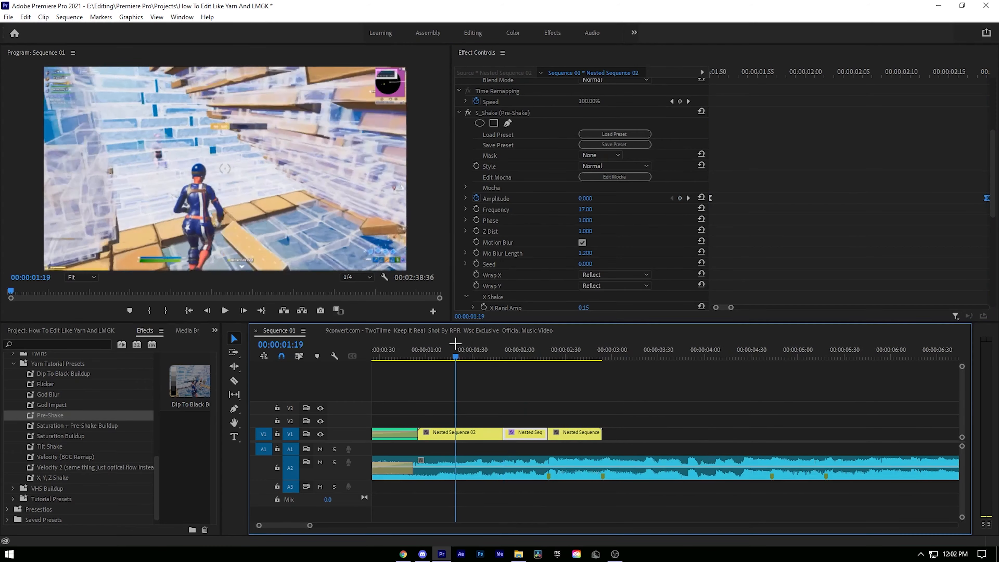
click(496, 376)
key(space)
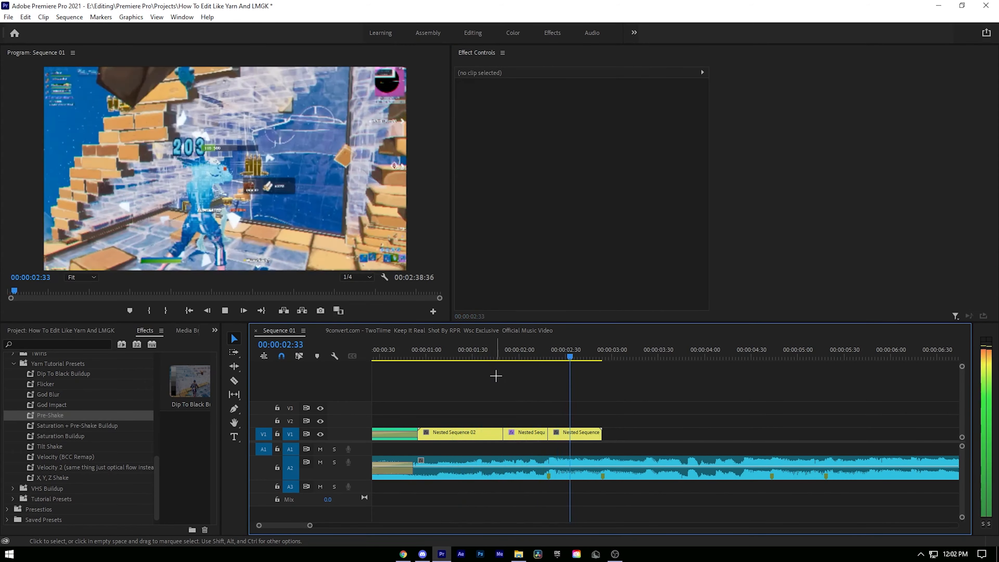
click(497, 348)
key(space)
click(497, 351)
key(space)
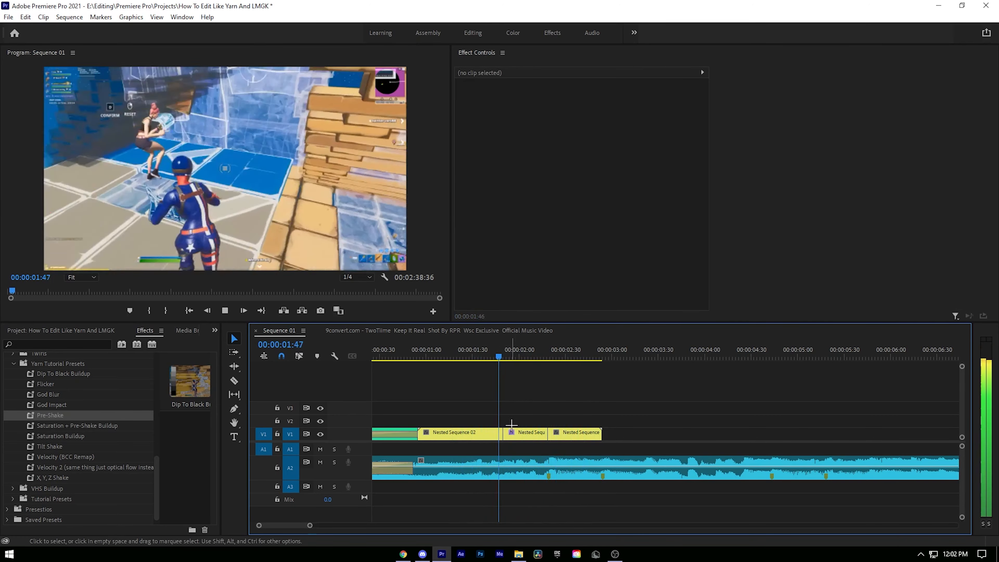
key(space)
- Set the last Amplitude keyframe of the middle section's S_Shake effect to 0.37
click(515, 432)
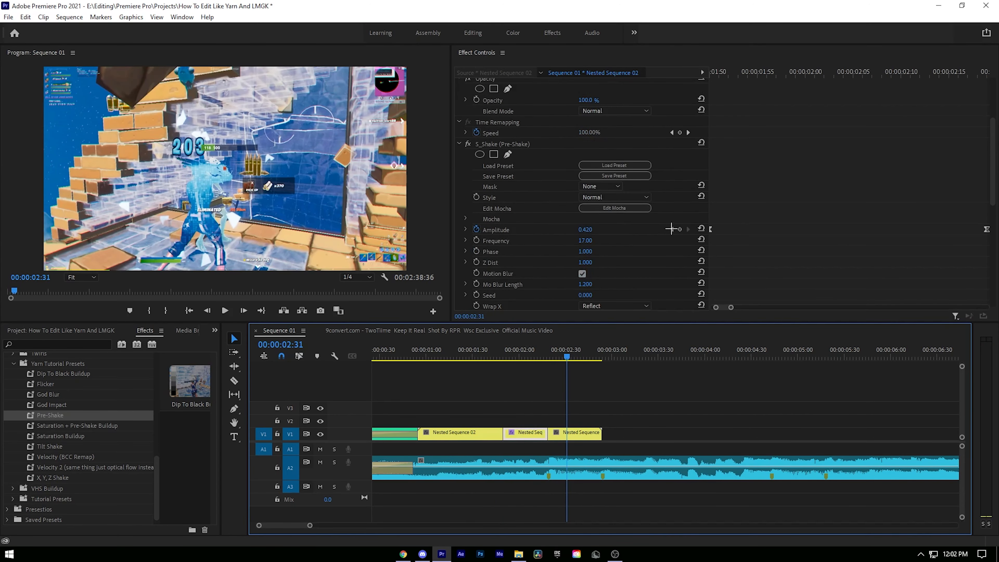
click(671, 229)
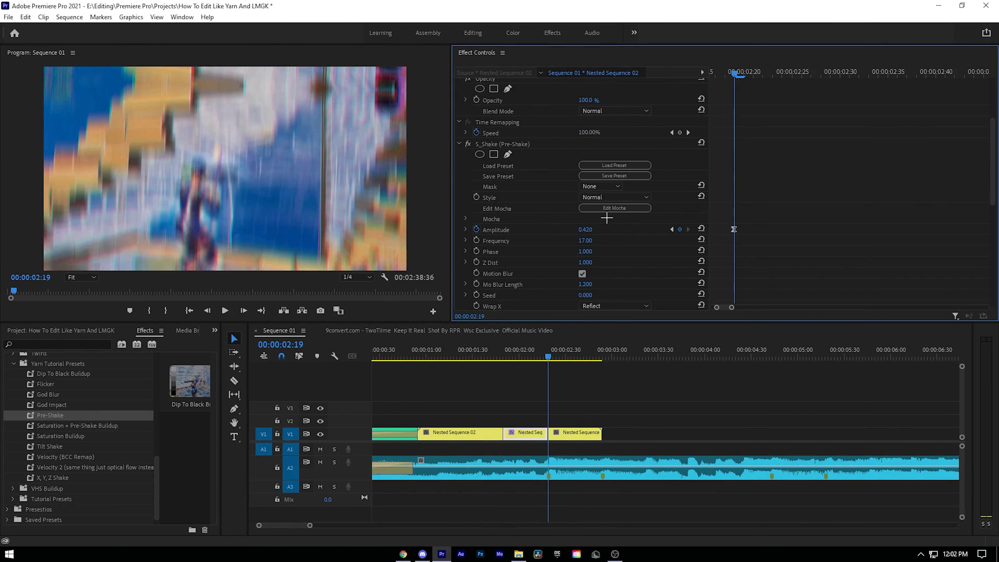
click(590, 229)
text(.37)
key(Return)
- Replay Sequence 01 from just before the shaken section to check the new amplitude, and save the project
click(479, 345)
key(space)
key(space)
click(460, 144)
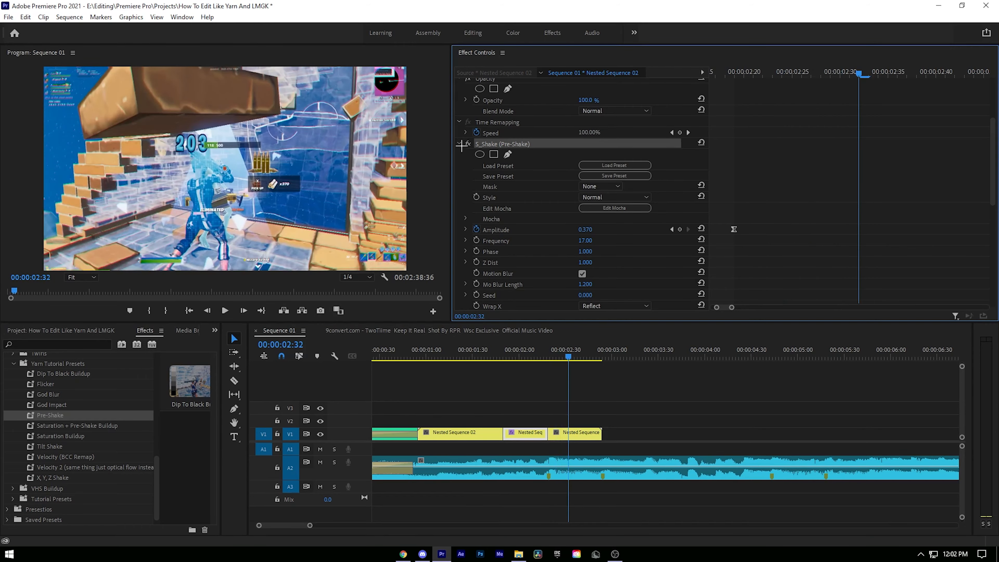
click(506, 330)
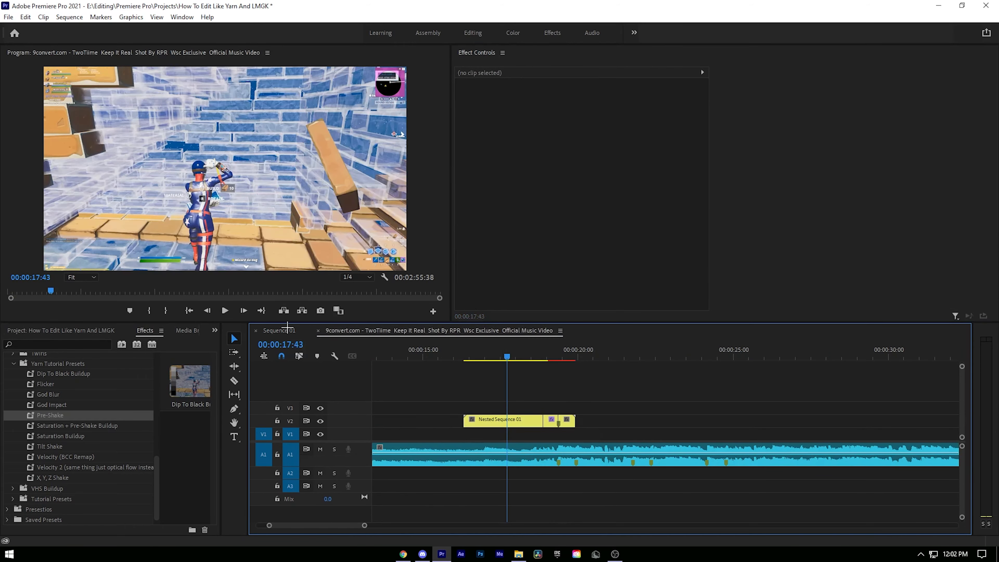
click(279, 330)
key(space)
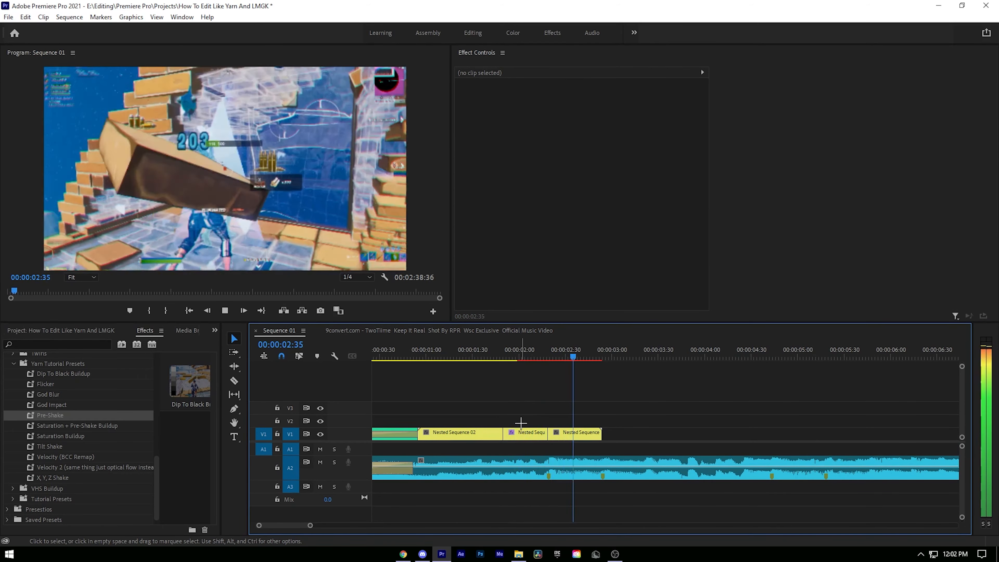
click(498, 355)
key(space)
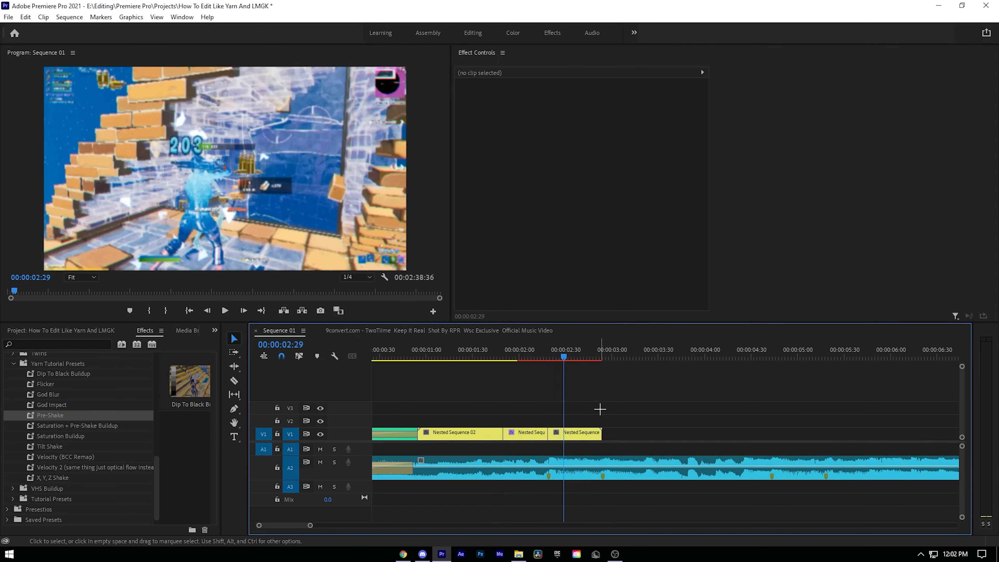
key(ctrl+s)
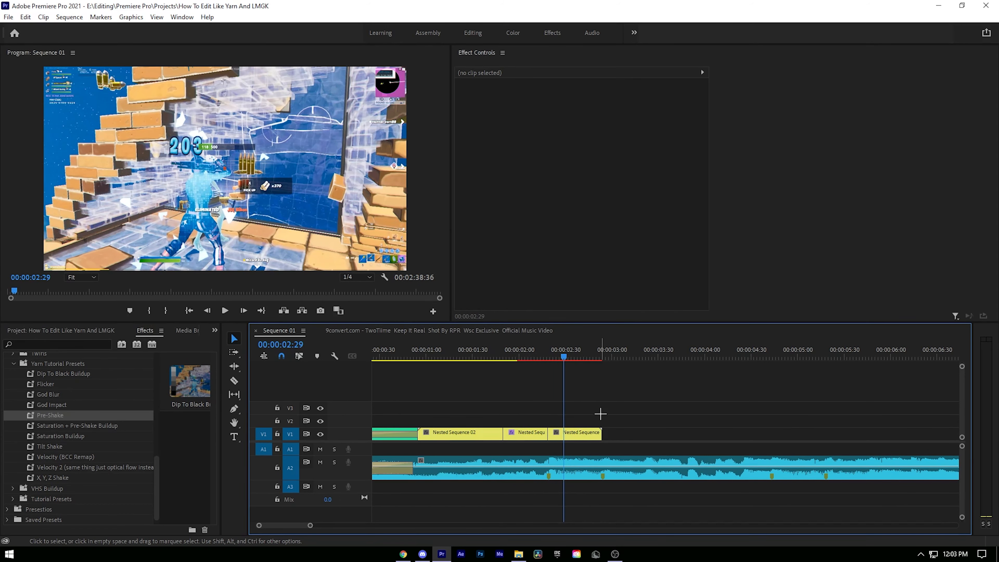
- Place the gameplay clip rizpy classic 180.mp4 on V1 after the nested sections, from 00:00:02:54
click(603, 353)
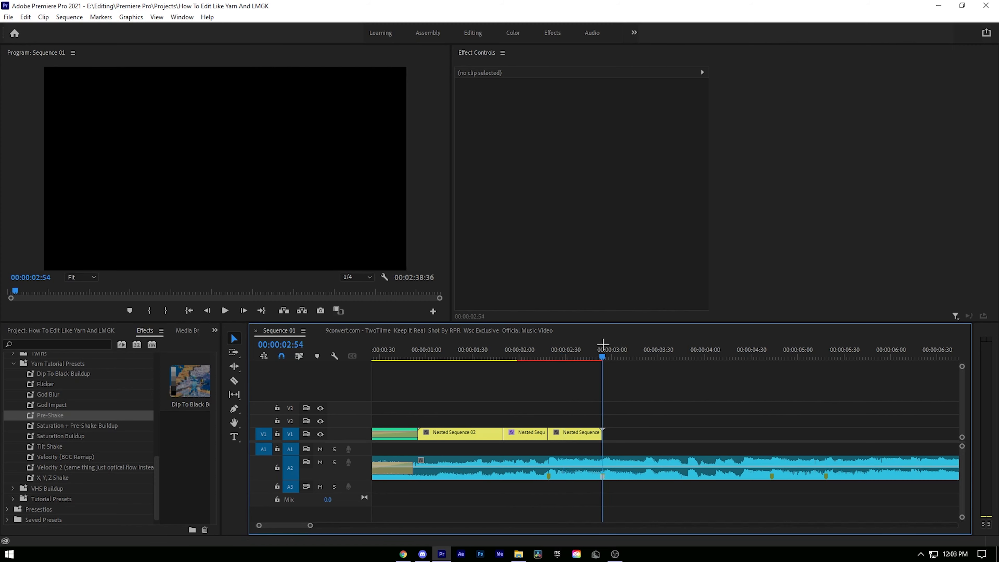
click(49, 330)
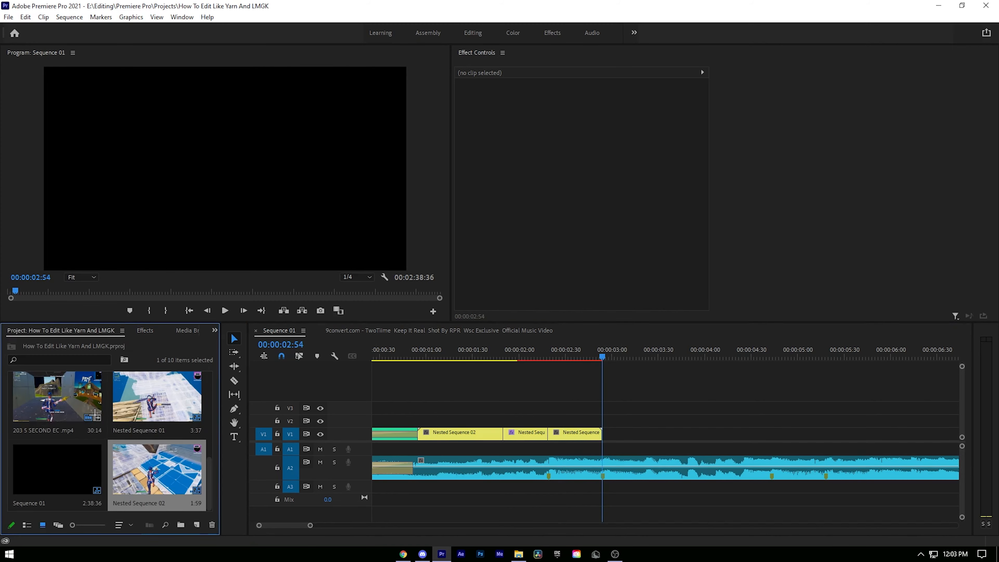
scroll(166, 459, down, 5)
scroll(133, 449, up, 5)
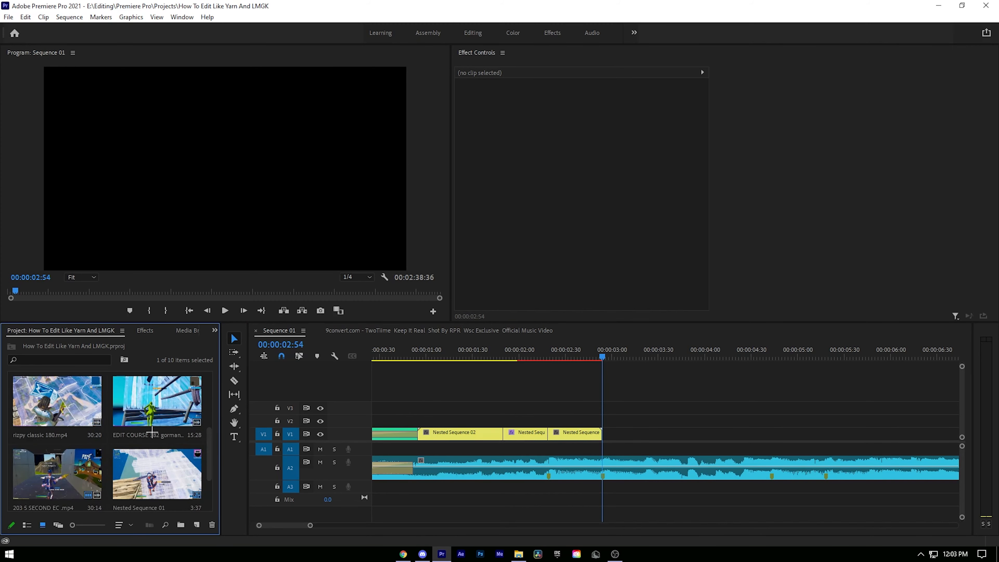
drag(52, 392, 618, 440)
drag(765, 349, 769, 350)
- Delete the game audio of rizpy classic 180.mp4 from track A1, keeping its video
key(minus)
key(minus)
key(minus)
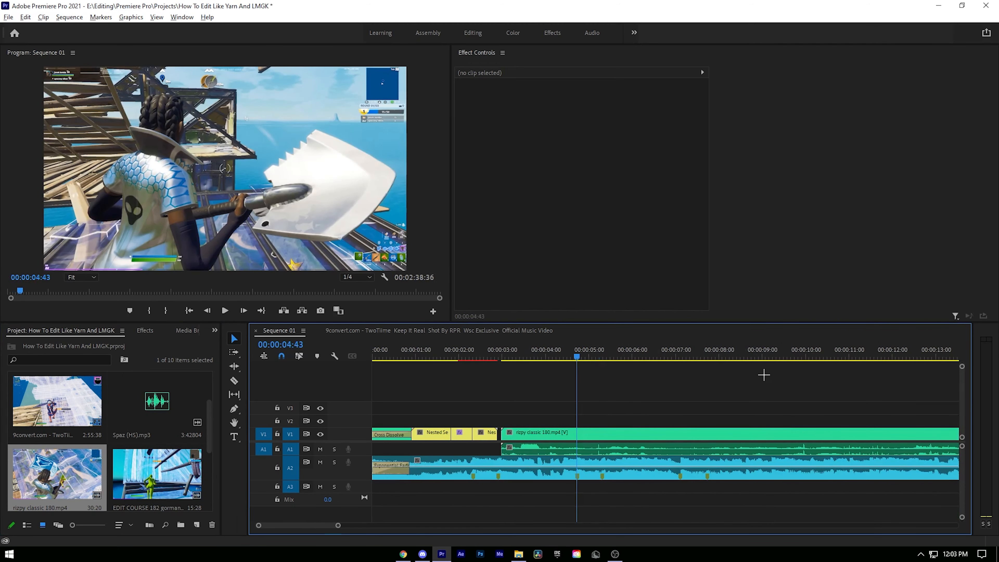
click(685, 461)
click(686, 449)
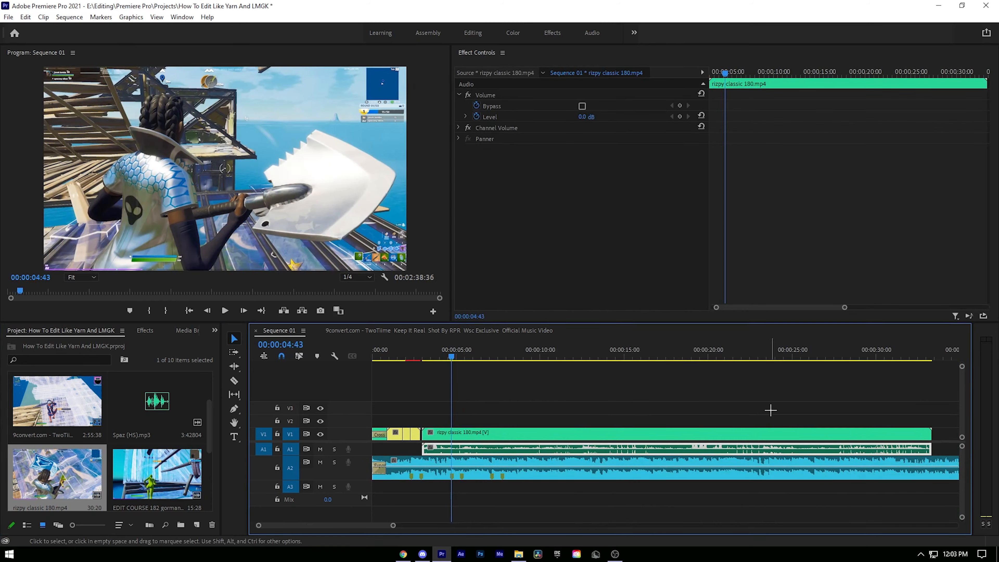
key(Delete)
- Sync the shot near 00:00:31:51 of the rizpy classic clip to the music marker at 00:00:04:43, trimming the clip around it
drag(845, 350, 909, 329)
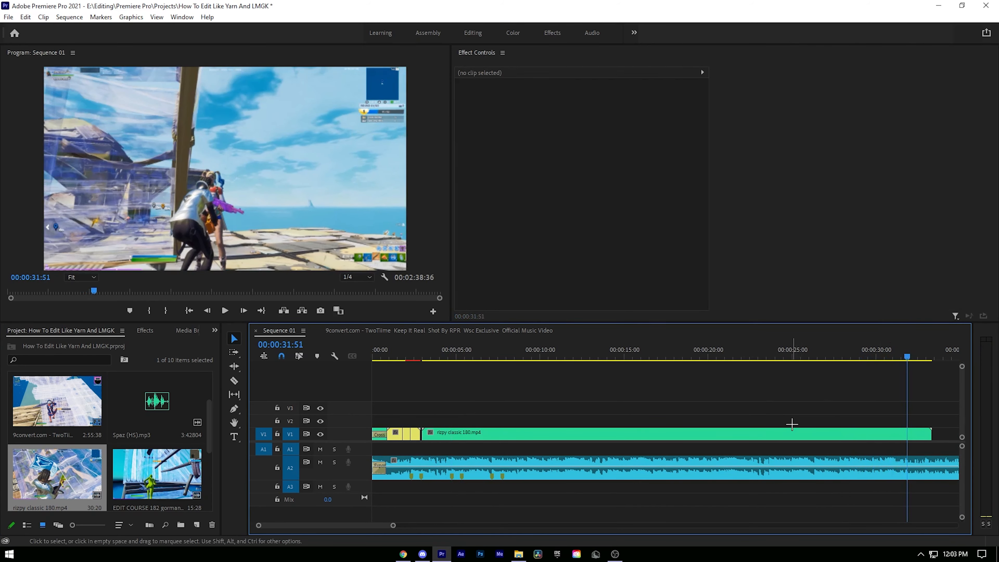
key(Right)
key(Right)
key(Right)
key(Right)
key(Right)
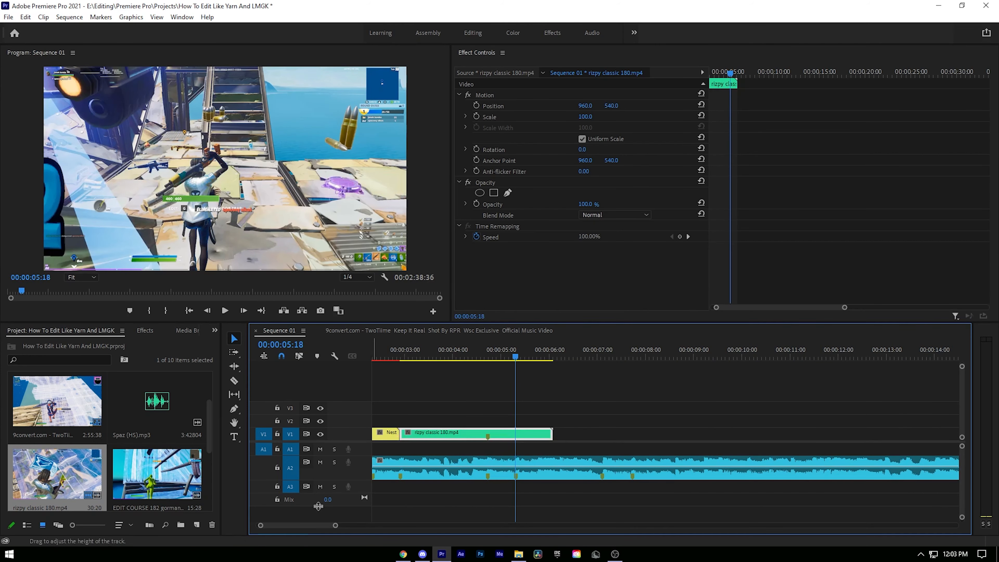
- Preview the sequence from 00:00:01:31 and the synced rizpy classic clip again from 00:00:04:02
scroll(307, 526, up, 3)
click(445, 353)
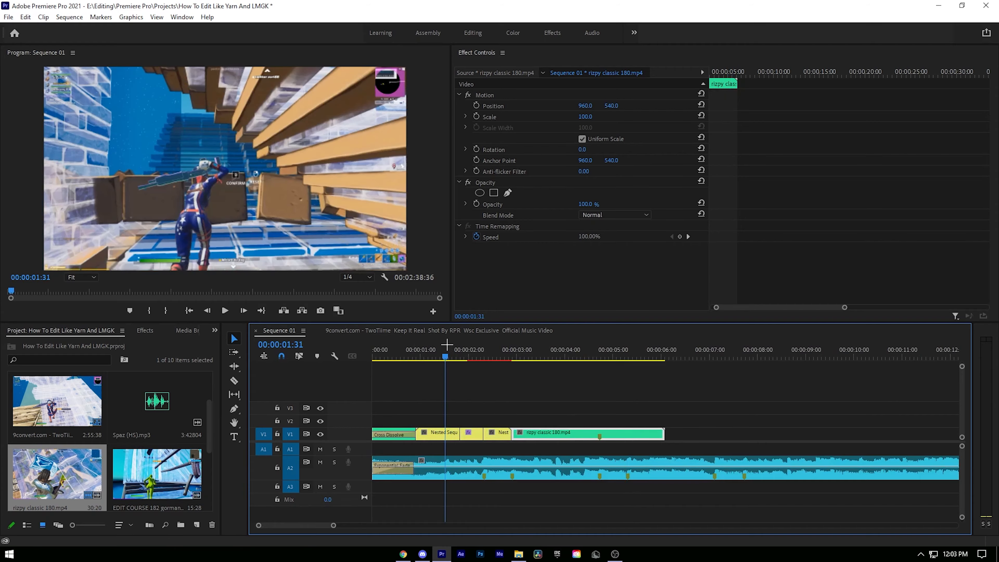
click(494, 379)
key(space)
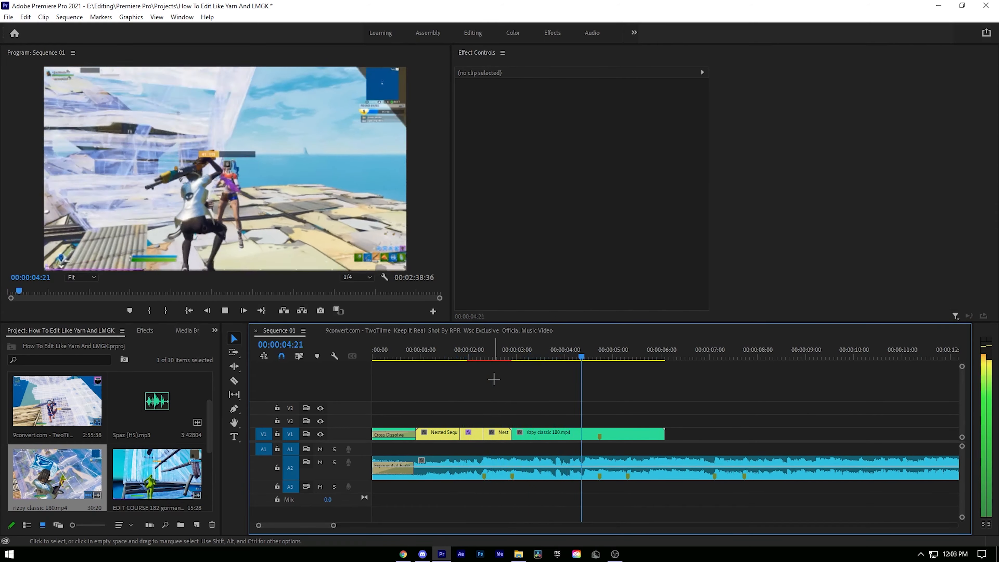
key(space)
click(568, 350)
click(623, 436)
scroll(623, 437, up, 3)
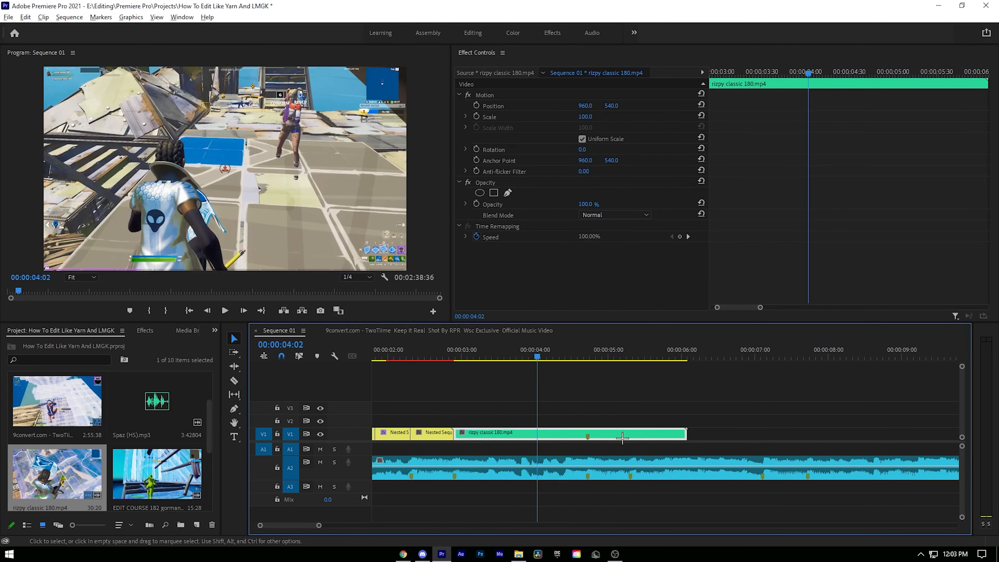
key(space)
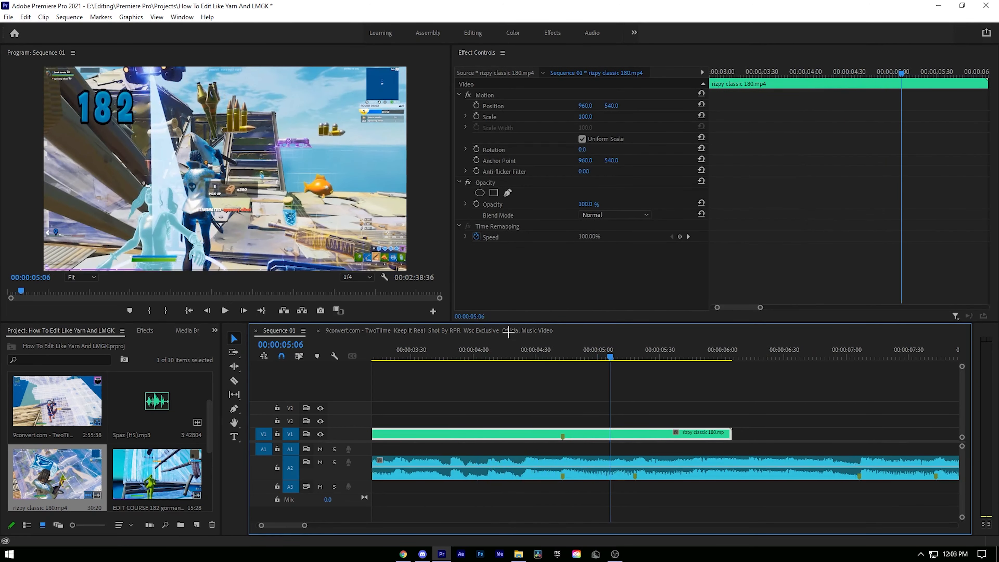
- Split the rizpy classic 180.mp4 clip on V1 at 00:00:04:23, 20 frames before the music marker at 00:00:04:43
click(482, 350)
click(528, 402)
click(521, 429)
click(144, 330)
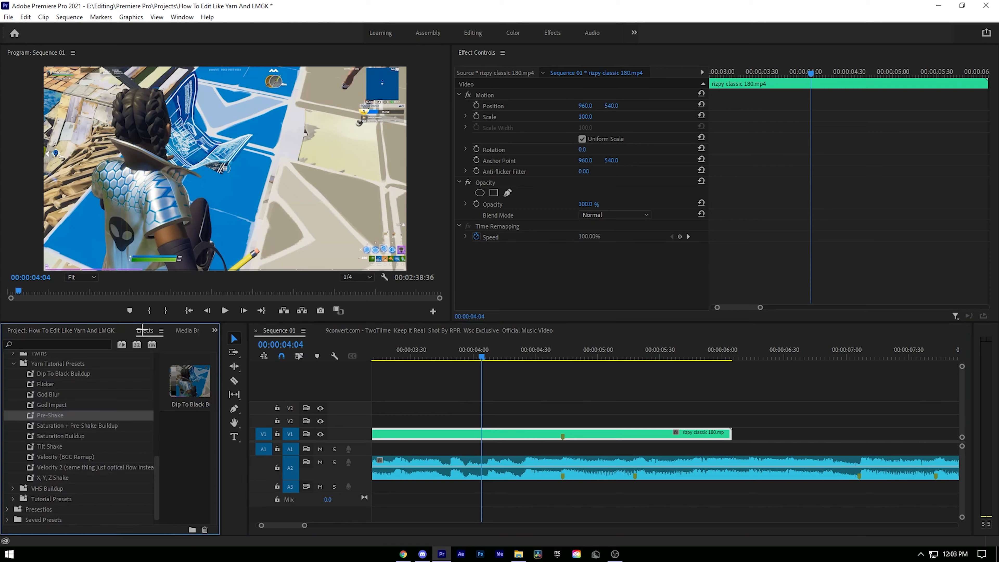
click(561, 351)
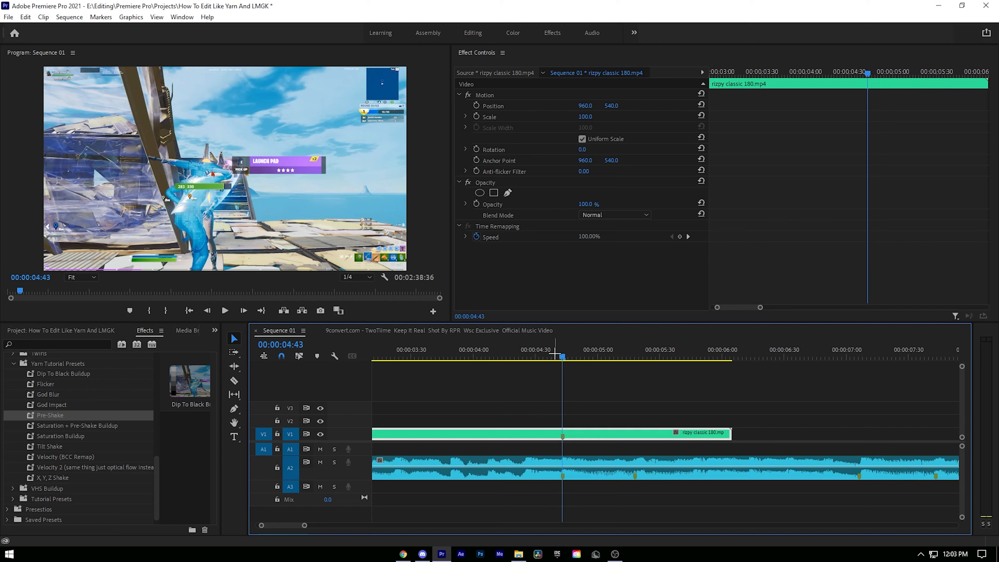
key(Left)
key(Left)
key(Left)
key(Left)
key(Left)
key(shift+Left)
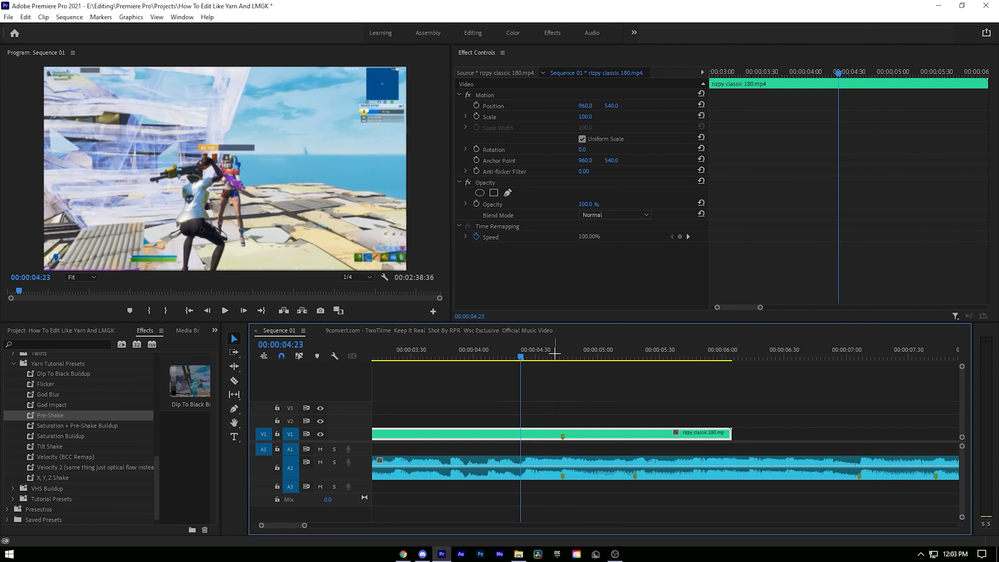
key(c)
click(520, 434)
key(v)
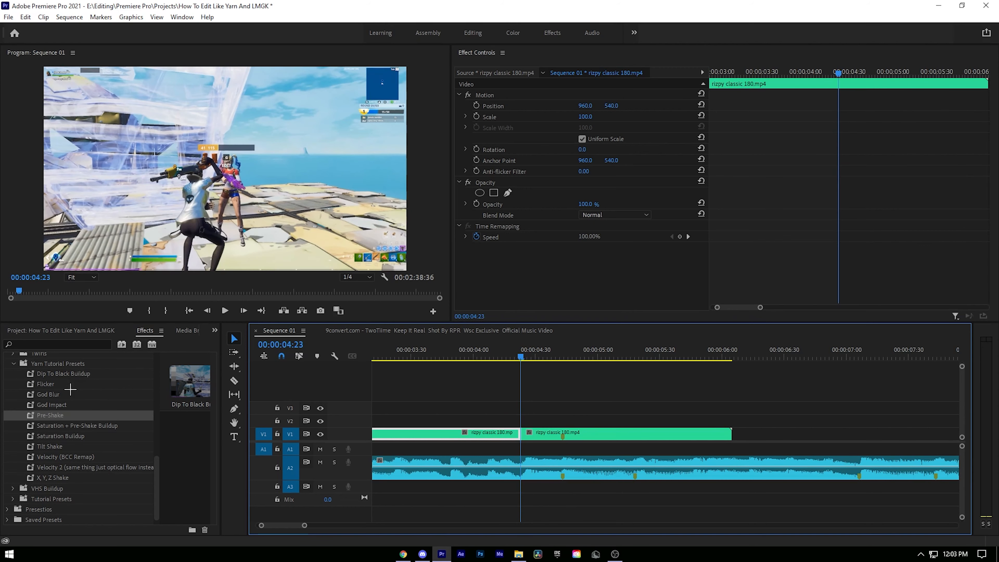
- Apply the Velocity (BCC Remap) preset to the rizpy classic segment after the cut and preview the lead-in
click(66, 457)
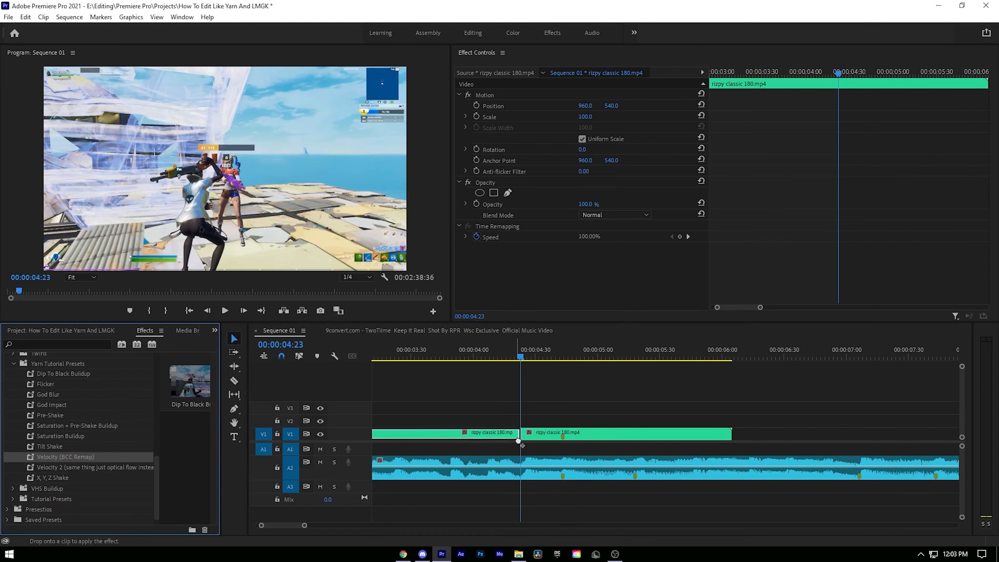
drag(519, 440, 531, 435)
click(427, 350)
key(space)
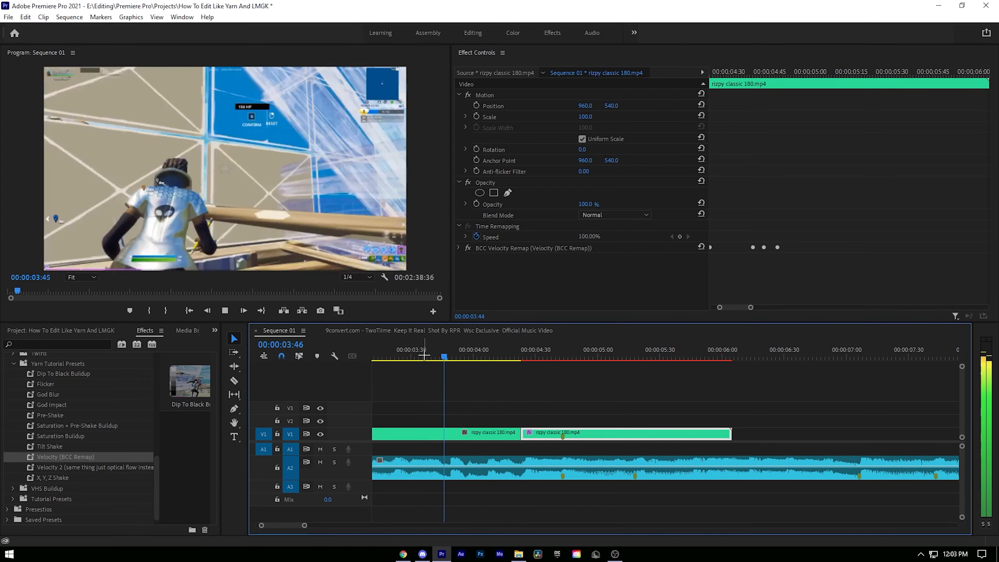
click(480, 358)
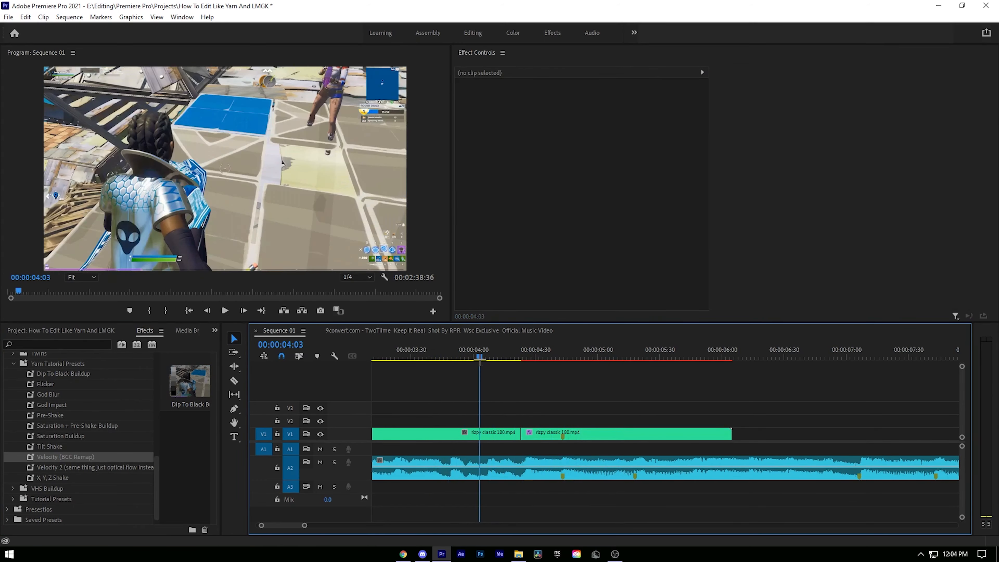
key(space)
- Split the velocity-remapped rizpy classic segment at the music marker at 00:00:04:43
click(563, 436)
click(522, 350)
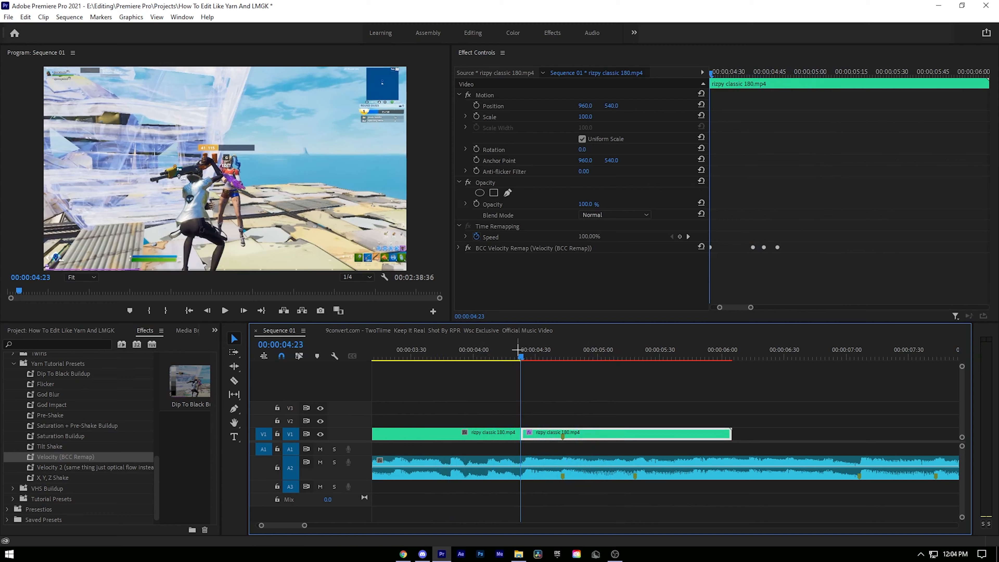
click(608, 449)
click(619, 437)
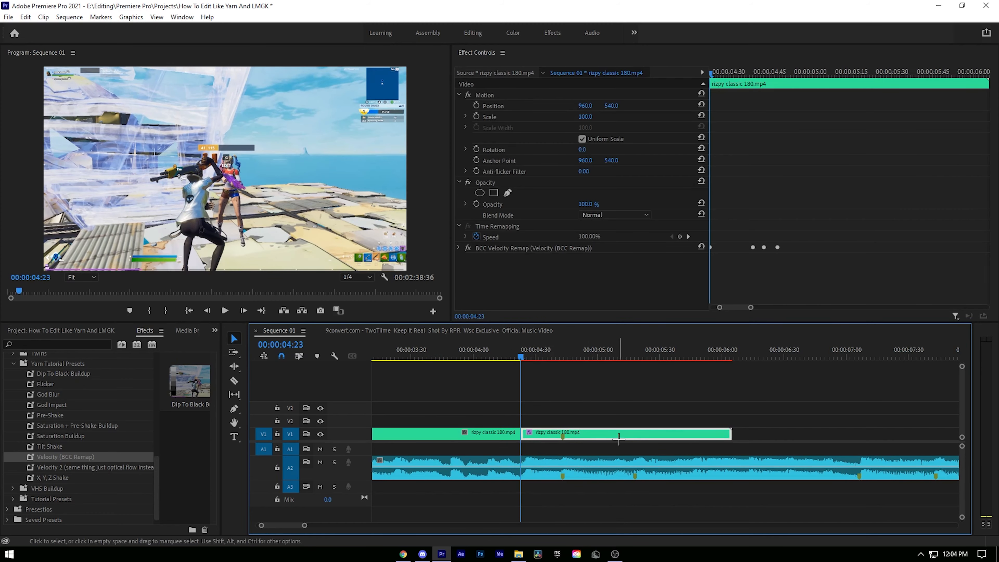
key(c)
click(563, 434)
key(v)
click(511, 351)
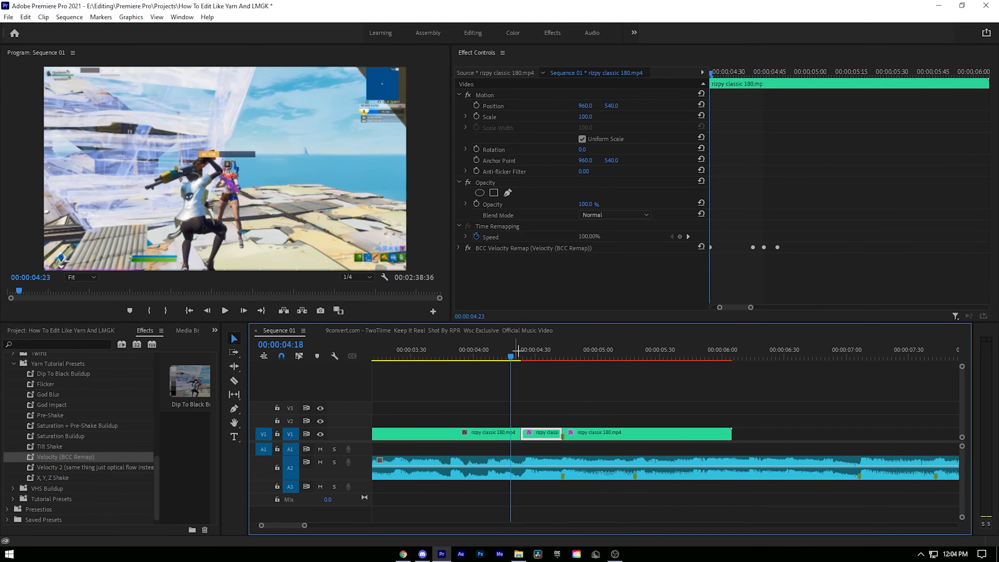
- Select the rizpy classic segment after the marker cut and place the playhead at its start, 00:00:04:43
click(590, 434)
click(564, 352)
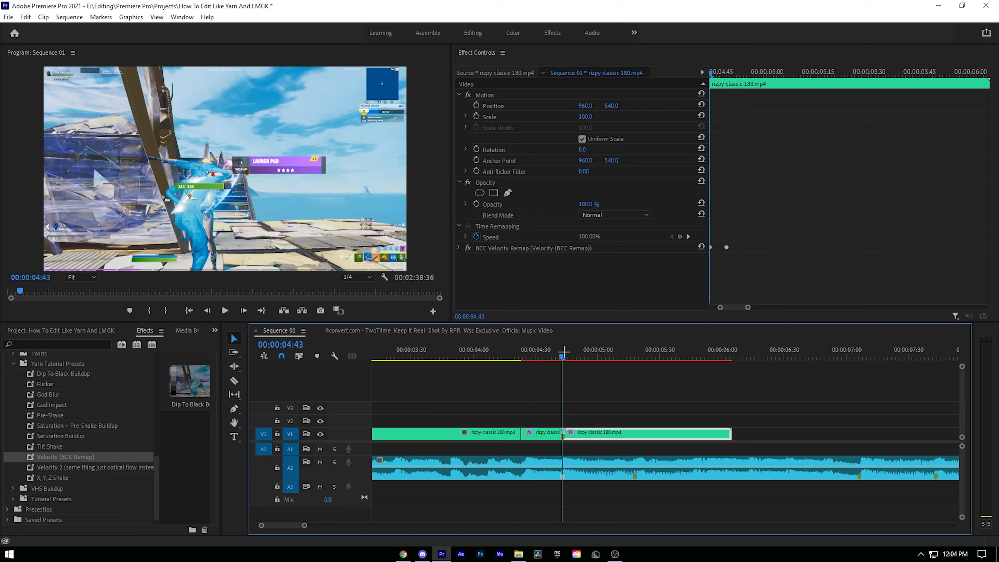
click(75, 398)
click(46, 478)
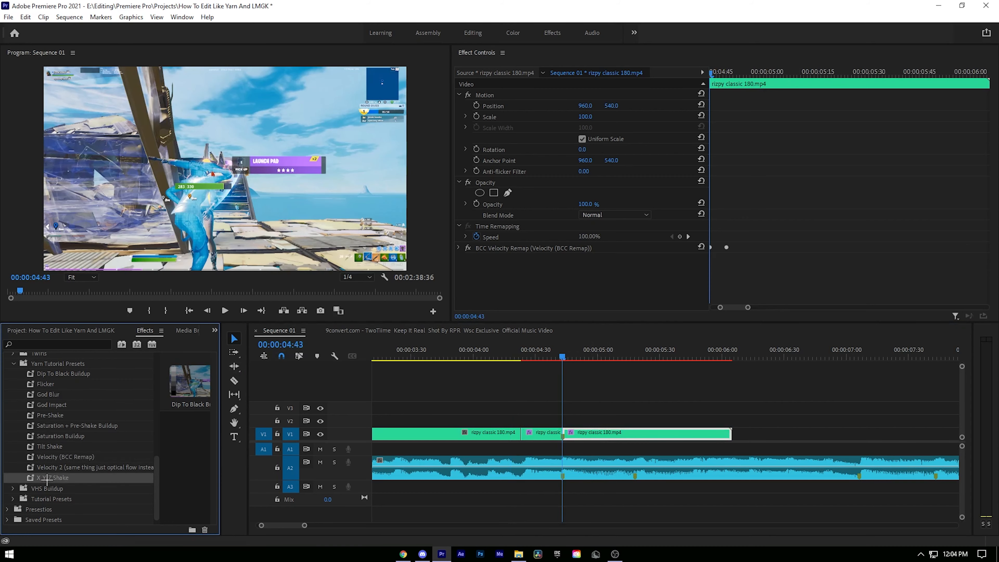
click(98, 384)
- Open Nested Sequence 02 and copy the first S_Shake (God Impact) effect from its last 203 5 SECOND EC clip
scroll(480, 472, down, 2)
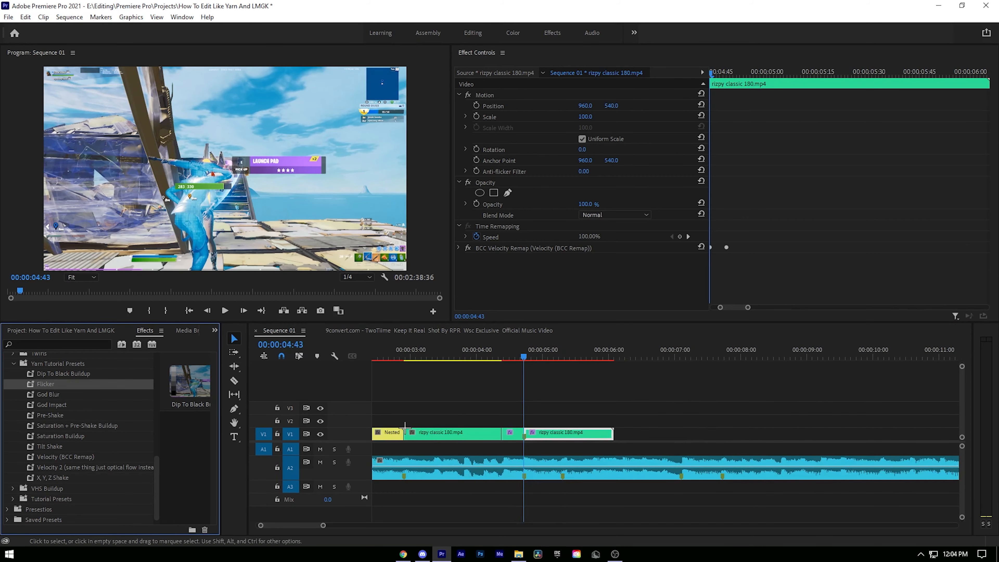
click(392, 432)
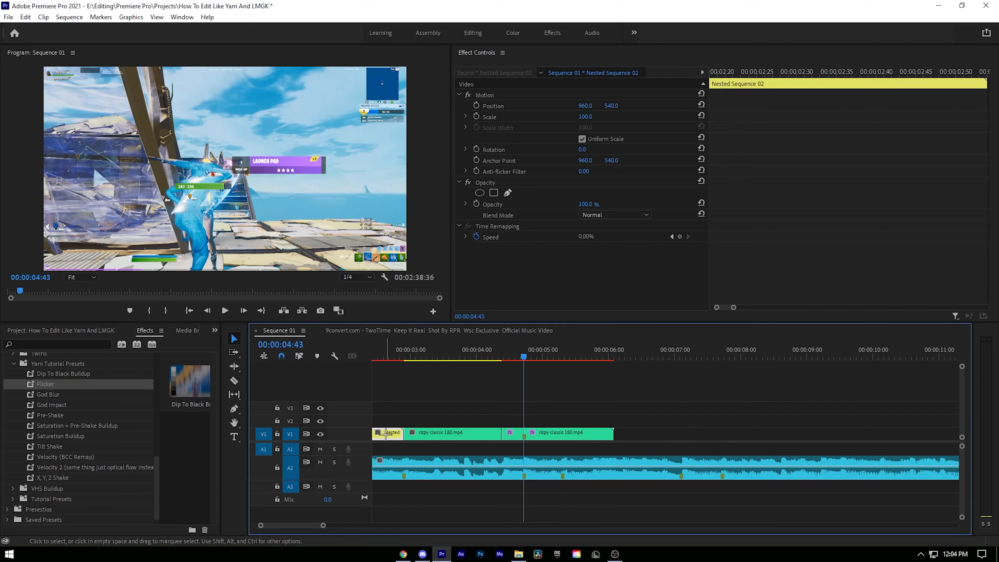
double_click(385, 434)
click(513, 433)
scroll(507, 244, down, 2)
click(503, 239)
right_click(515, 234)
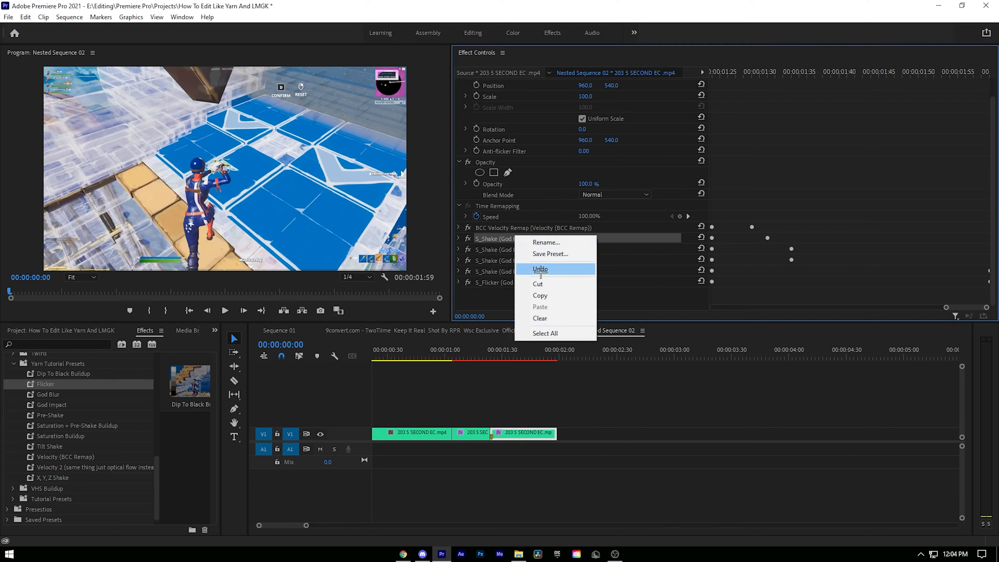
click(534, 295)
- Paste the copied S_Shake (God Impact) effect onto the last rizpy classic segment in Sequence 01
click(287, 330)
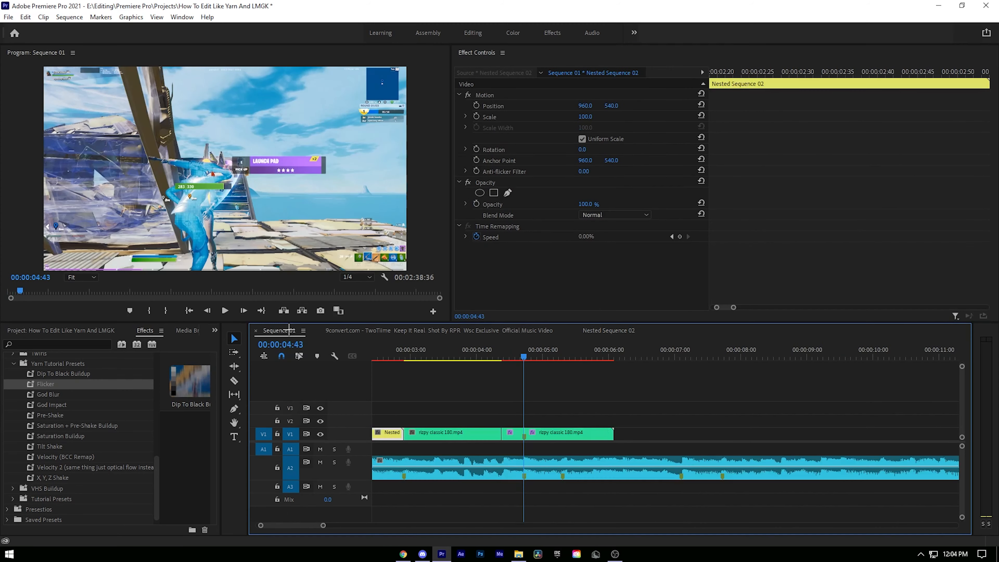
click(541, 432)
right_click(517, 285)
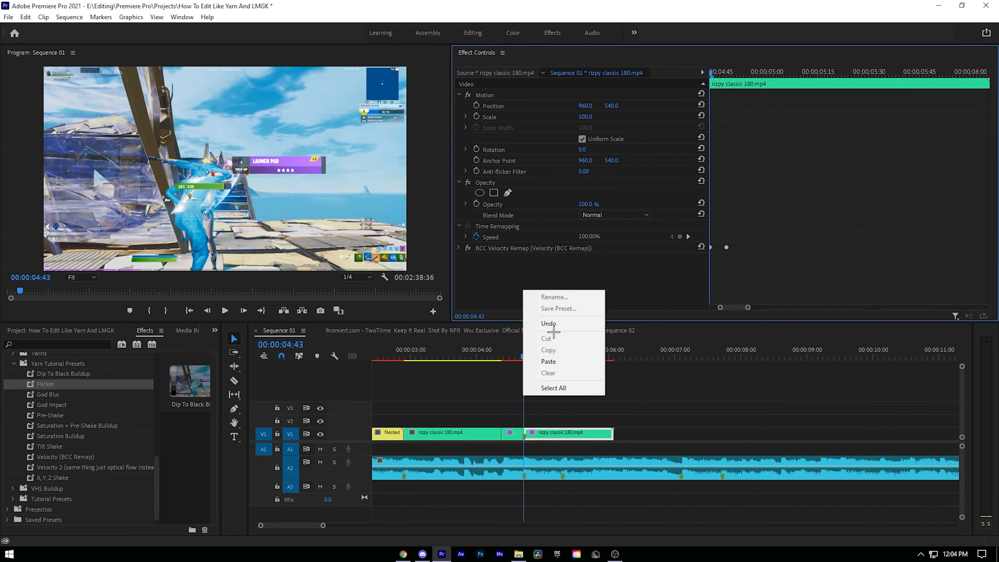
click(539, 363)
- Preview the impact shake on the rizpy classic clip from about 00:00:03:53, and return to 00:00:04:43
click(468, 350)
key(space)
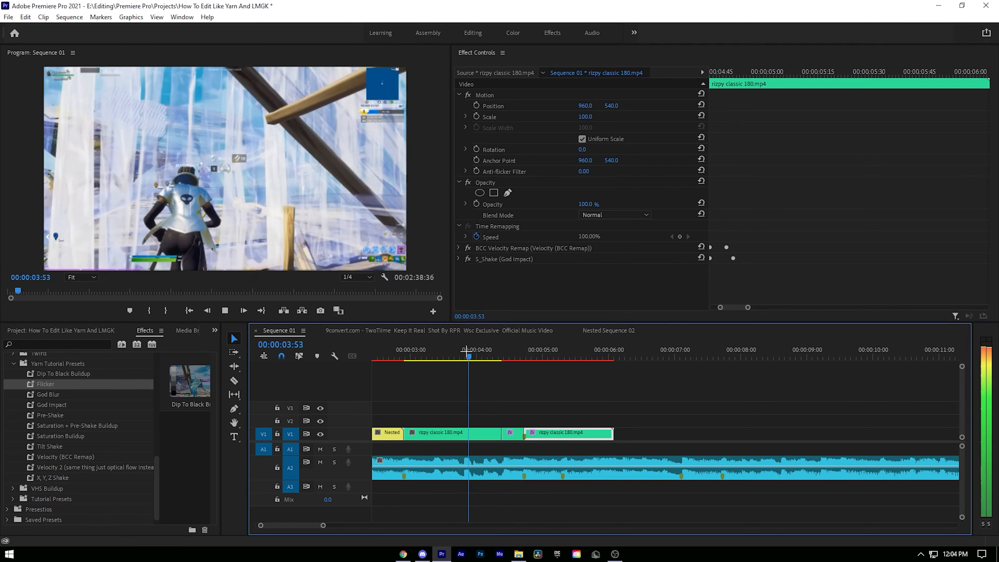
key(space)
key(=)
click(494, 365)
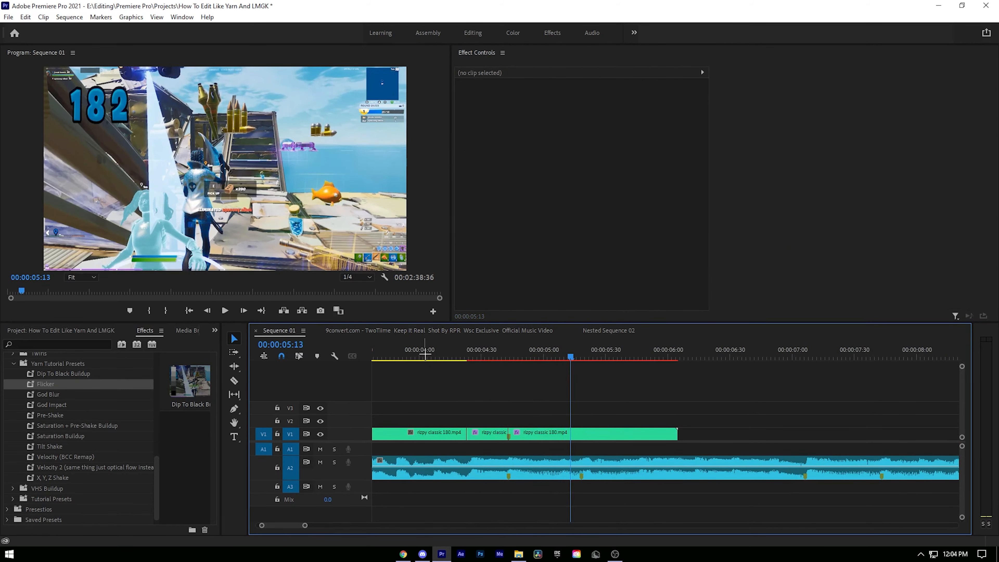
click(425, 354)
click(515, 433)
key(space)
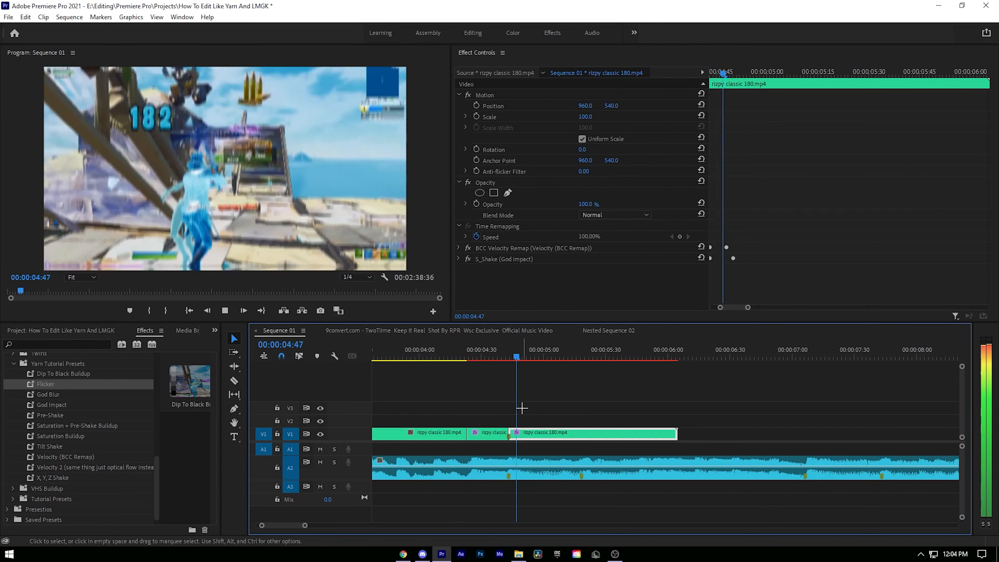
click(509, 351)
key(ctrl+s)
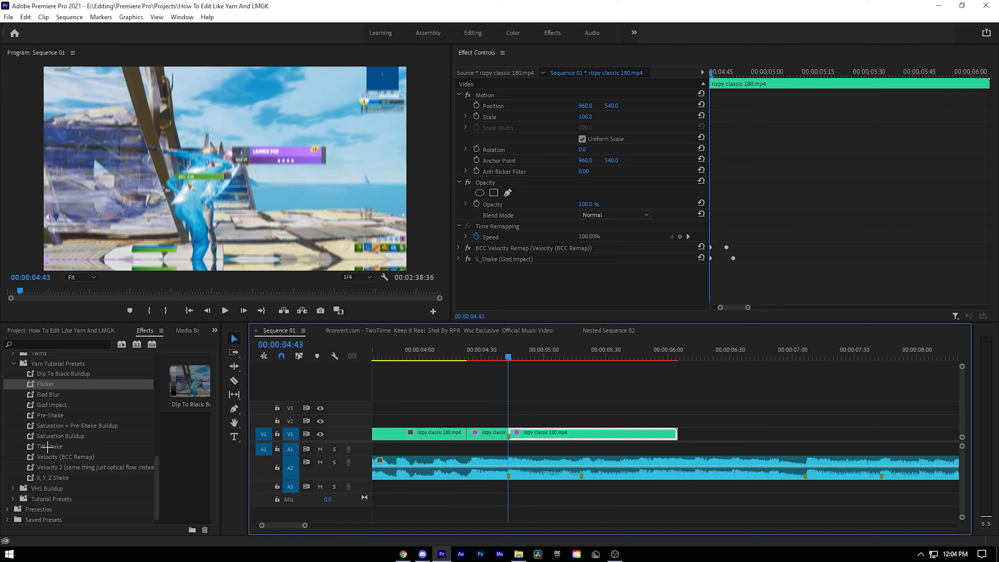
- Apply the Tilt Shake preset to the last rizpy classic segment and move its final Amplitude keyframe to 00:00:05:18
drag(48, 446, 58, 450)
drag(551, 436, 554, 437)
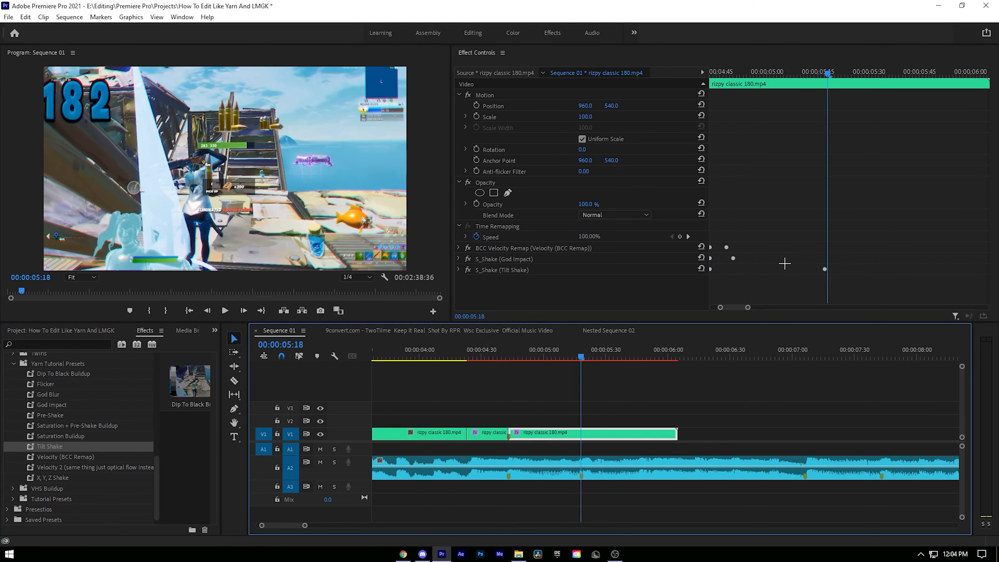
click(459, 270)
scroll(647, 231, down, 4)
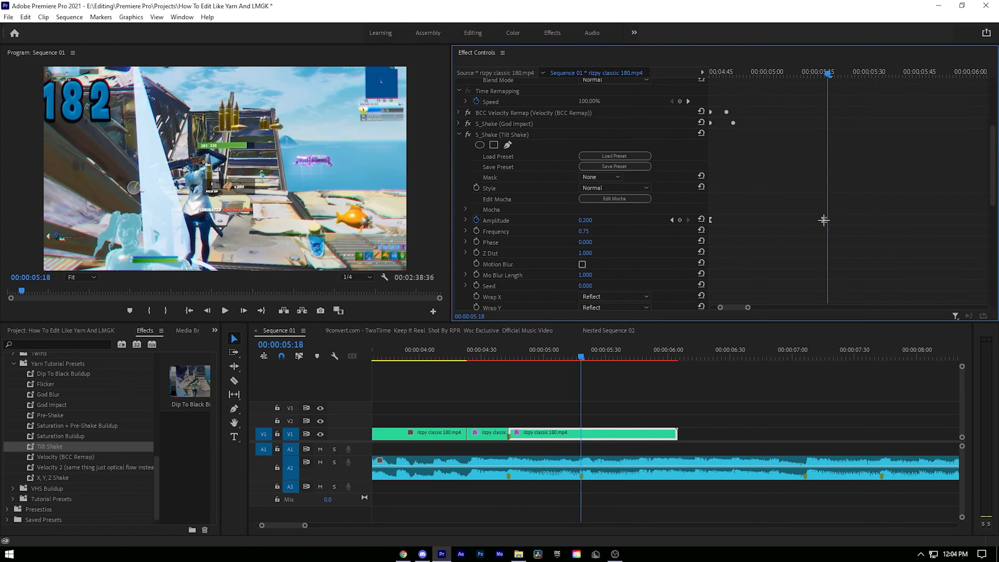
drag(824, 221, 828, 220)
click(460, 134)
- Split the last rizpy classic segment at 00:00:05:18 and delete the remainder after the cut
key(c)
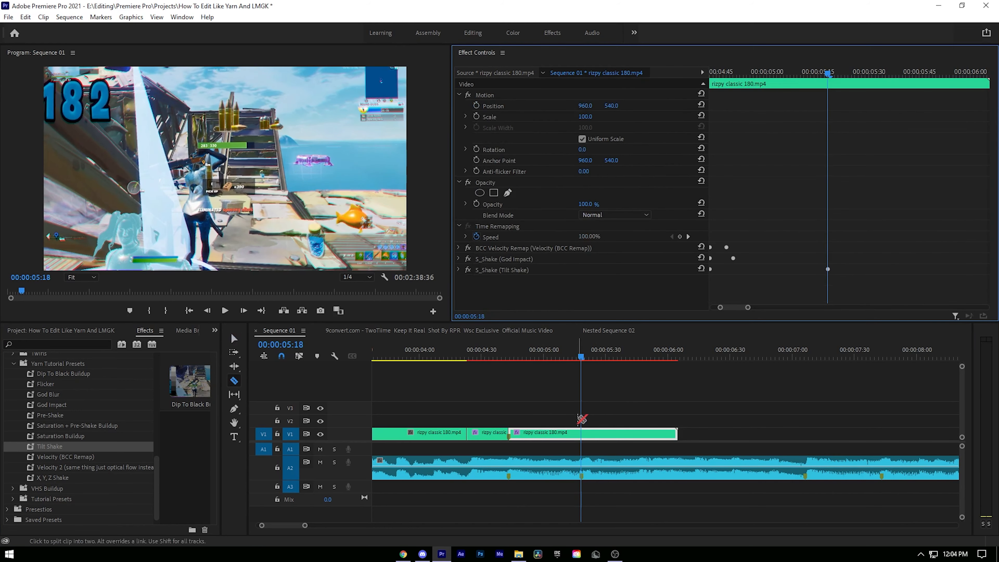
click(583, 433)
key(v)
click(598, 433)
key(Delete)
- Preview the rizpy classic clip with its velocity, impact and tilt shakes from just before 00:00:04:00
click(412, 344)
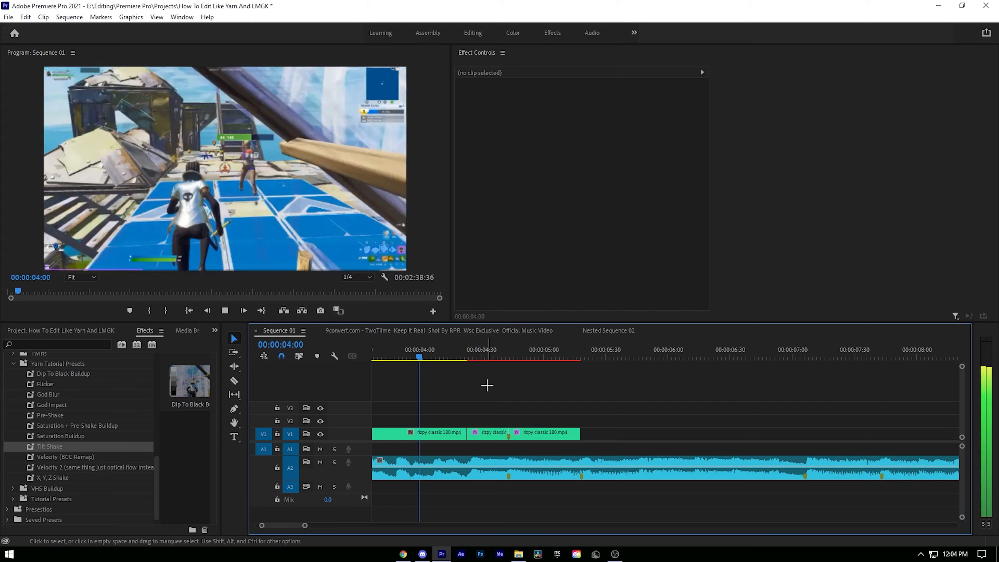
key(space)
click(442, 353)
key(space)
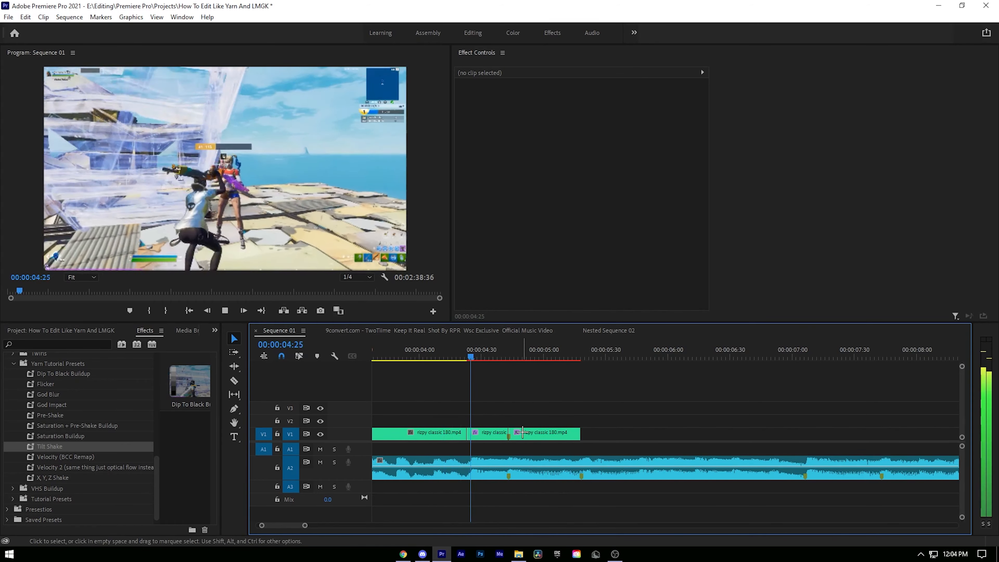
- Find the Brightness & Contrast effect and apply it to the rizpy classic segment starting at 00:00:04:43
click(523, 434)
click(507, 353)
click(62, 344)
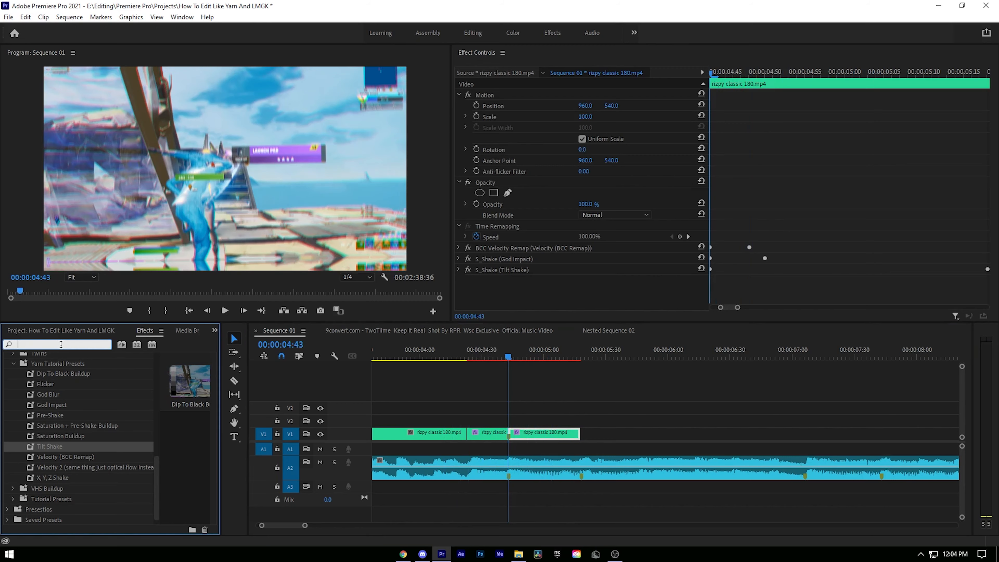
text(brightn)
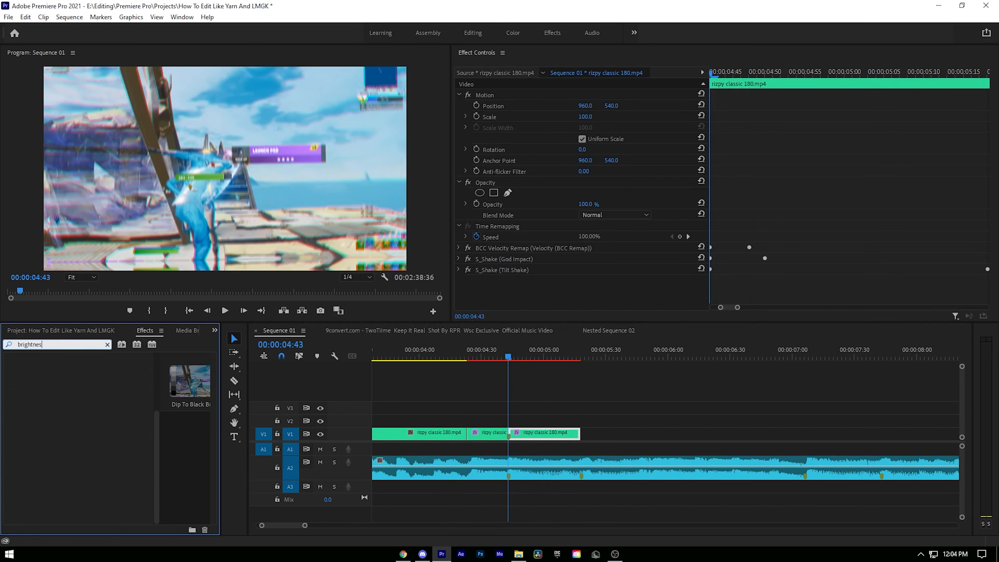
text(es)
drag(69, 415, 71, 417)
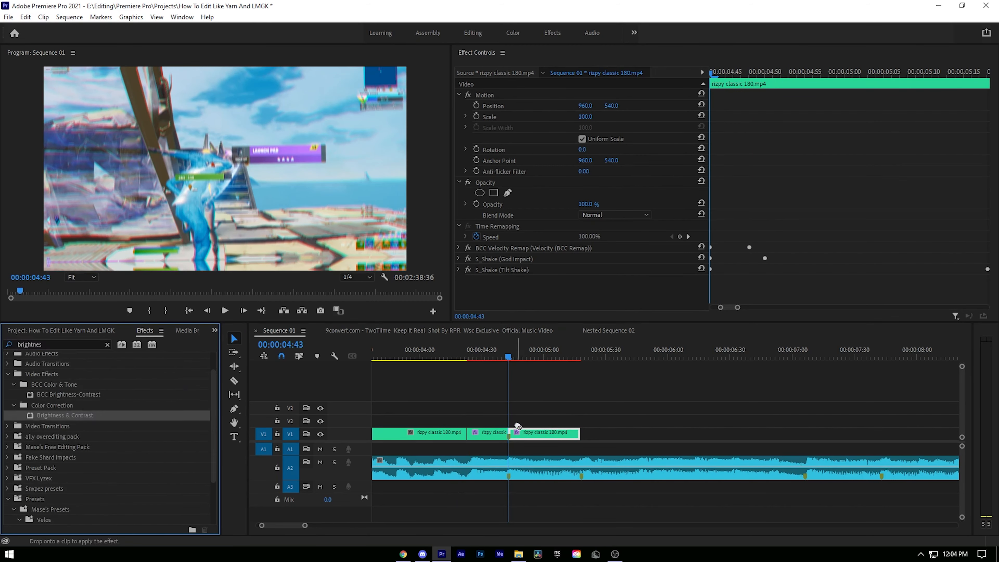
drag(535, 436, 535, 436)
- Keyframe the segment's Brightness from 15 at 00:00:04:43 to 0 at 00:00:05:18
click(579, 266)
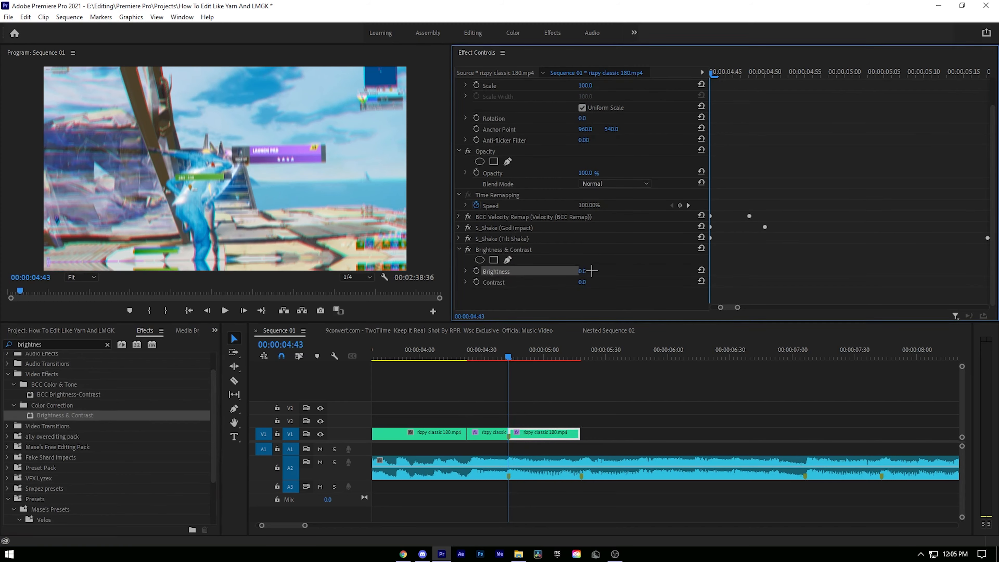
drag(582, 271, 592, 271)
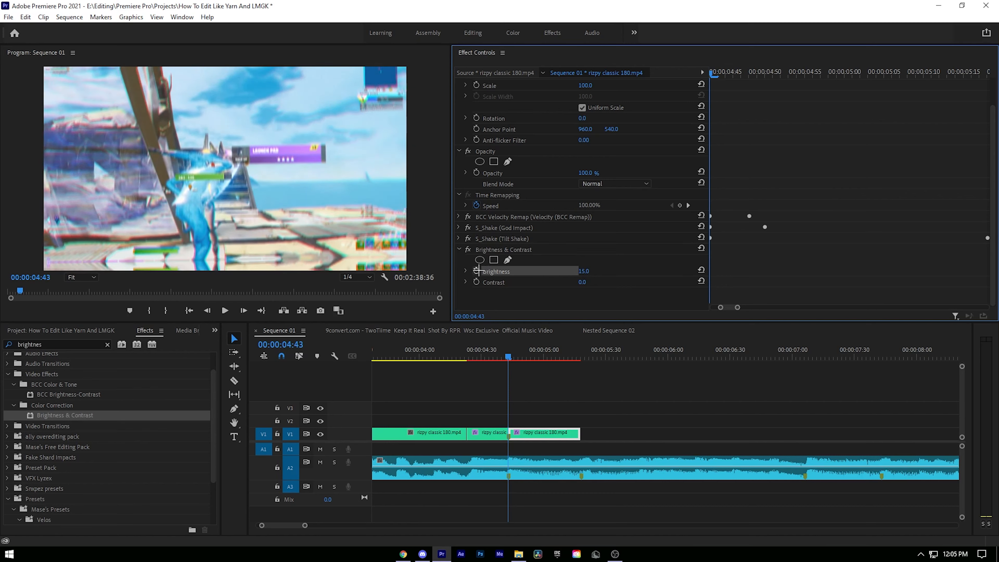
click(576, 352)
drag(584, 272, 579, 272)
key(Return)
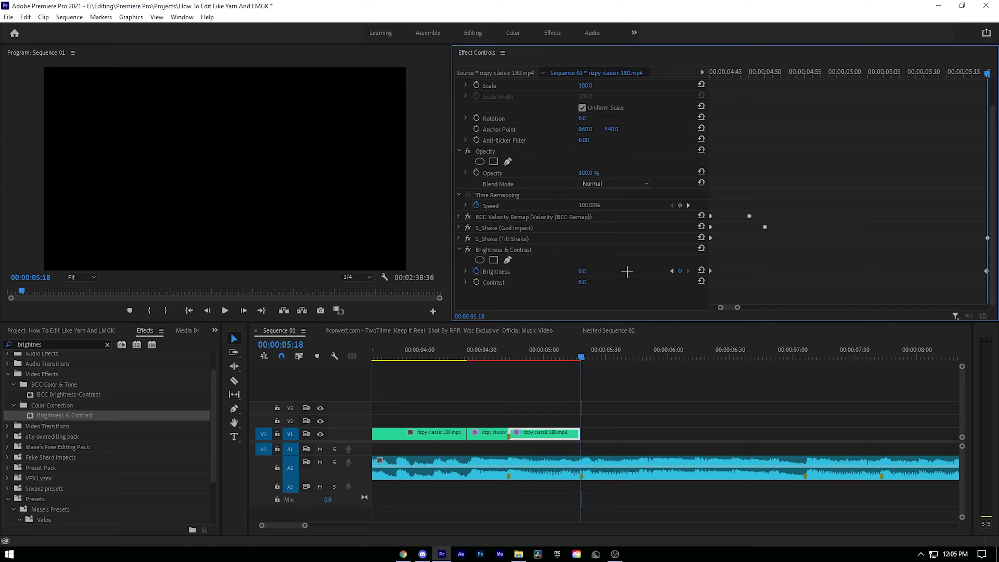
- Preview the brightness flash on the rizpy classic segment, starting shortly before the 00:00:04:23 cut
click(453, 359)
key(space)
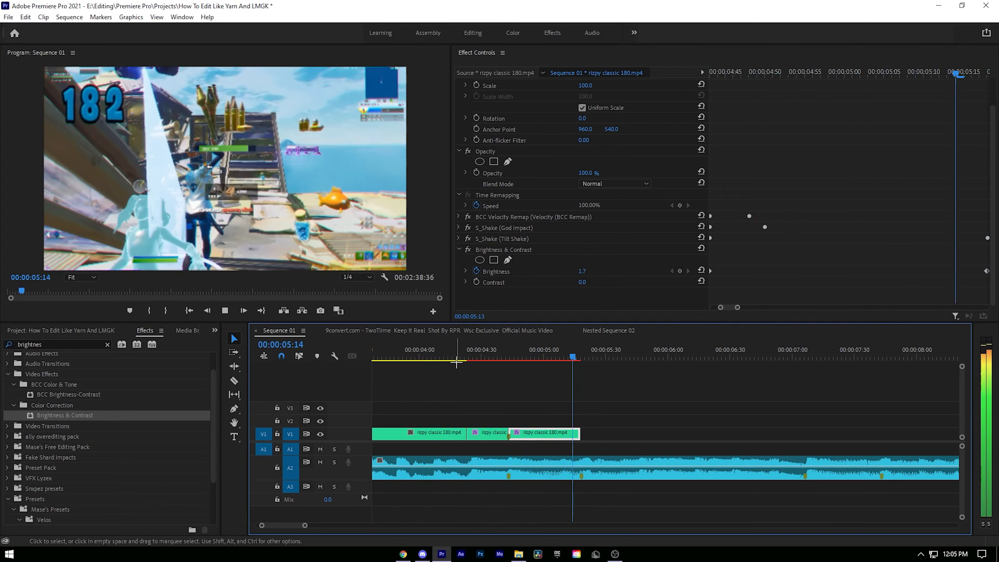
click(457, 356)
key(space)
key(space)
- Find the Gaussian Blur effect and apply it to the rizpy classic segment starting at 00:00:04:43
click(508, 356)
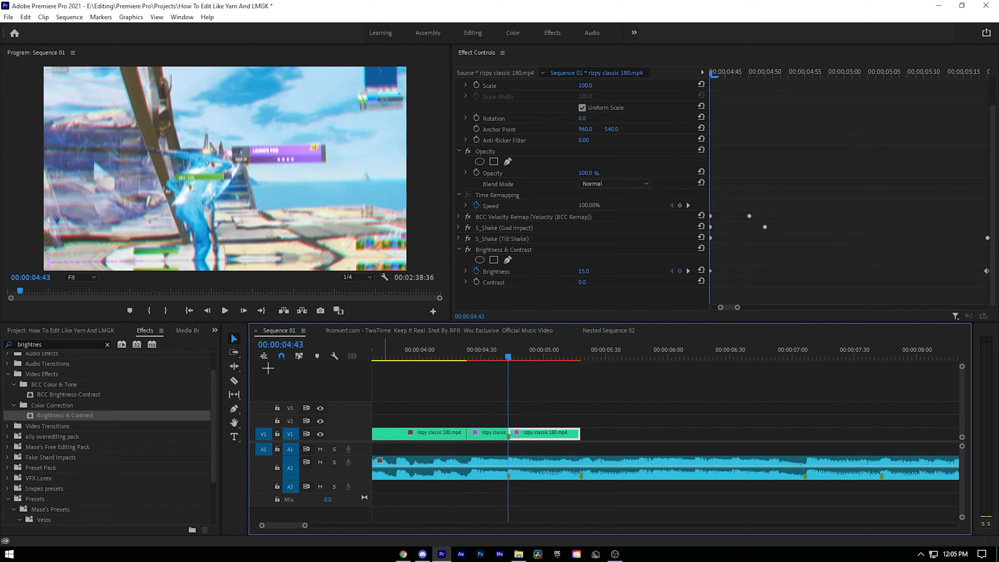
click(60, 343)
text(guasis)
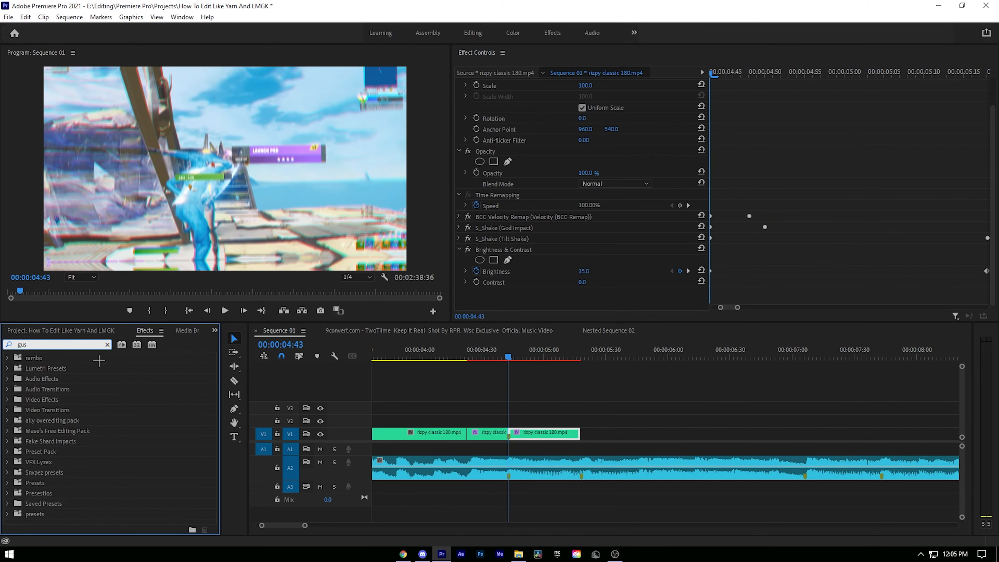
key(BackSpace)
key(BackSpace)
text(aus)
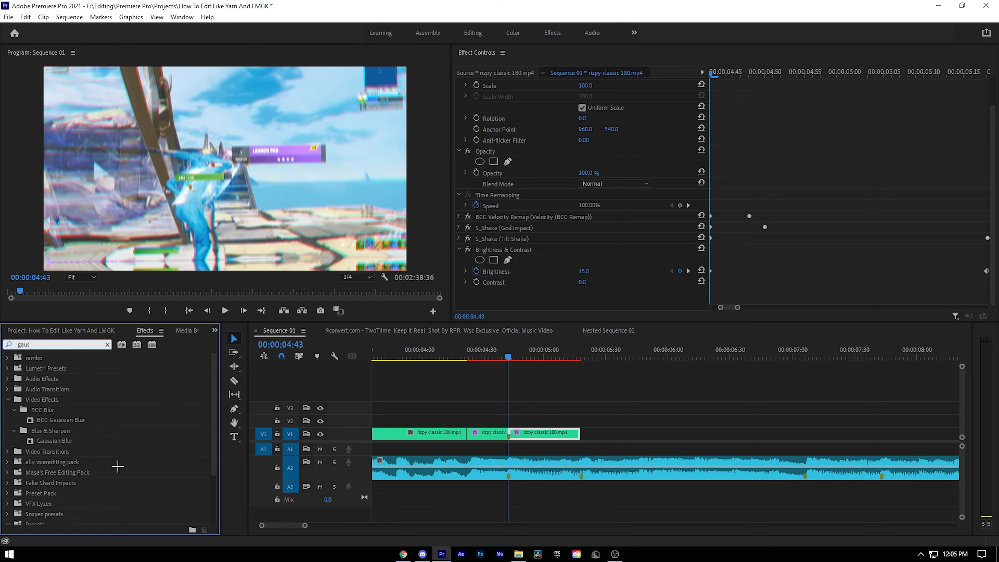
drag(72, 441, 473, 366)
drag(537, 434, 539, 434)
scroll(544, 252, down, 3)
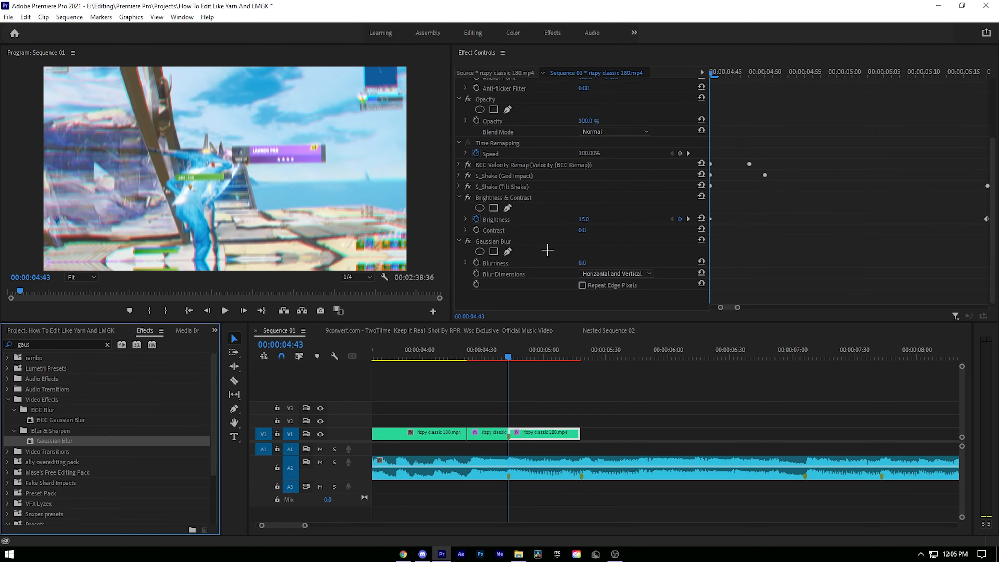
- Keyframe the Gaussian Blur's Blurriness at 21 at 00:00:04:43 and enable Repeat Edge Pixels
click(581, 257)
mouse_move(583, 260)
mouse_down()
mouse_move(622, 260)
mouse_move(592, 261)
mouse_up()
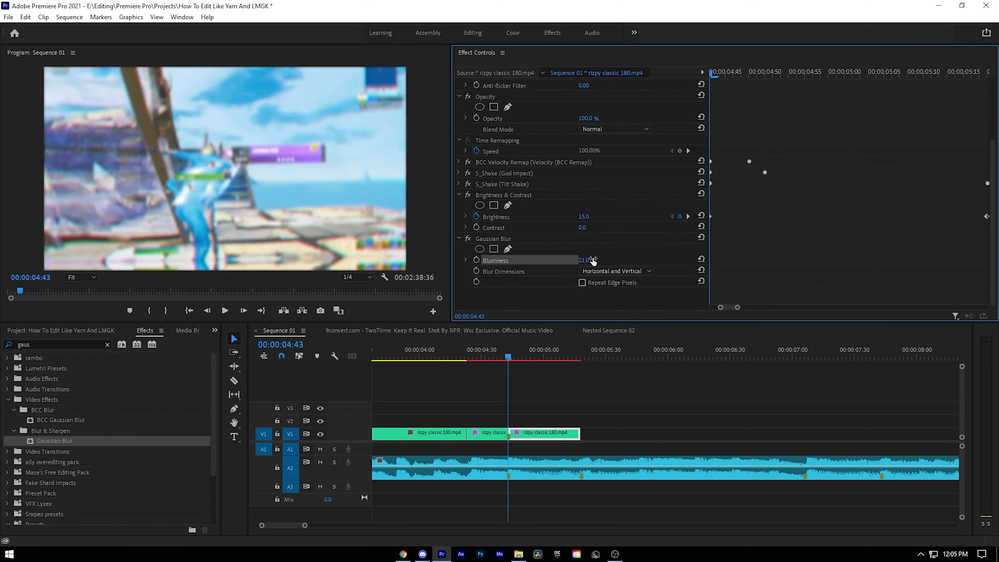
click(582, 282)
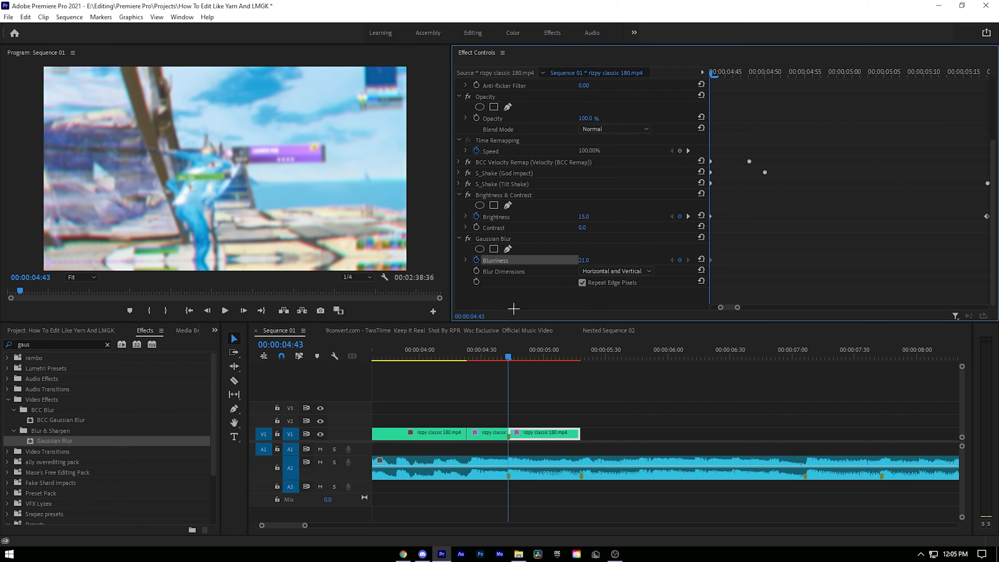
key(space)
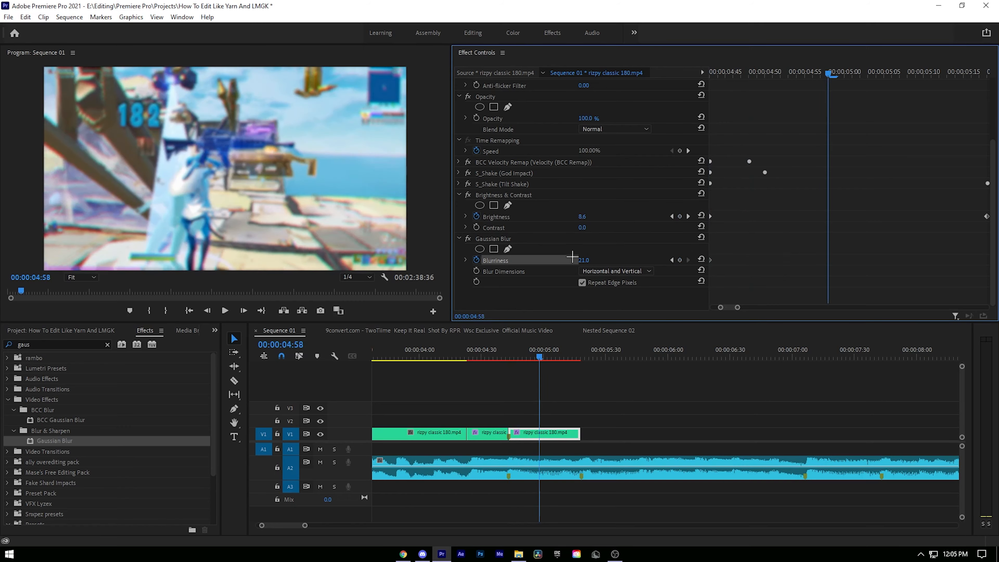
- Preview the blur on the rizpy classic segment from shortly before the 00:00:04:23 cut and review the segment's effects
click(432, 356)
click(462, 380)
key(space)
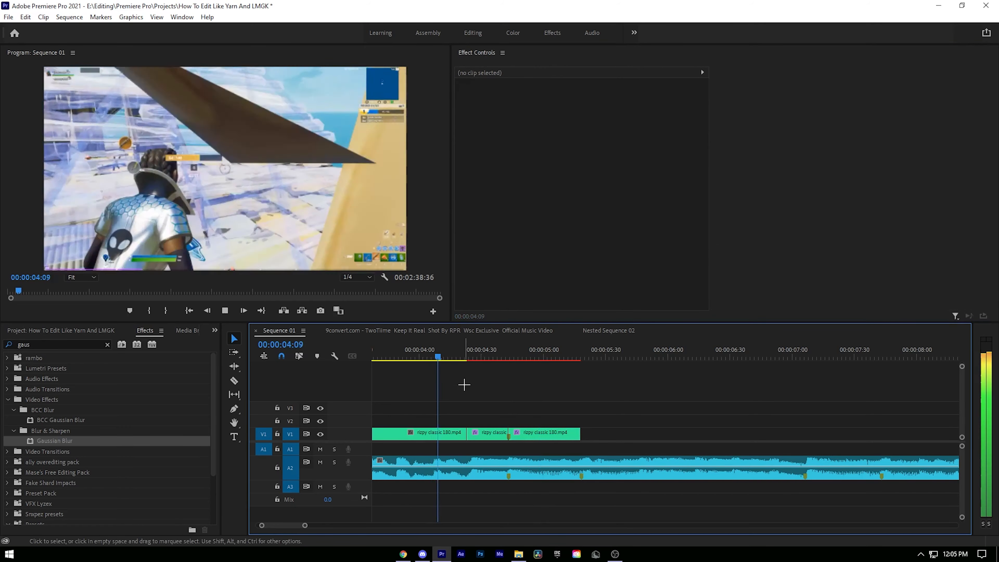
click(526, 432)
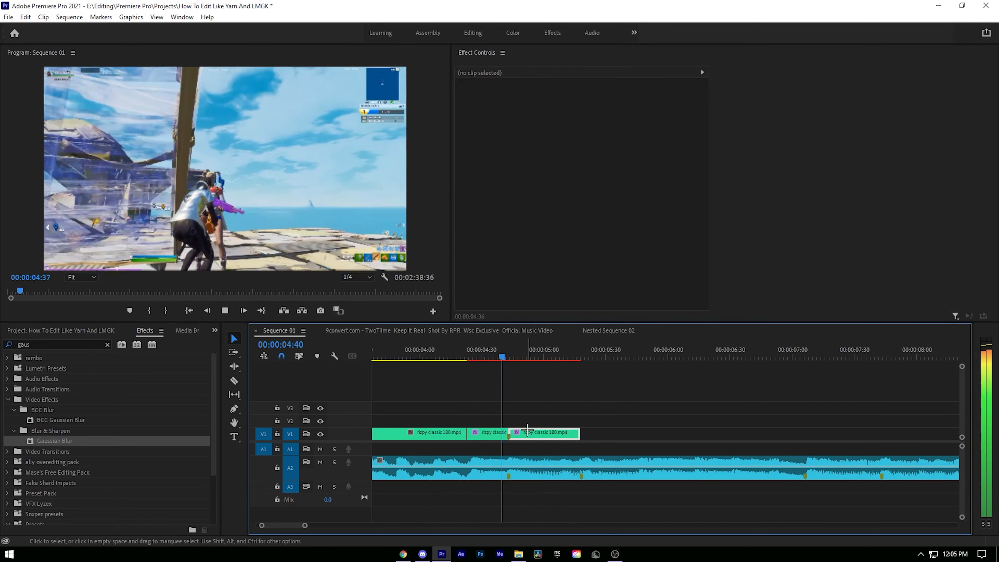
key(space)
key(Up)
click(459, 281)
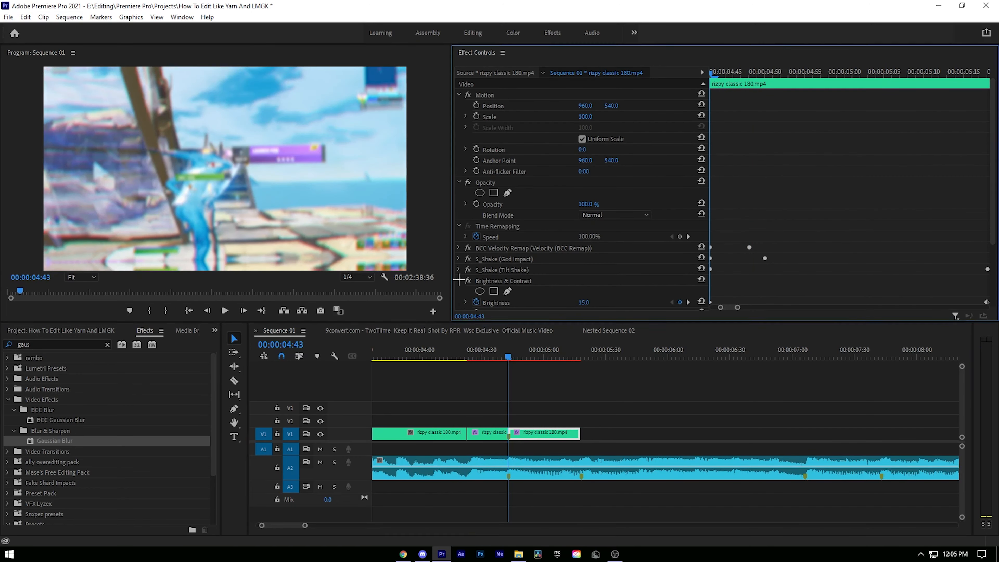
scroll(459, 281, down, 3)
- Select the rizpy classic segment starting at 00:00:04:23 and play it from 00:00:04:25
key(Up)
click(497, 432)
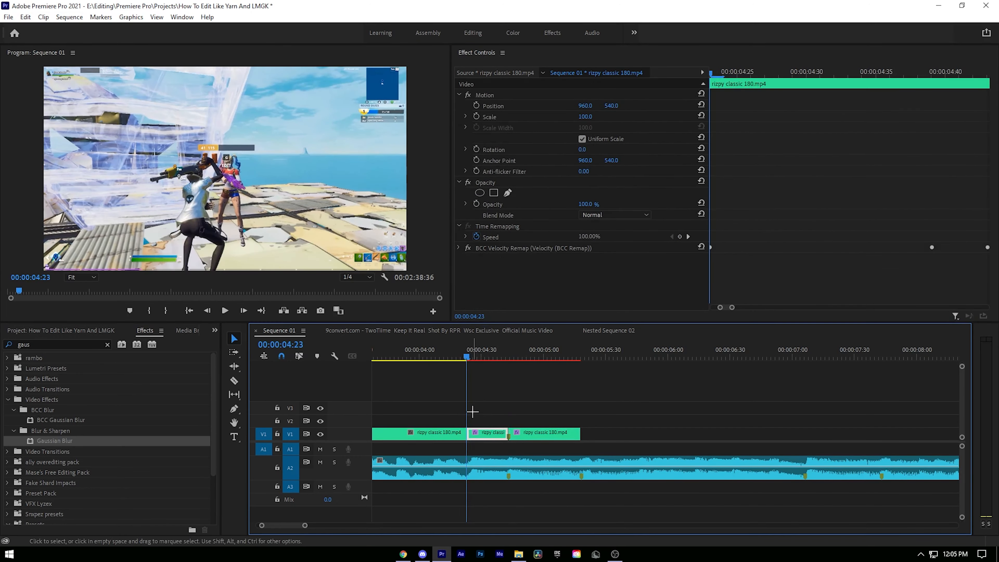
scroll(473, 411, up, 5)
click(484, 359)
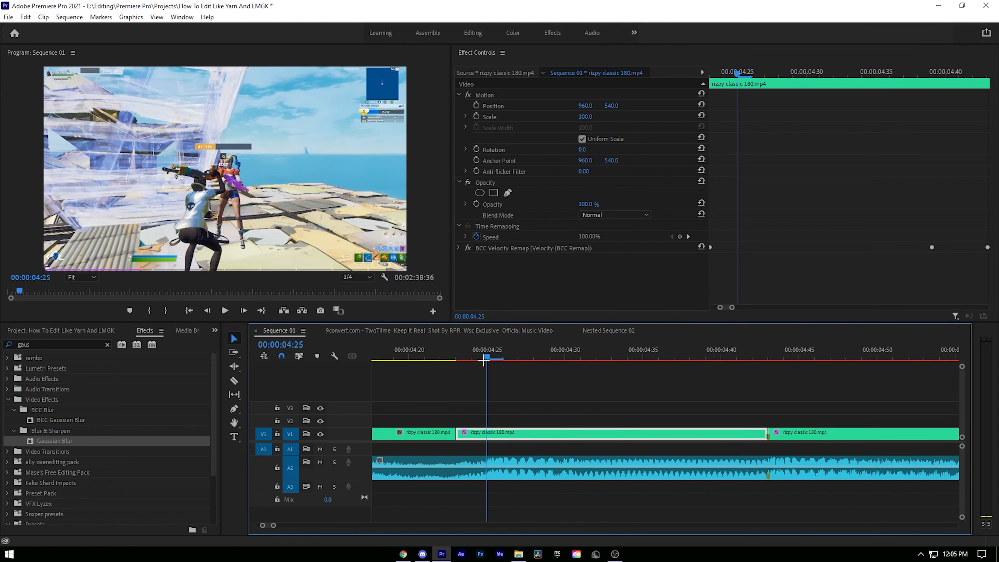
key(space)
click(486, 359)
- Apply the Dip To Black Buildup preset from Yarn Tutorial Presets to the segment starting at 00:00:04:23 and preview it
double_click(37, 344)
key(BackSpace)
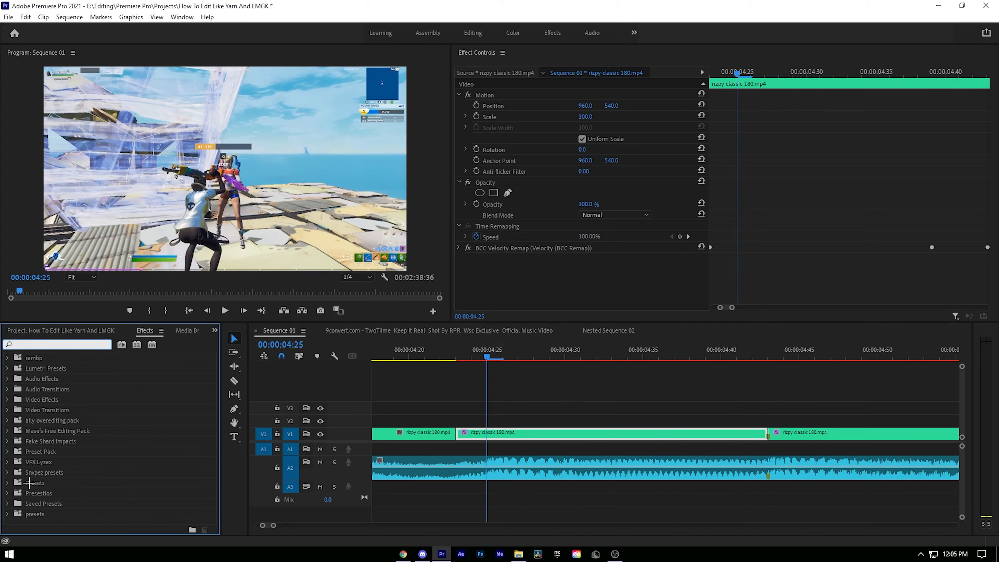
click(8, 482)
scroll(9, 483, down, 3)
click(13, 468)
scroll(39, 453, down, 1)
drag(49, 425, 508, 435)
scroll(527, 277, down, 3)
scroll(515, 386, down, 2)
click(426, 359)
key(space)
key(space)
- Shift the last two Exposure keyframes of the dip to black so that the final one falls at 00:00:04:43
scroll(497, 238, down, 2)
click(672, 254)
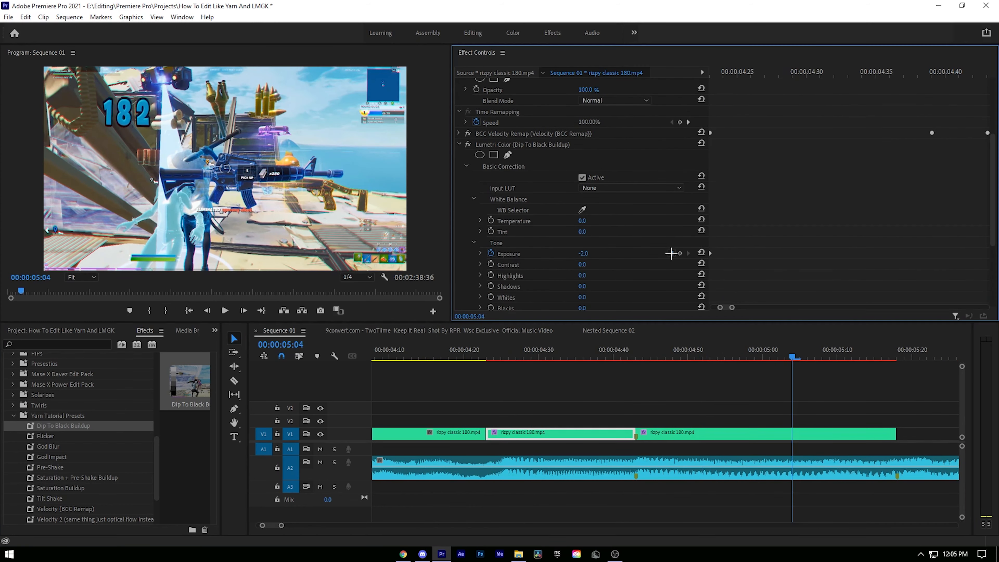
click(672, 253)
click(671, 252)
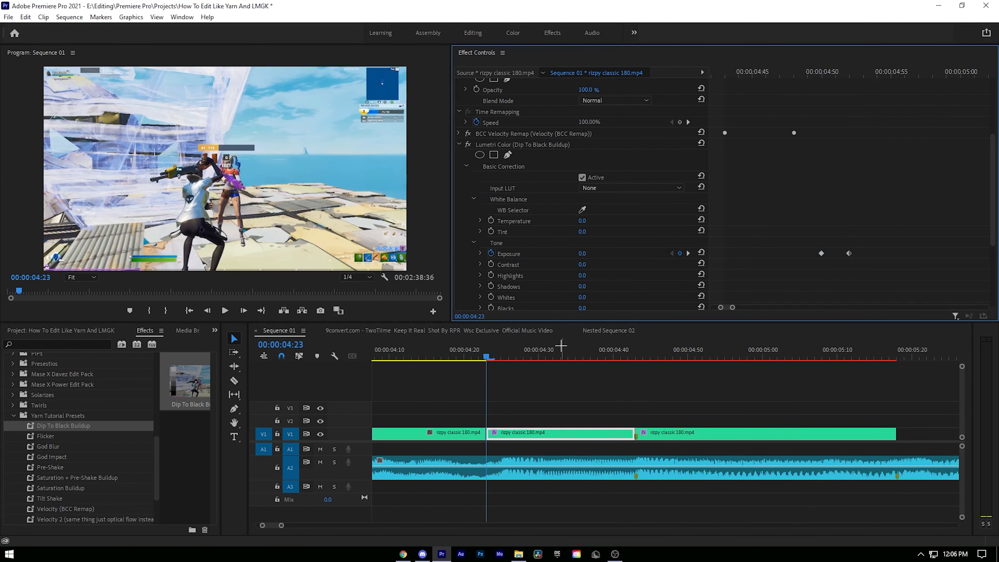
drag(644, 351, 636, 339)
scroll(744, 244, down, 4)
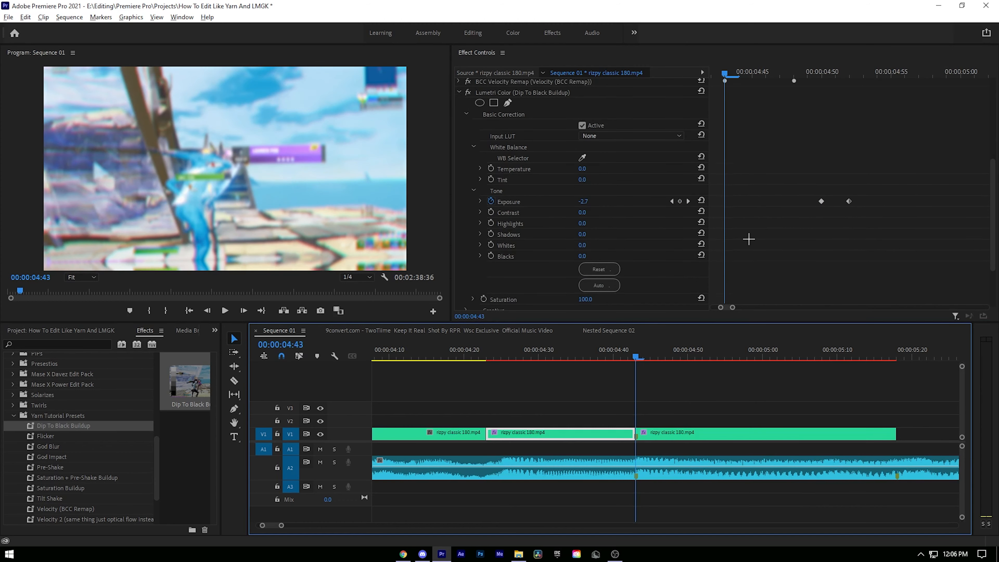
mouse_move(732, 308)
mouse_down()
mouse_move(751, 300)
mouse_move(740, 302)
mouse_up()
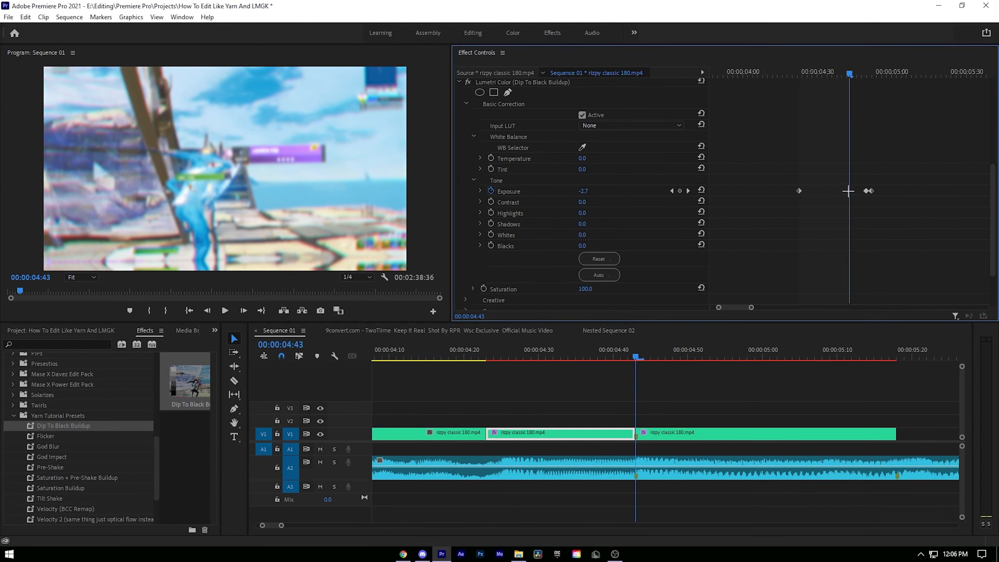
drag(851, 194, 845, 199)
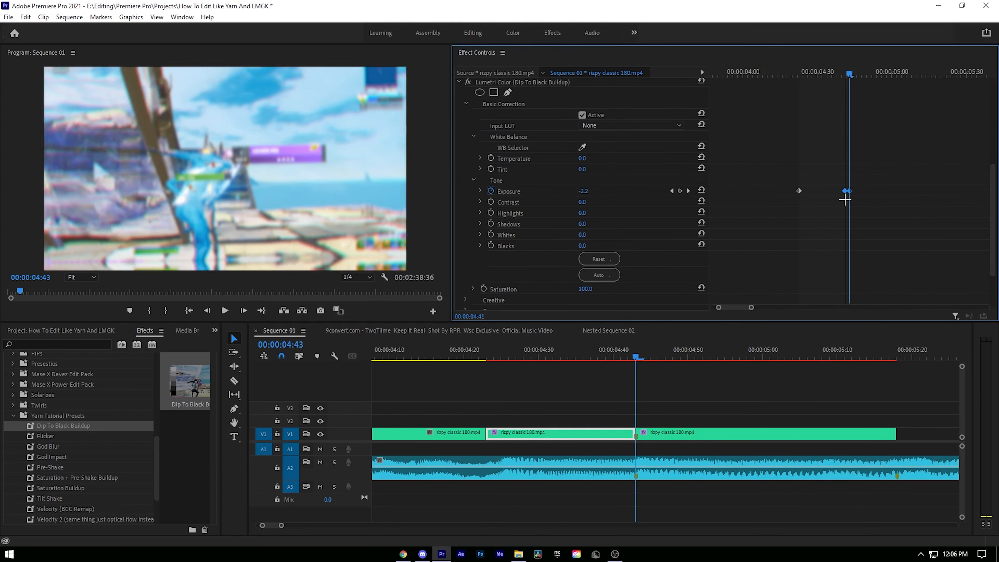
- Preview the montage through the dip to black and blur up to 00:00:05:14, and save the project
scroll(907, 199, up, 2)
scroll(908, 198, up, 4)
drag(417, 354, 452, 350)
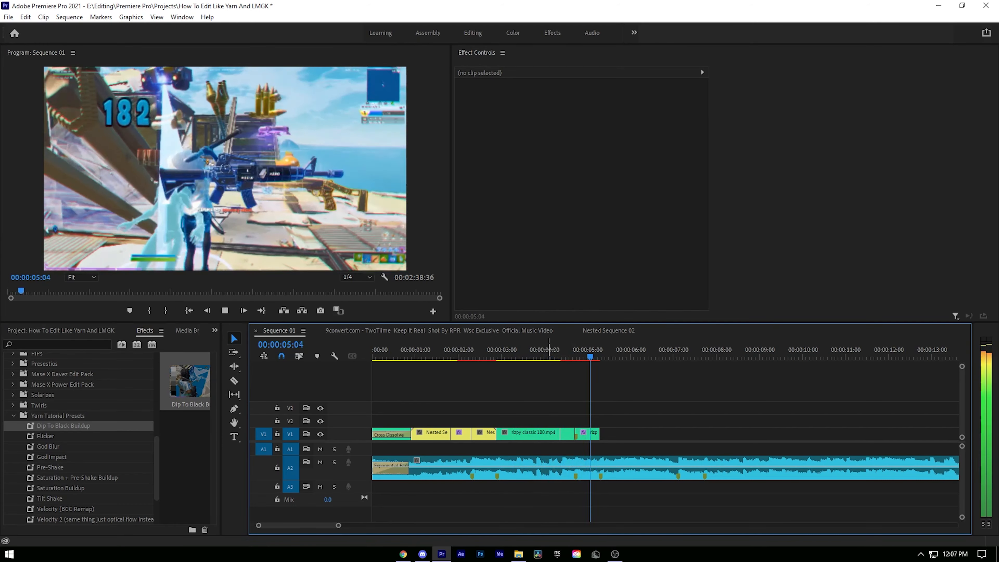
key(space)
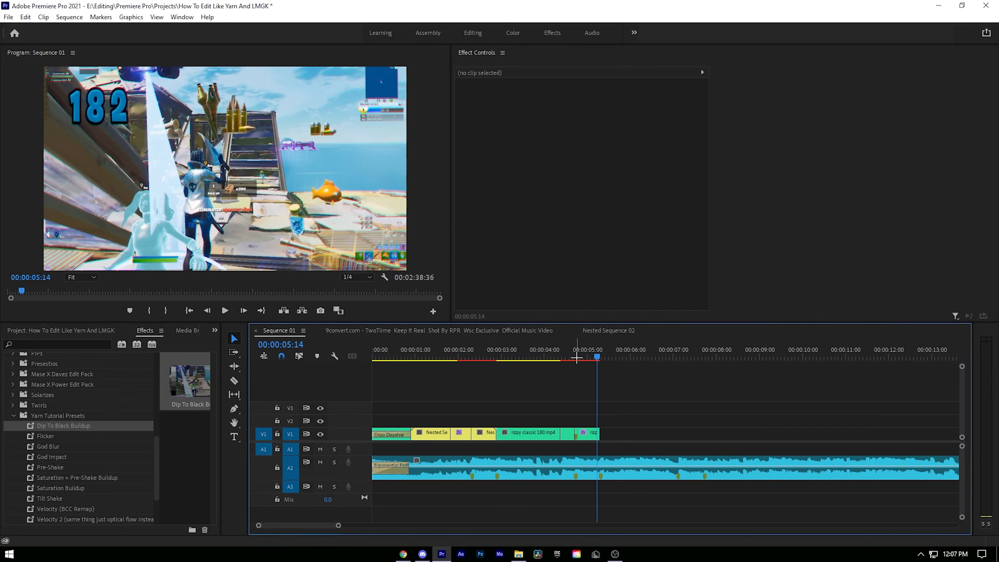
scroll(575, 376, up, 2)
key(ctrl+s)
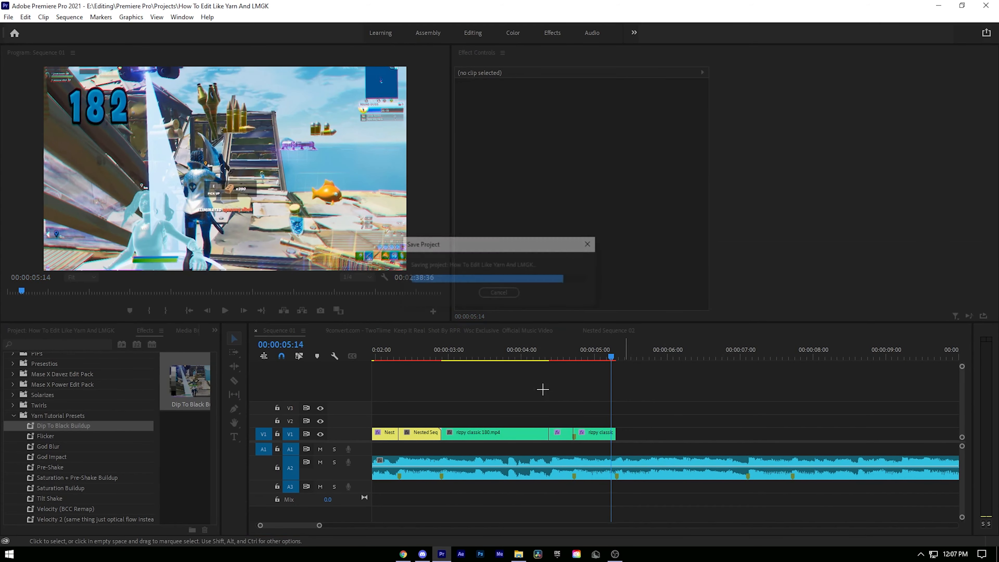
- Place the EDIT COURSE 182 gorman.mp4 clip on V1 directly after the last rizpy classic segment
click(76, 332)
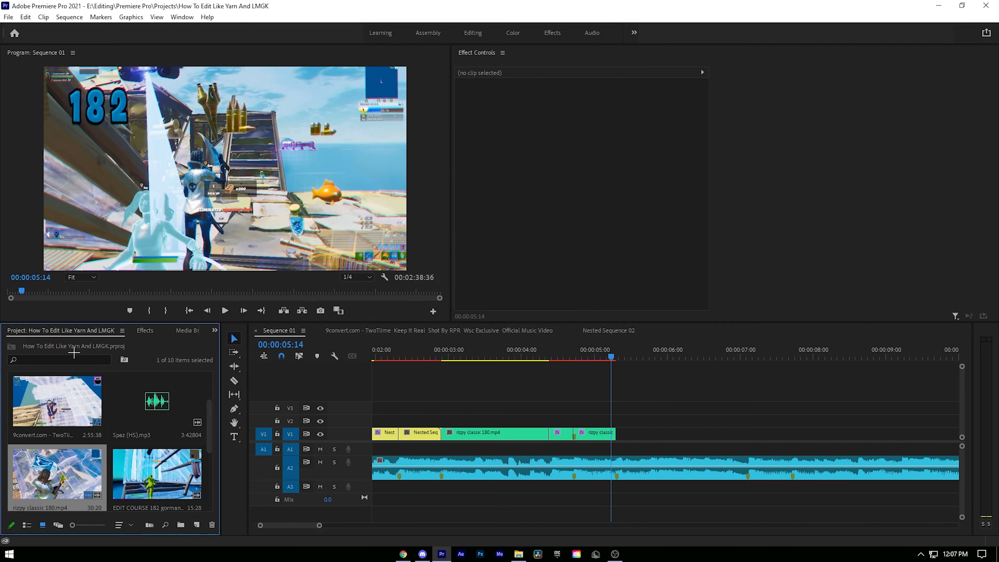
scroll(93, 429, down, 1)
scroll(137, 423, up, 1)
drag(157, 469, 643, 448)
key(Delete)
key(minus)
key(minus)
- Trim the start of the gorman clip so its shot lands on the music marker at 00:00:07:06
mouse_move(672, 353)
mouse_down()
mouse_move(652, 353)
mouse_move(670, 356)
mouse_up()
click(651, 430)
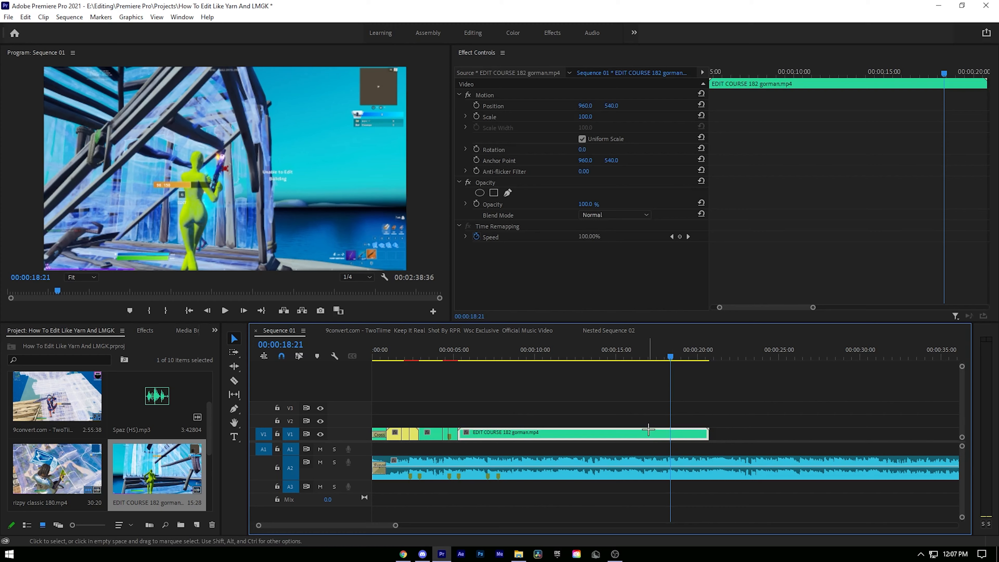
mouse_move(459, 433)
mouse_down()
mouse_move(658, 429)
mouse_move(500, 449)
mouse_move(461, 435)
mouse_up()
scroll(462, 418, up, 2)
drag(477, 353, 424, 357)
scroll(465, 363, up, 3)
click(562, 351)
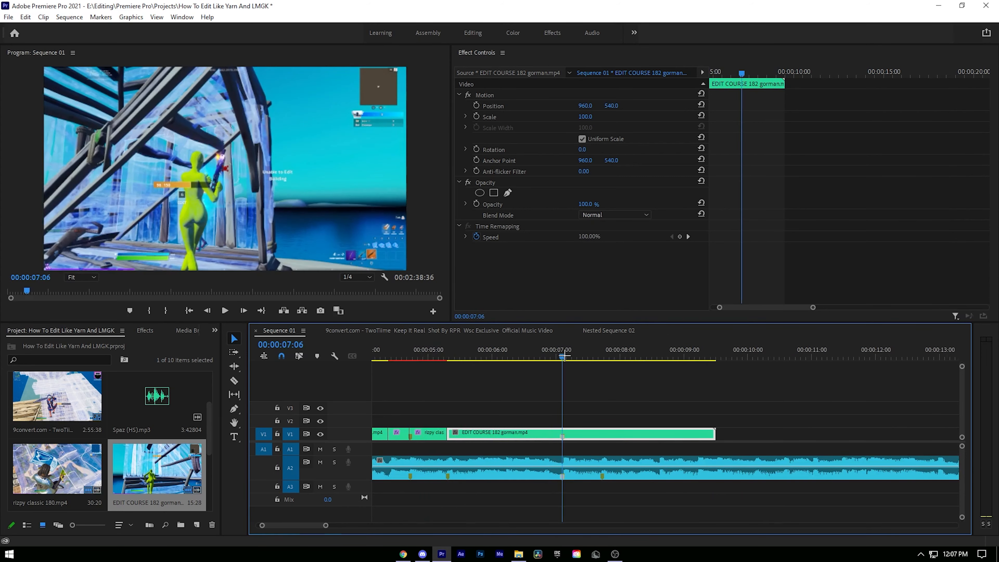
- Split the gorman clip at 00:00:06:46, 20 frames before the shot marker
scroll(558, 359, up, 1)
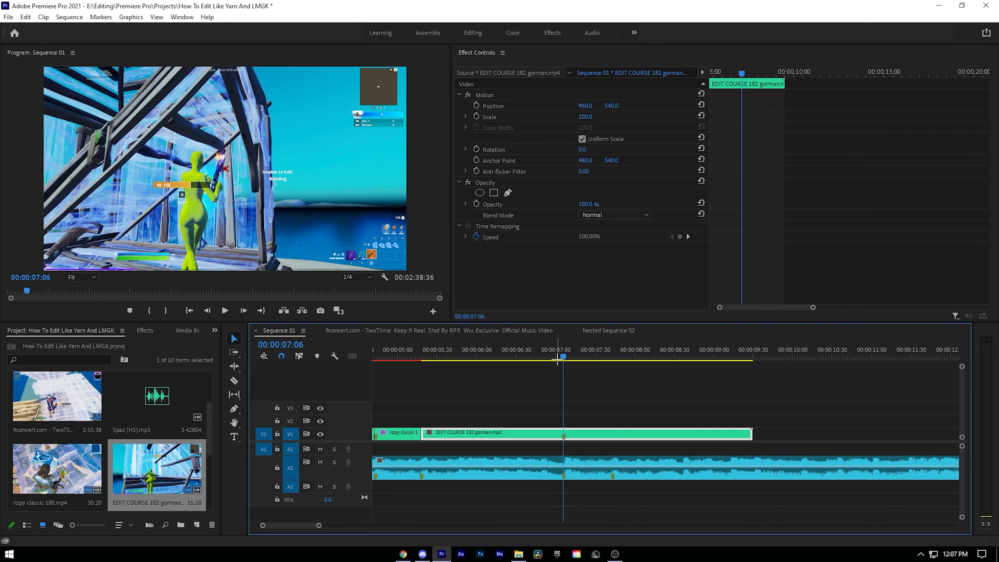
key(shift+Left)
key(shift+Left)
key(shift+Left)
key(shift+Left)
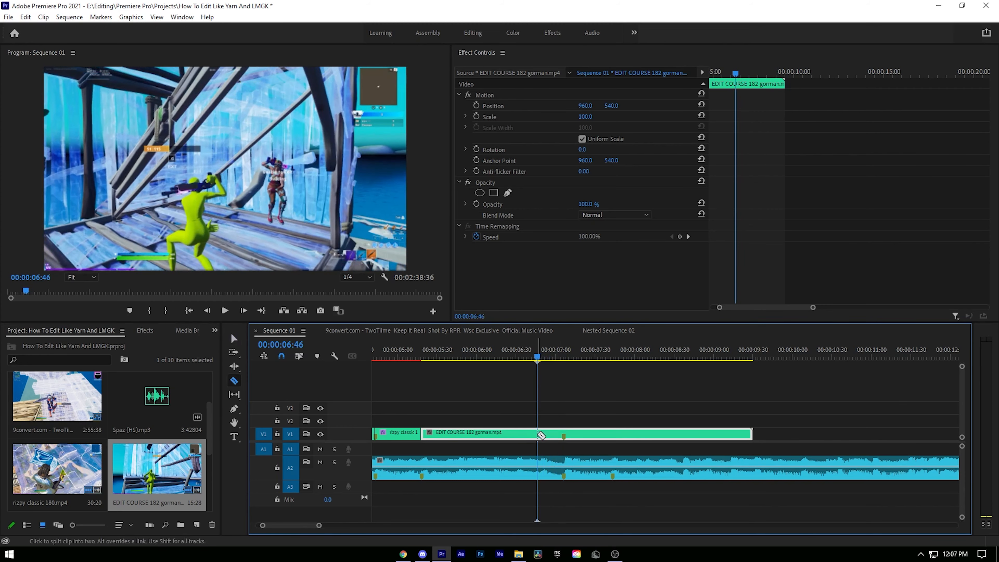
click(542, 435)
key(v)
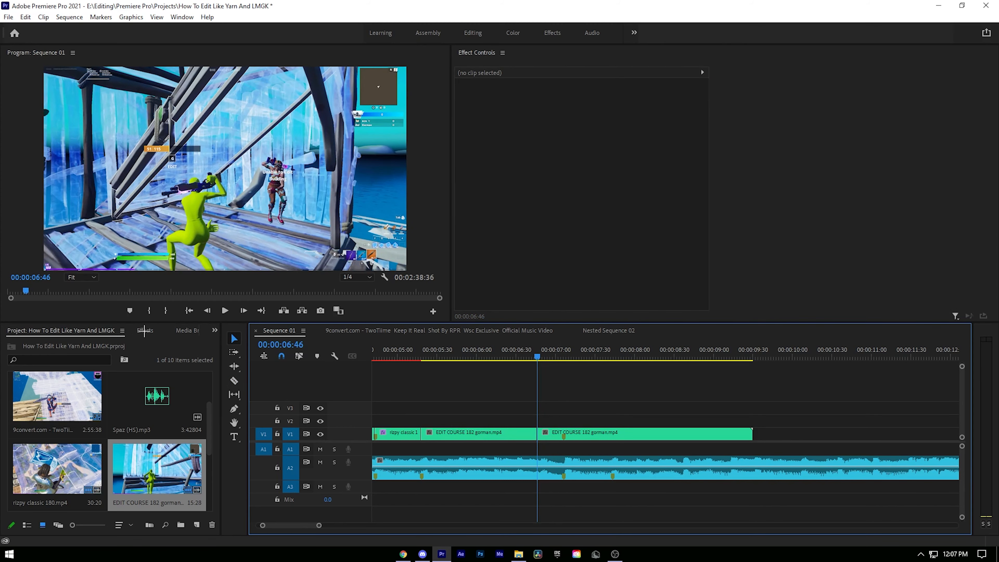
- Apply the Velocity (BCC Remap) preset to the gorman segment starting at 00:00:06:46
click(145, 331)
scroll(69, 427, down, 3)
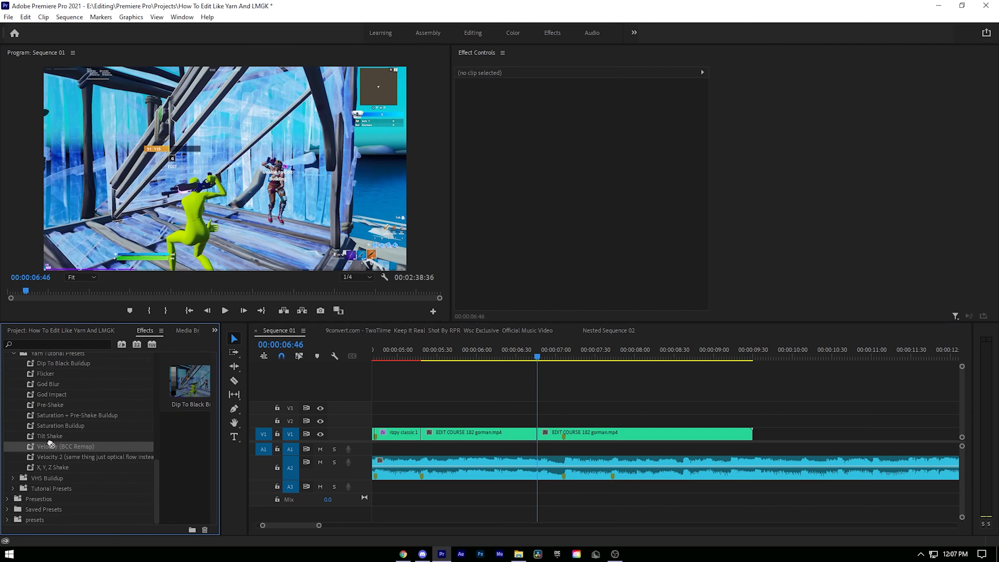
drag(611, 435, 608, 435)
- Cut the gorman segment at the music marker following 00:00:07:06 and delete the remainder
key(c)
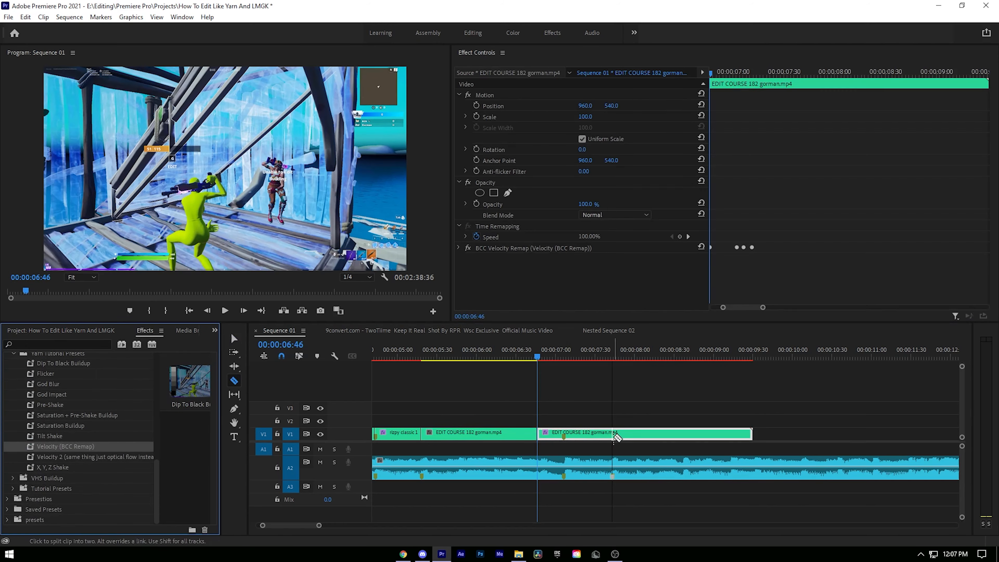
click(612, 435)
key(v)
click(635, 433)
key(Delete)
- Preview the velocity effect on the gorman clip from shortly before the 00:00:06:46 cut
click(473, 356)
key(space)
click(581, 430)
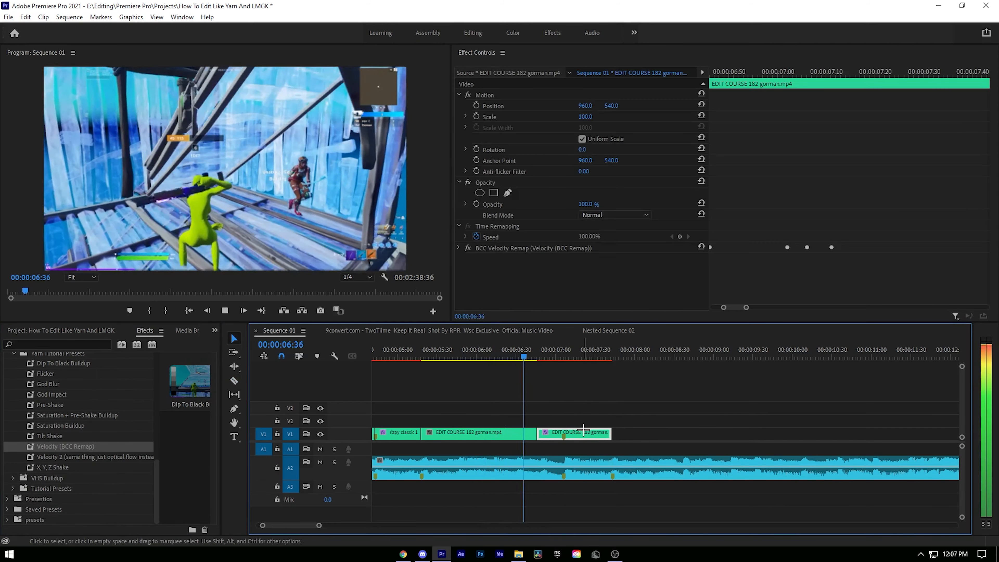
key(space)
click(510, 356)
key(space)
scroll(522, 382, up, 1)
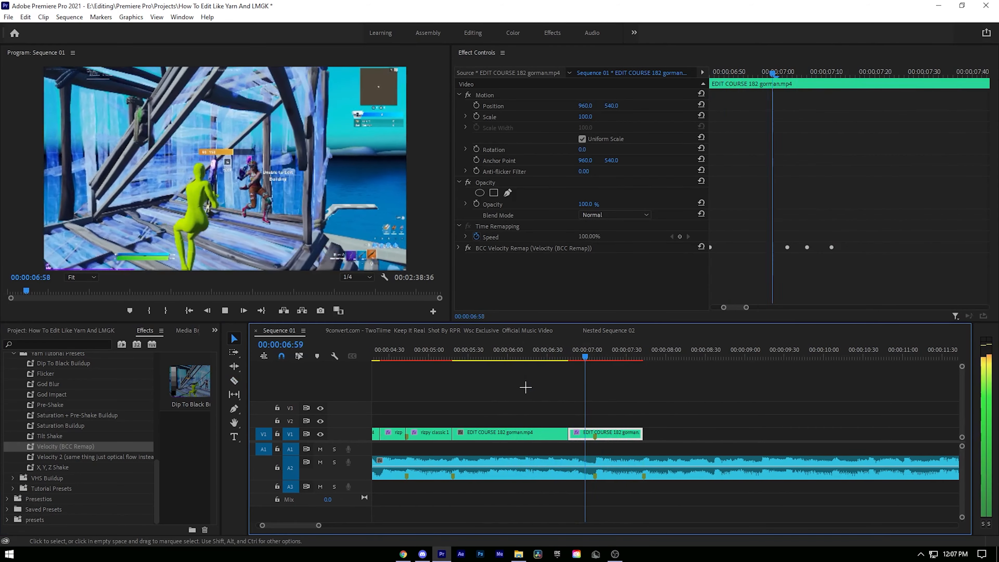
key(space)
- Split the gorman velocity segment at the 00:00:07:06 marker and apply the X, Y, Z Shake preset to the part after it
click(513, 347)
scroll(586, 389, up, 2)
key(c)
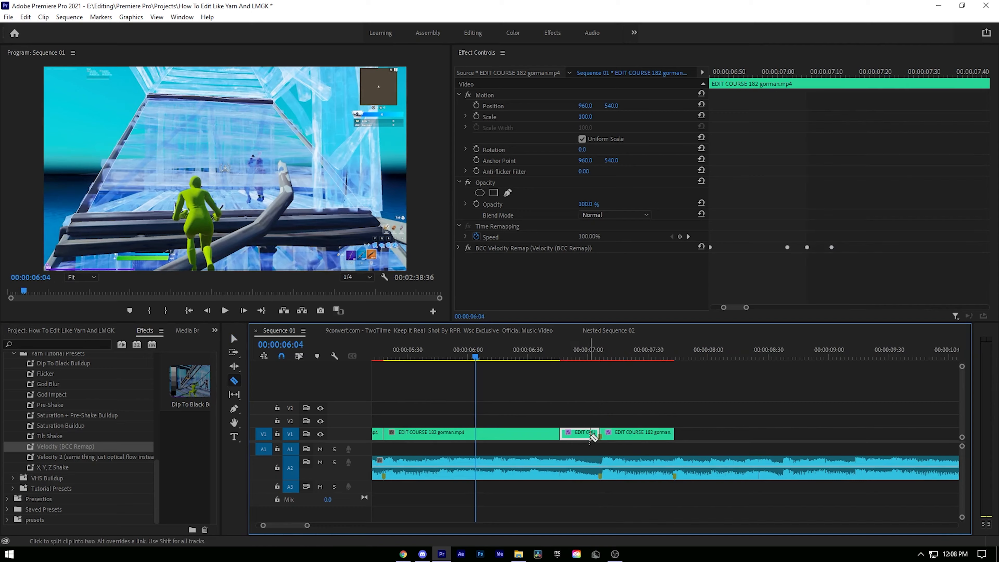
click(46, 466)
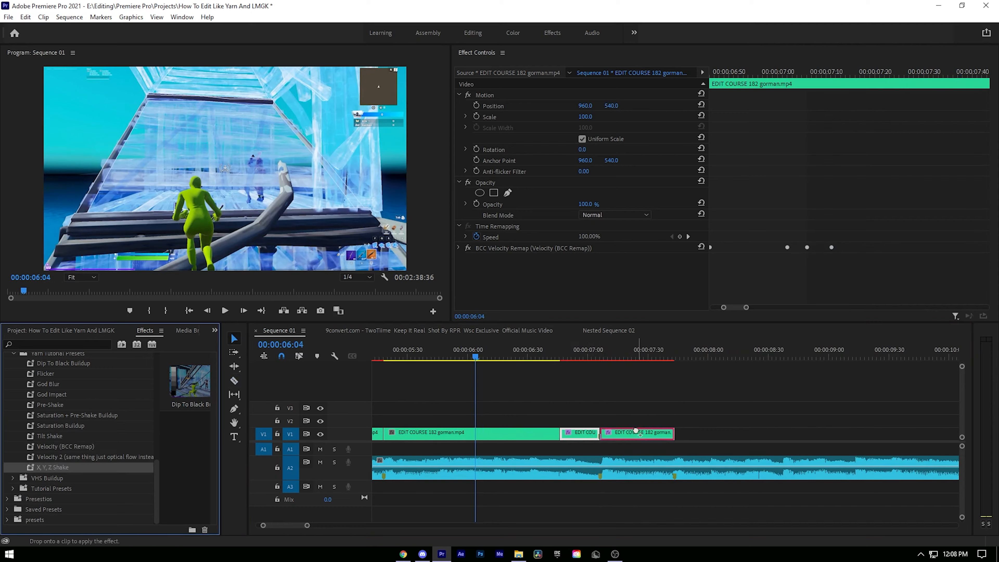
drag(638, 433, 637, 433)
- Preview the X, Y, Z shake from 00:00:06:35 and select the gorman segment that carries it
click(615, 397)
key(space)
click(539, 349)
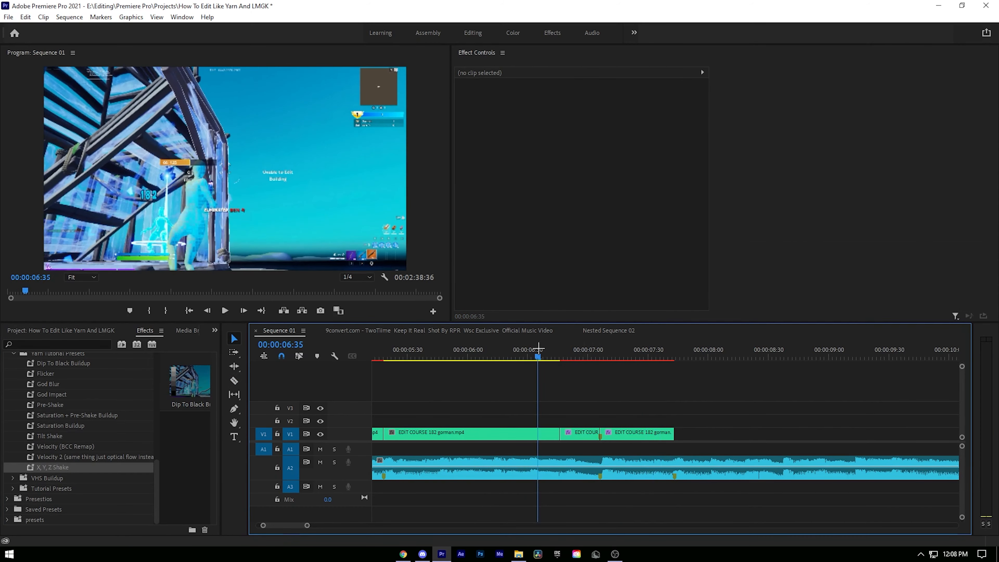
key(space)
click(618, 433)
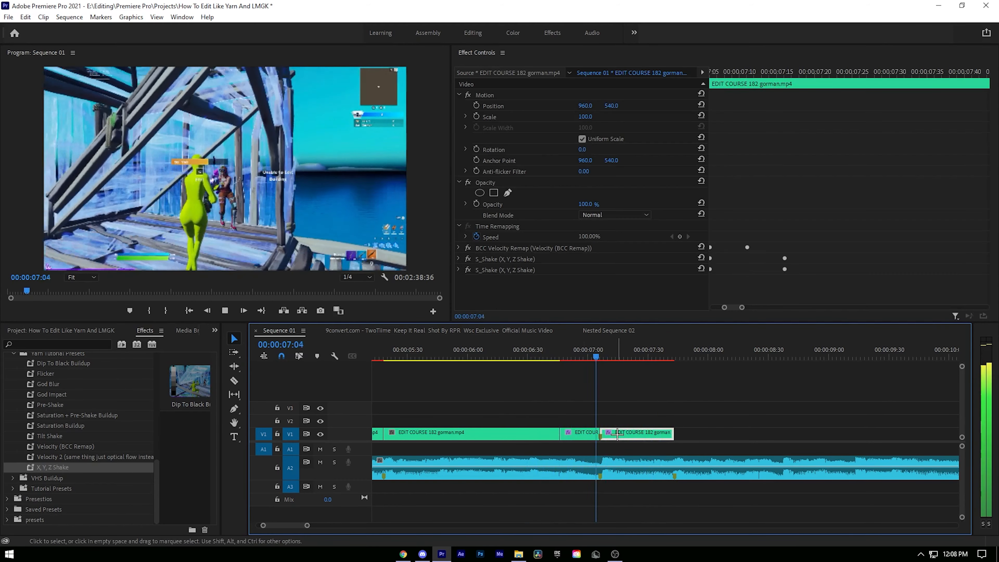
- Apply the Flicker and Tilt Shake presets to the gorman segment after the 00:00:07:06 cut
key(space)
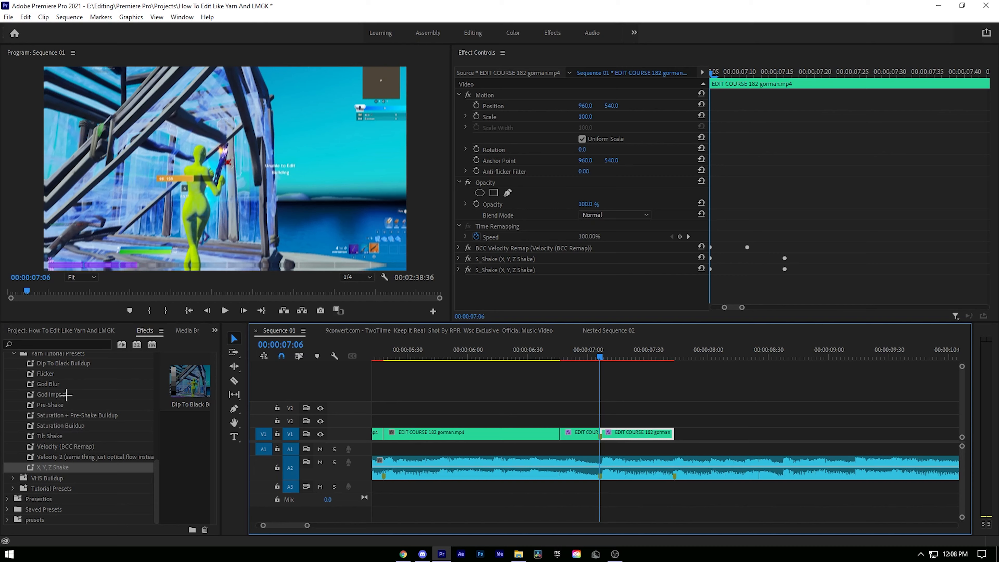
drag(61, 372, 544, 389)
drag(635, 432, 637, 433)
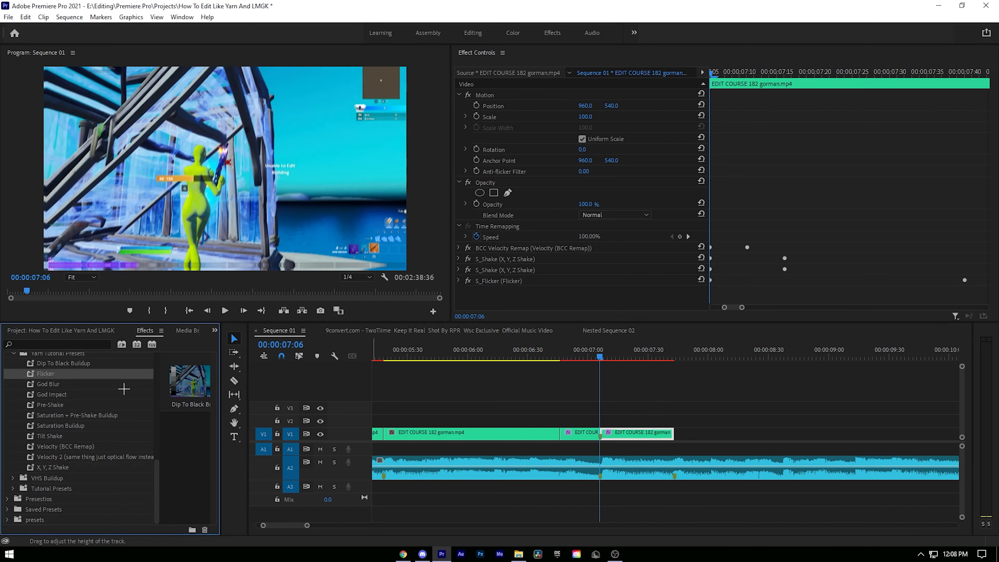
drag(66, 433, 708, 407)
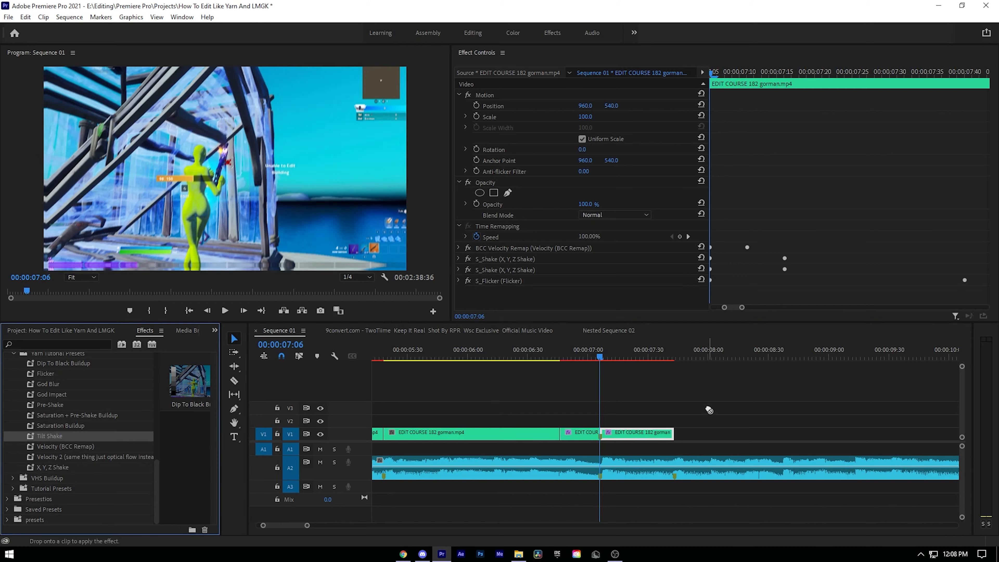
drag(657, 435, 657, 434)
- Preview the flicker and tilt shake on the gorman segment, restarting playback from several points before the 00:00:07:06 cut
click(444, 352)
key(space)
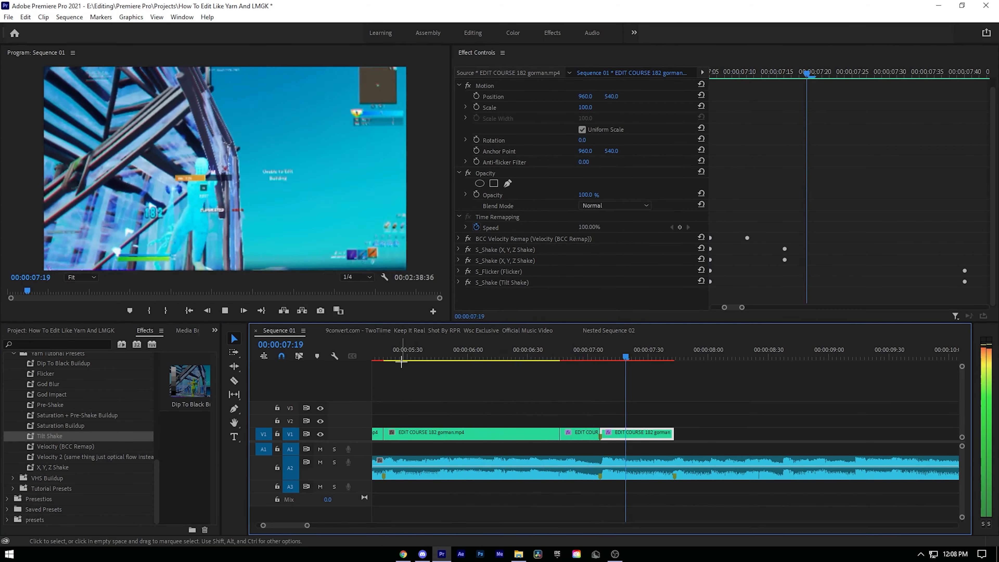
key(space)
click(508, 359)
key(space)
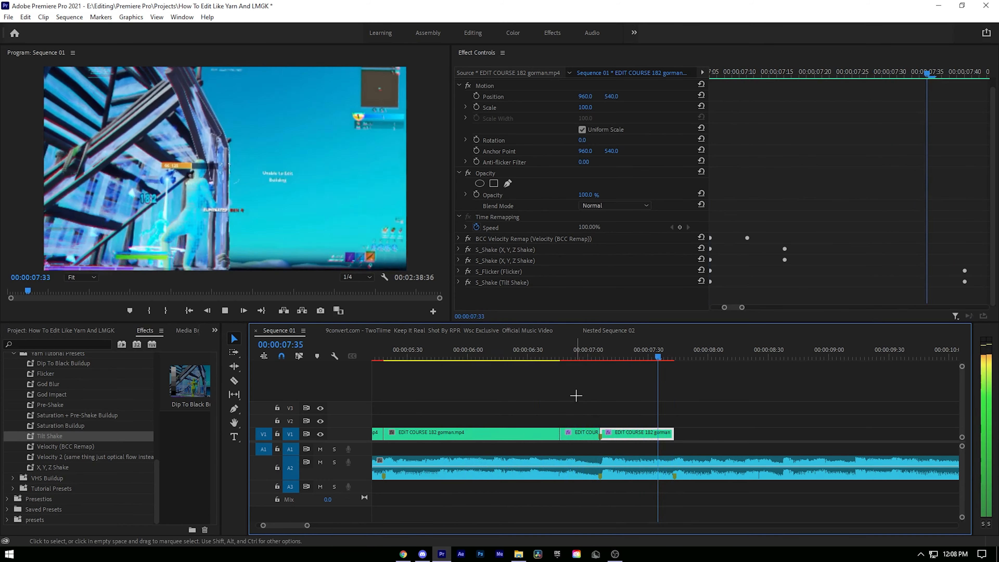
key(space)
click(588, 354)
drag(601, 350, 522, 351)
click(556, 372)
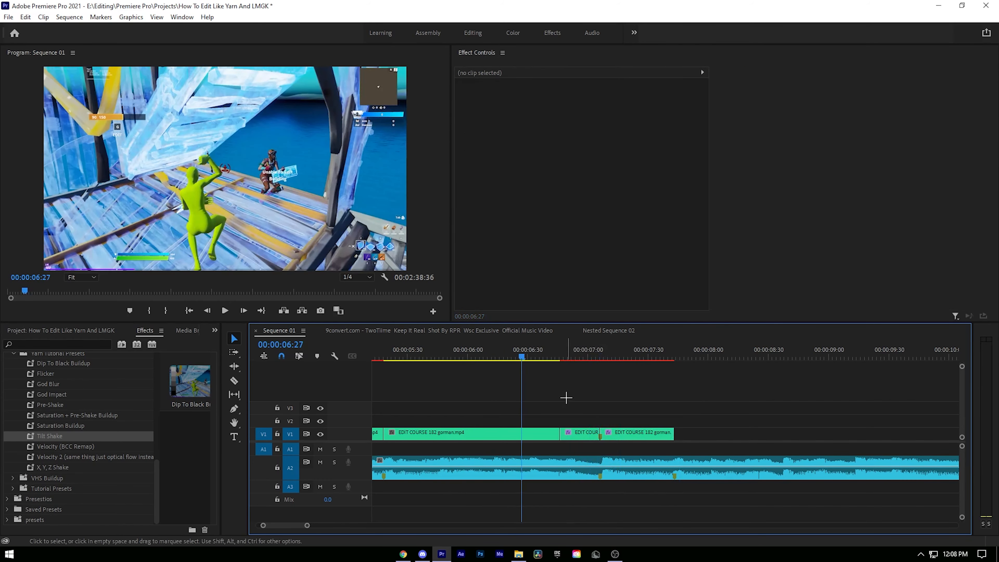
- Examine the start of the gorman segment with the shake and flicker effects frame by frame, from just before 00:00:07:06
click(629, 435)
click(594, 352)
key(Right)
key(Right)
key(Right)
key(Right)
key(Right)
key(Right)
key(Right)
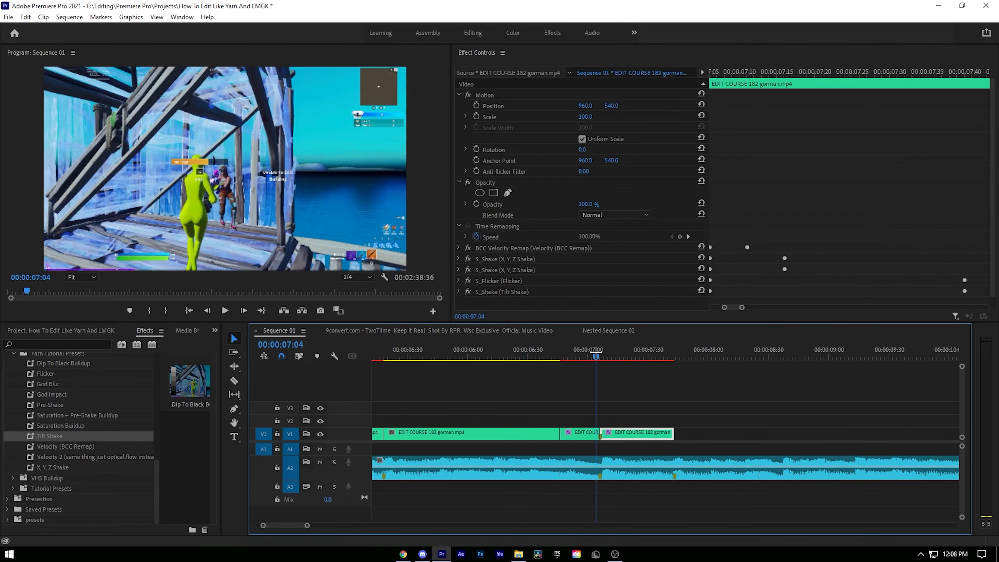
key(Right)
key(Right)
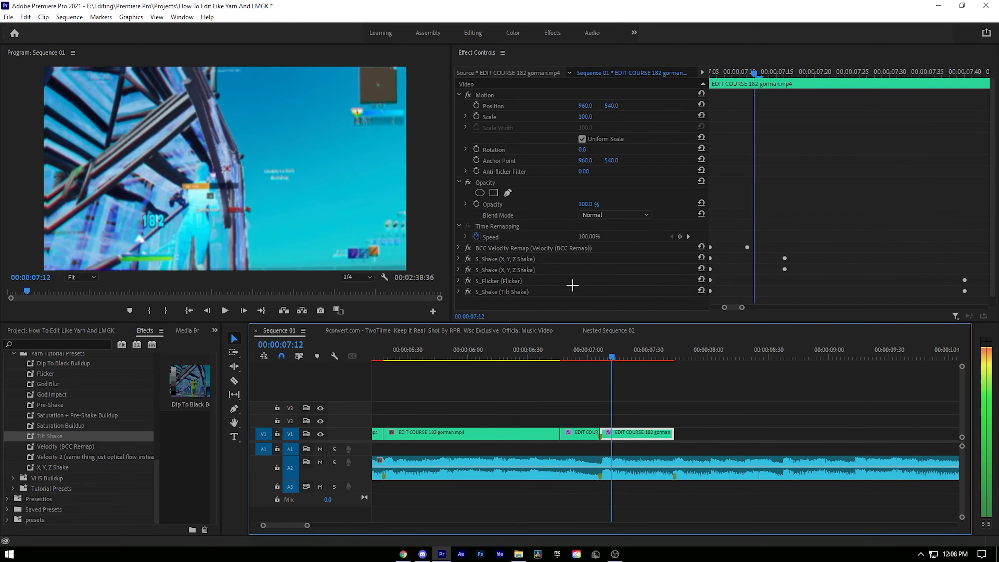
- Replay the transition from the velocity segment into the shake and flicker segment, and select the latter
key(space)
click(549, 392)
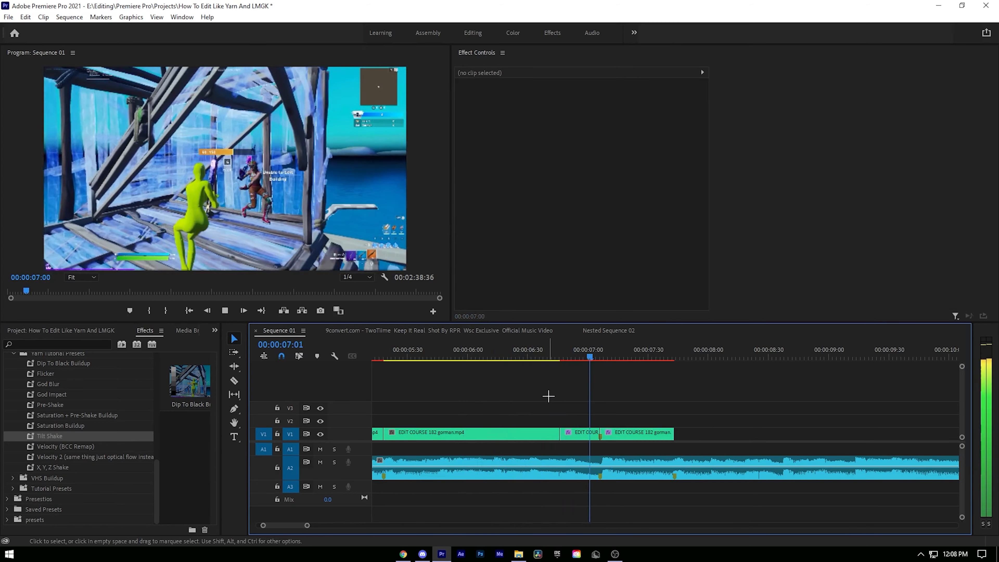
key(space)
click(562, 356)
key(space)
click(627, 430)
key(space)
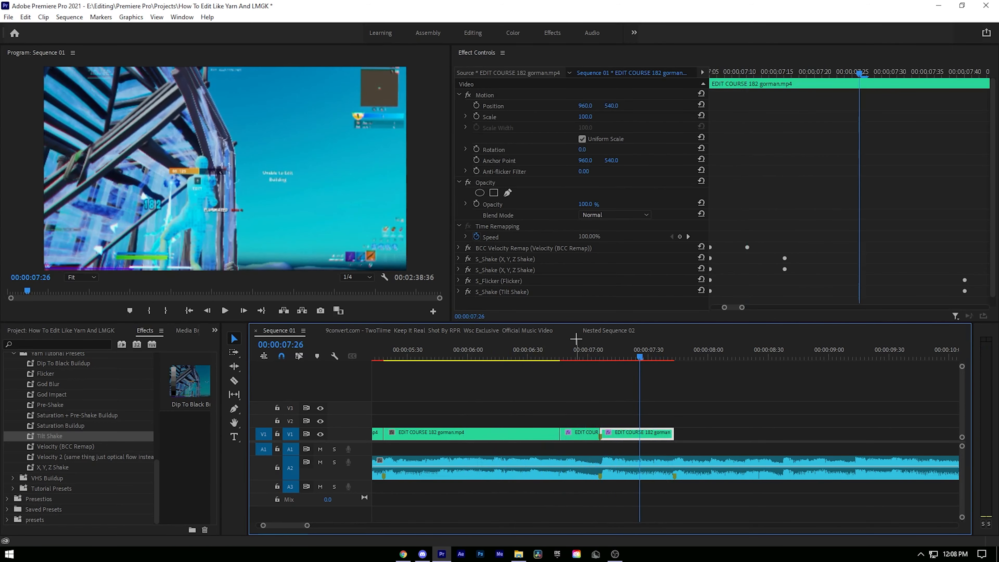
- Split the gorman clip before the velocity segment at 00:00:06:18
click(569, 349)
drag(570, 349, 558, 351)
click(575, 433)
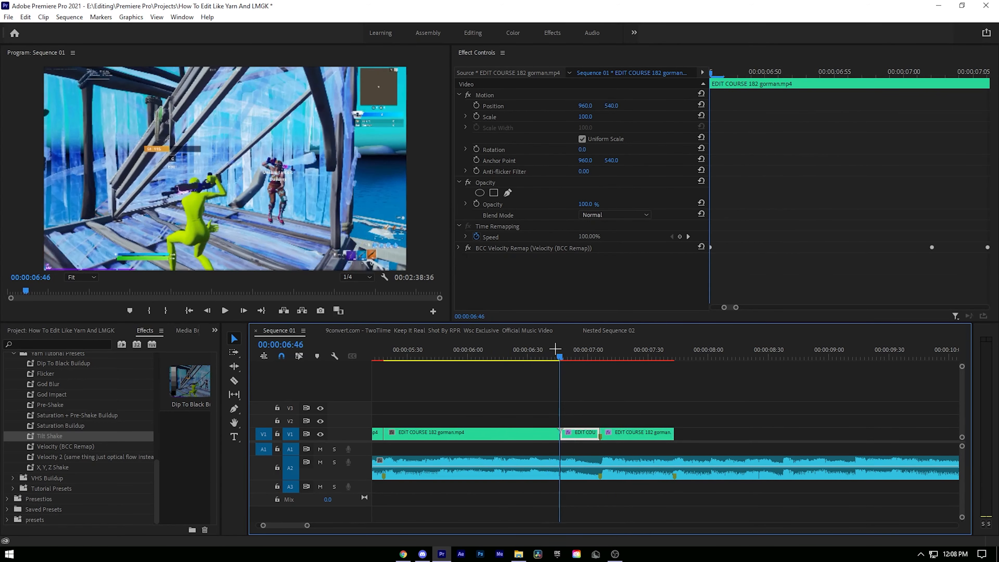
drag(491, 353, 504, 342)
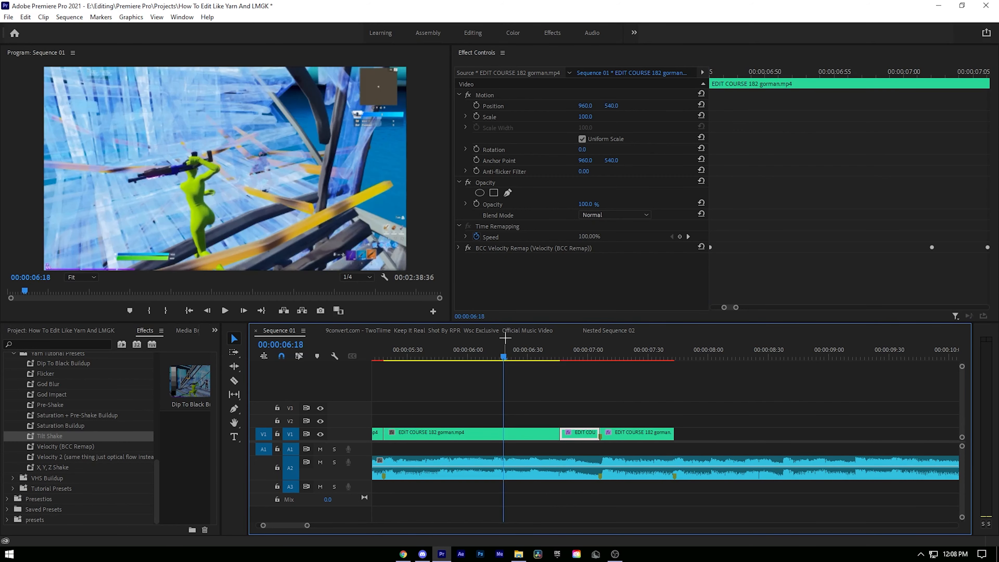
key(c)
click(508, 434)
key(v)
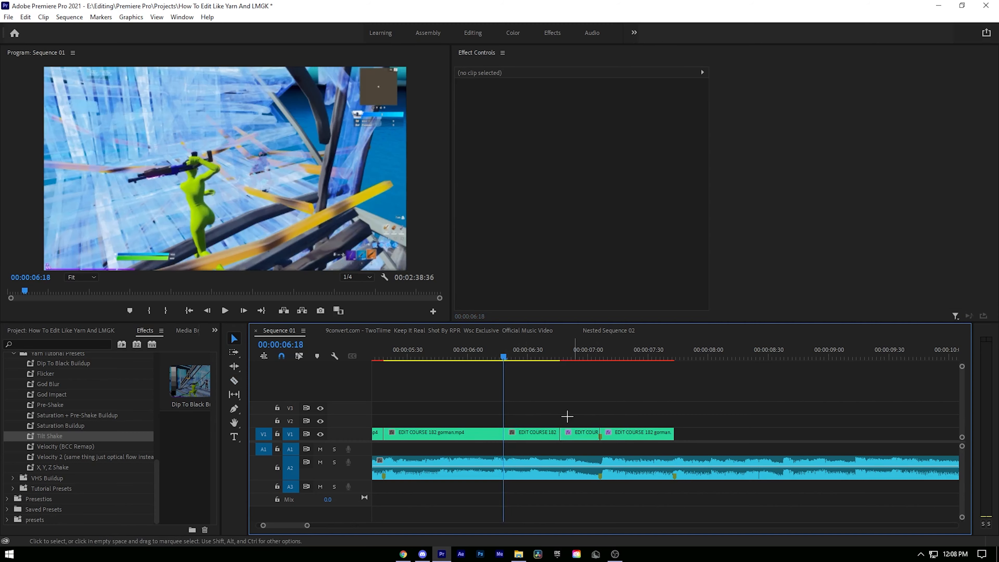
- Nest the two gorman segments between 00:00:06:18 and 00:00:07:06 under the default name
drag(569, 417, 543, 437)
right_click(577, 433)
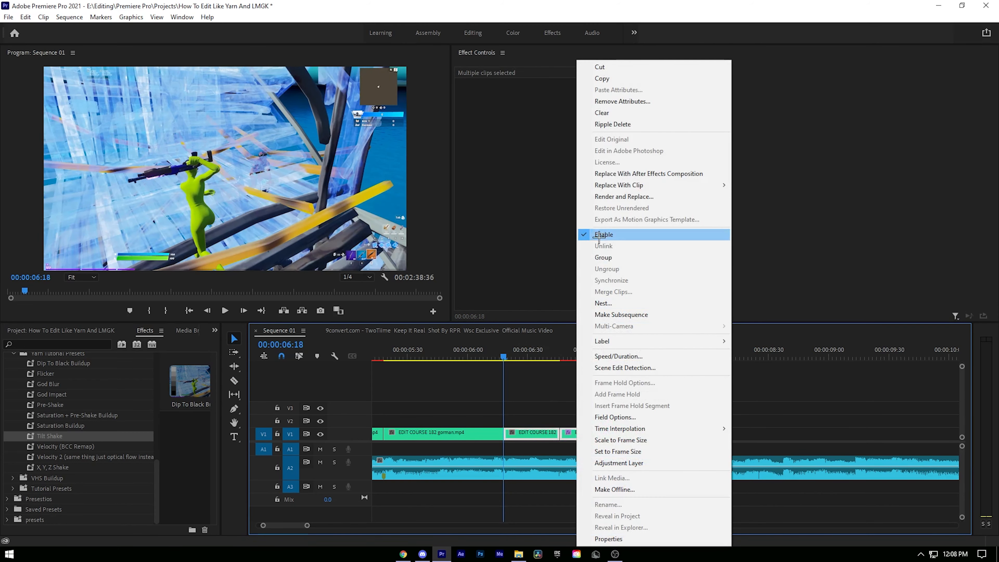
click(603, 303)
click(472, 287)
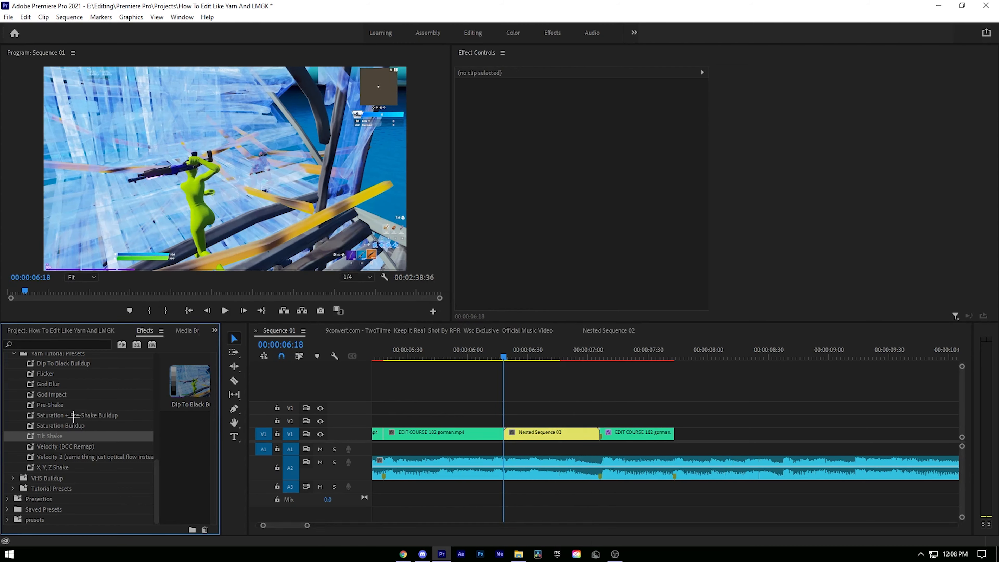
- Apply the Saturation Buildup preset to the nested sequence and move its last Mix With Source keyframe to the end at 00:00:07:06
click(60, 423)
drag(56, 427, 515, 425)
click(601, 345)
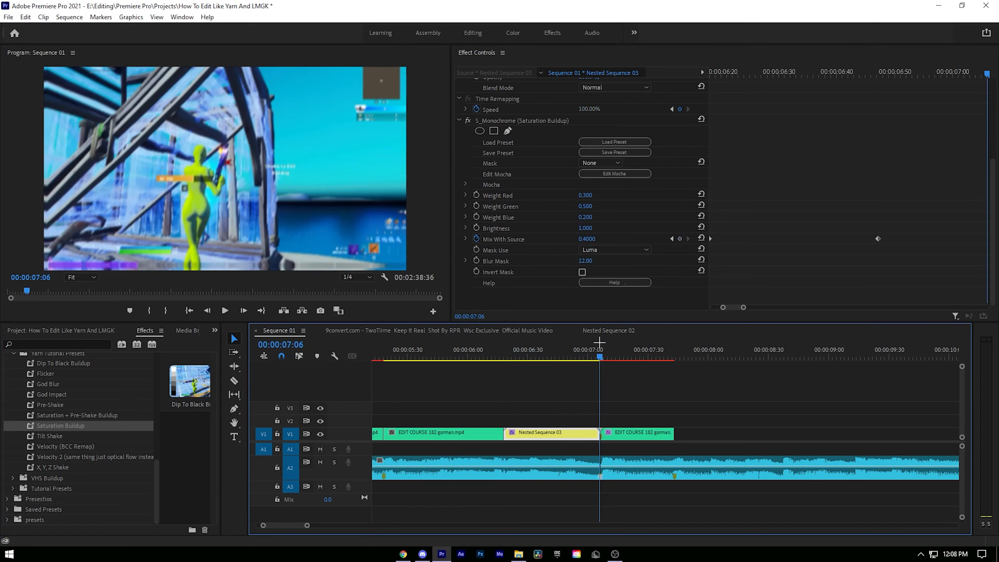
drag(878, 239, 961, 259)
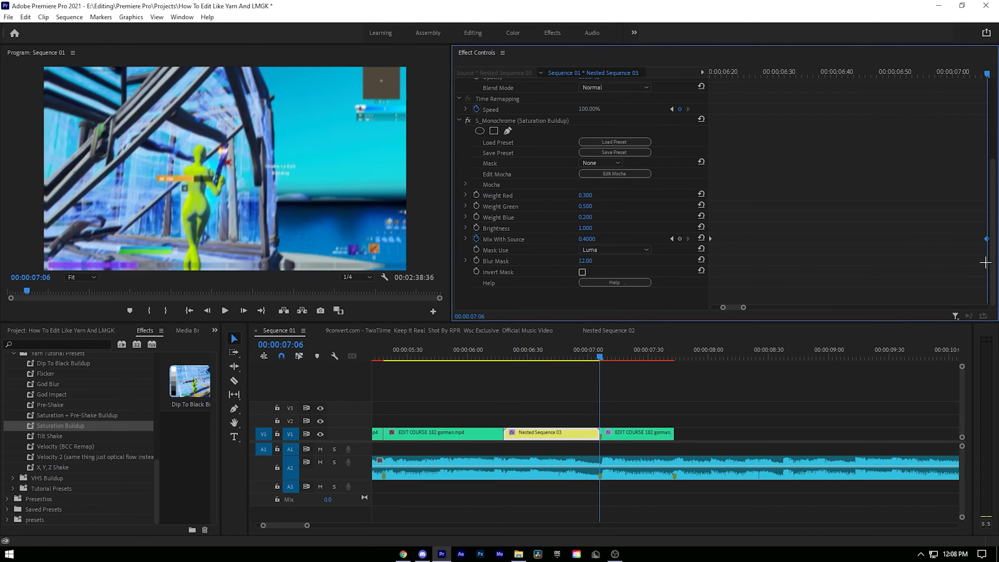
- Preview the saturation buildup from the gorman clip before the nested sequence and save the project
drag(420, 349, 404, 350)
click(477, 384)
key(space)
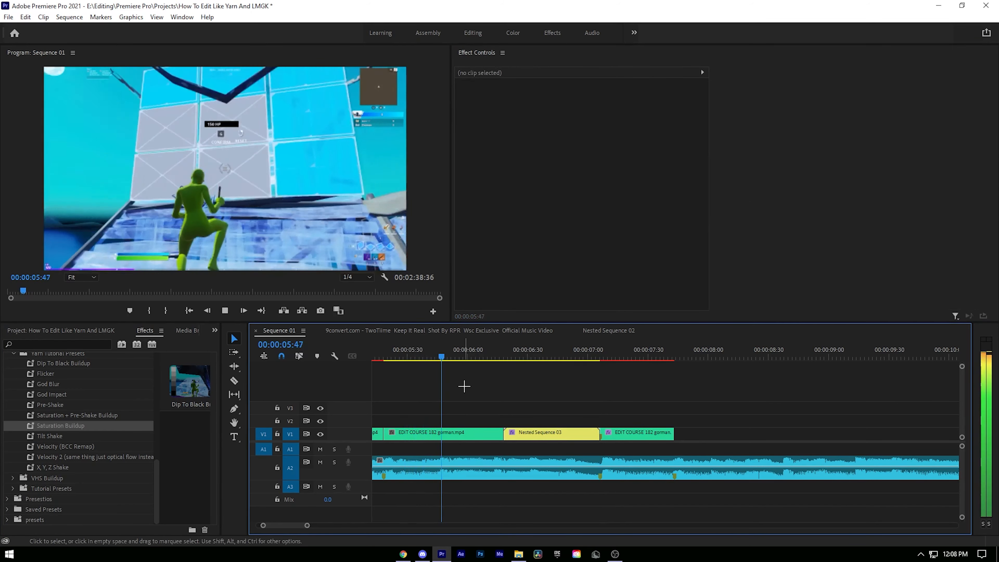
click(454, 346)
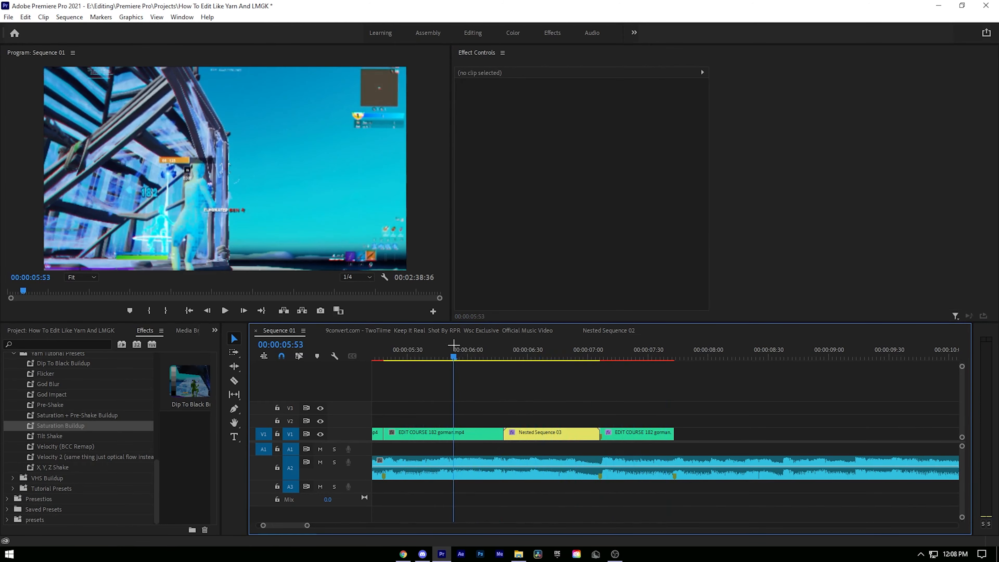
key(space)
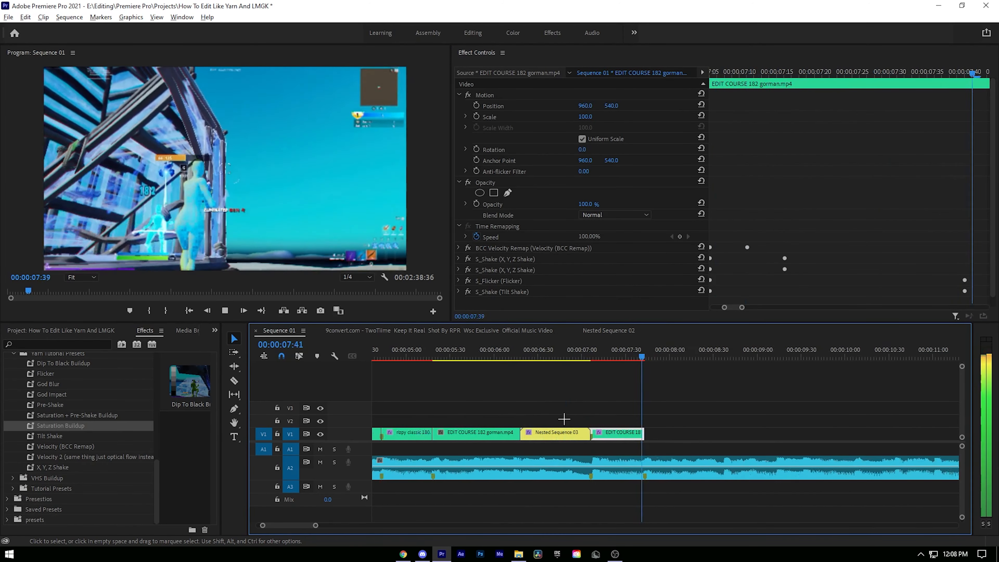
key(ctrl+s)
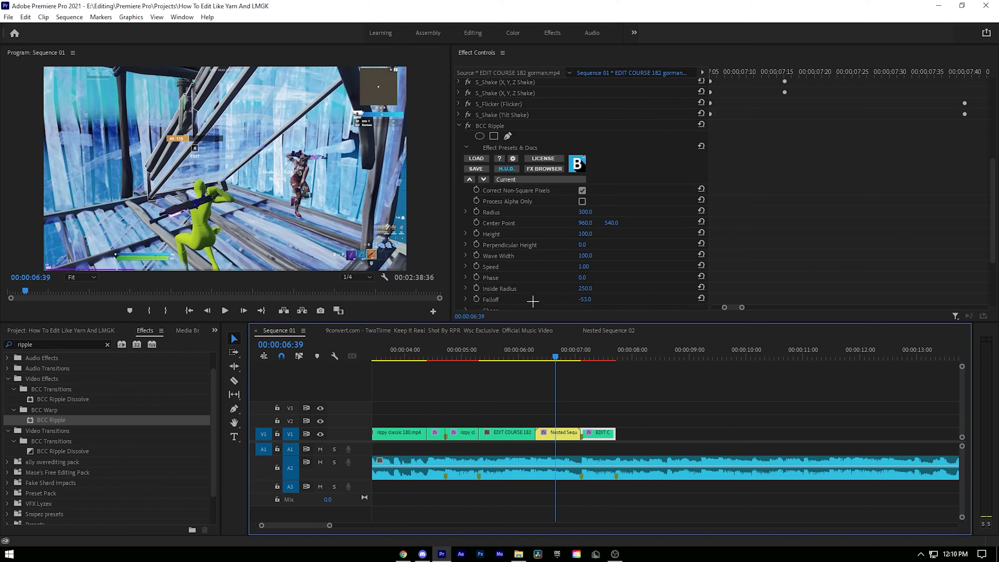
- Enable keyframing of BCC Ripple's Radius and Inside Radius on the last gorman segment at its start, 00:00:07:06
scroll(578, 406, up, 2)
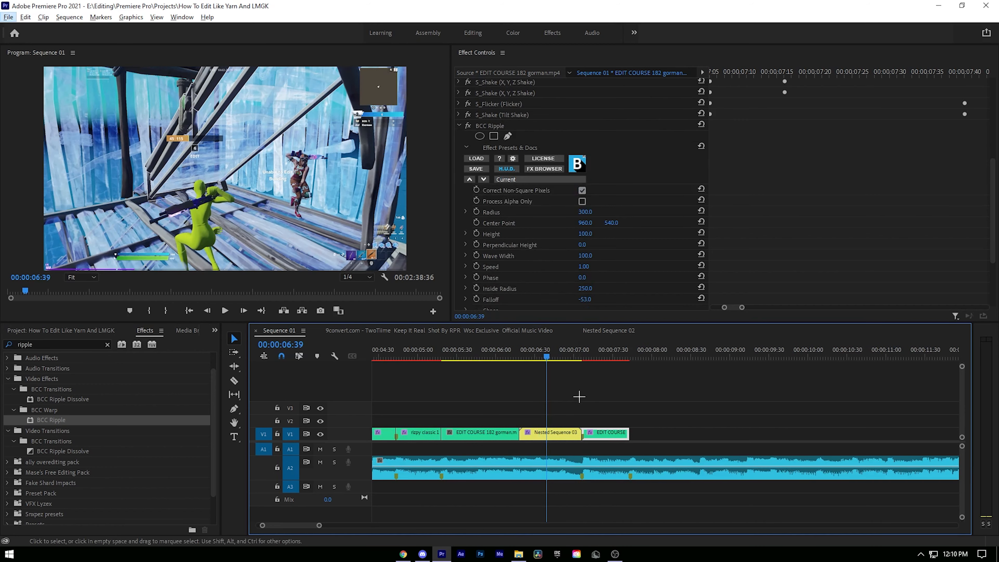
scroll(577, 395, up, 2)
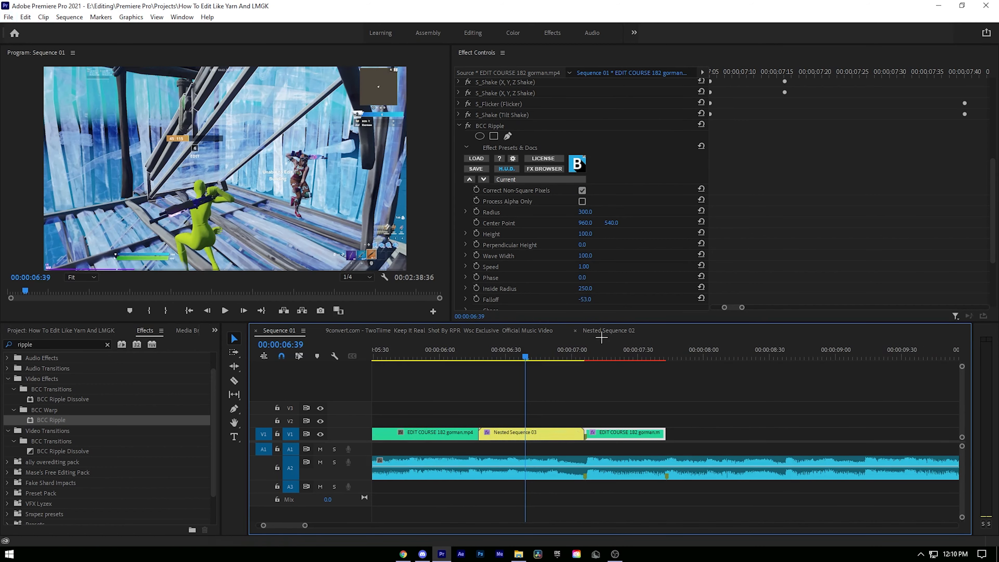
click(586, 350)
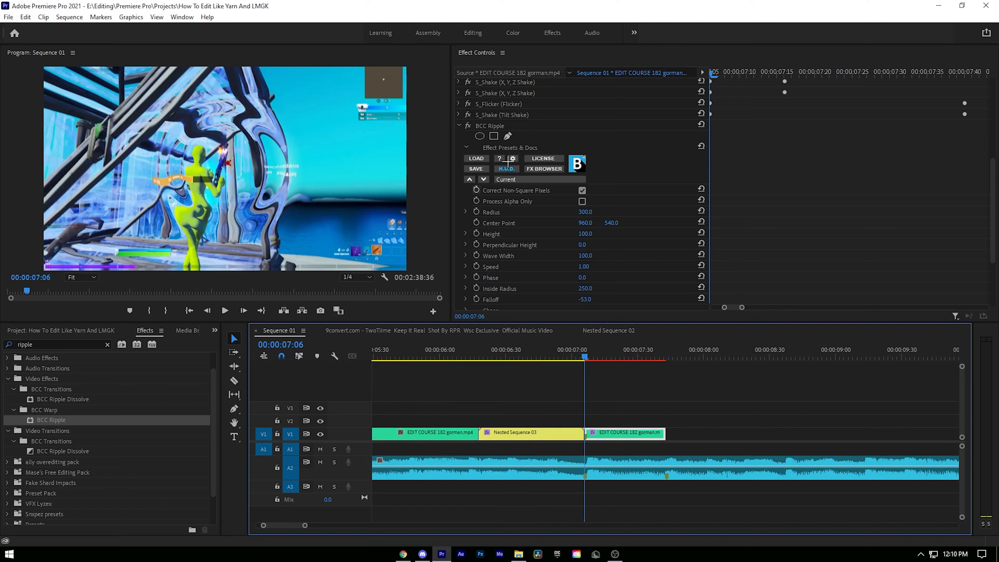
click(490, 125)
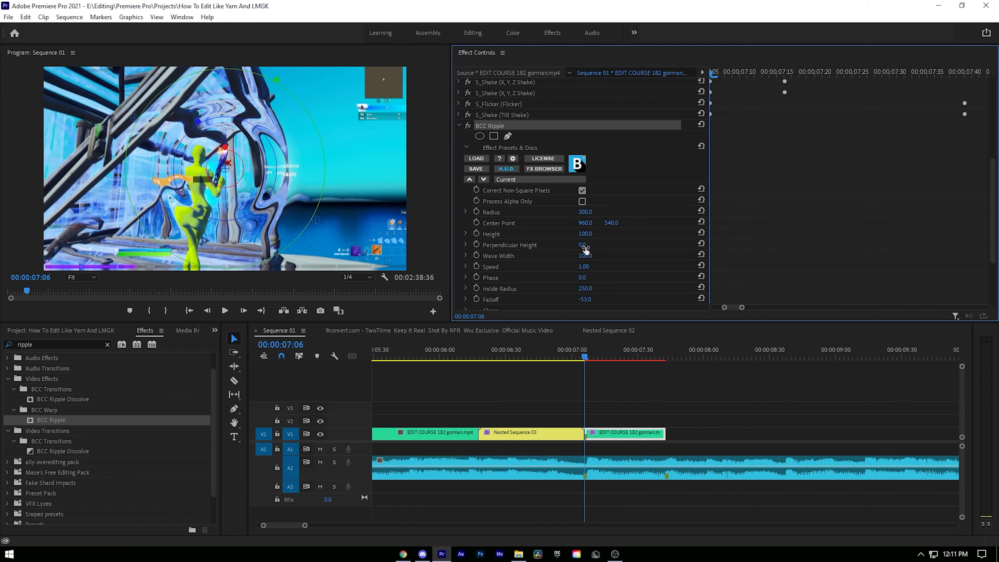
scroll(602, 257, down, 1)
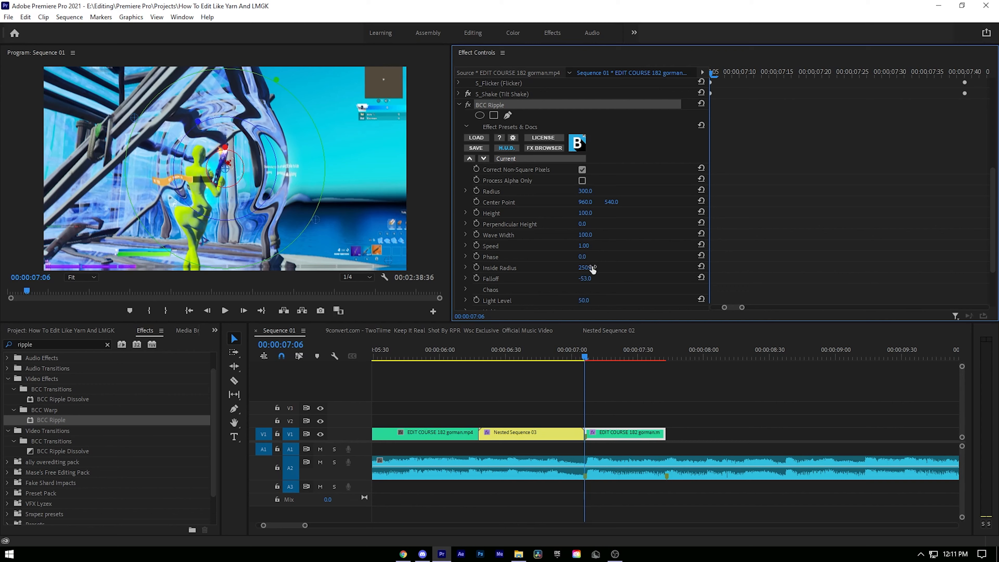
scroll(611, 271, down, 2)
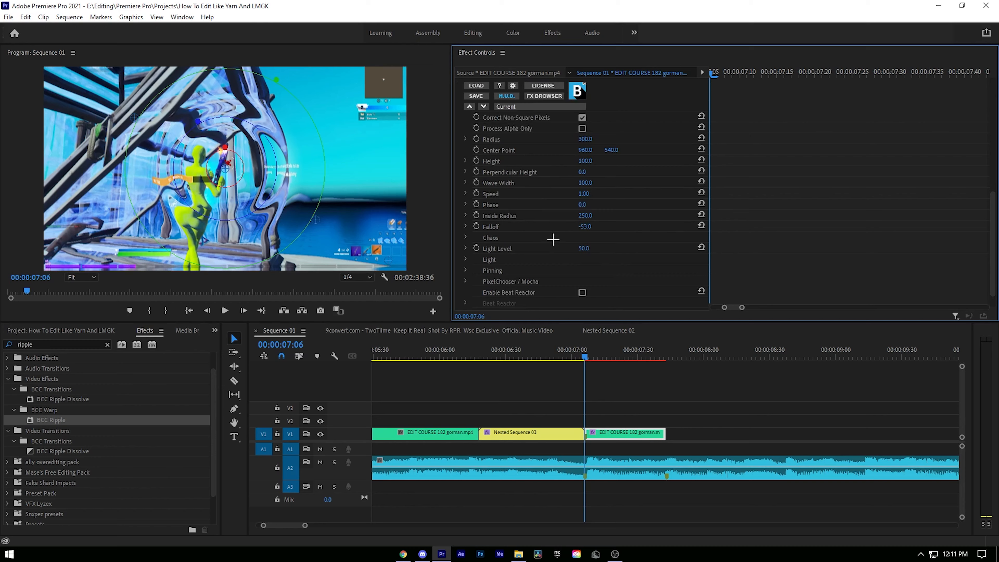
scroll(551, 240, up, 3)
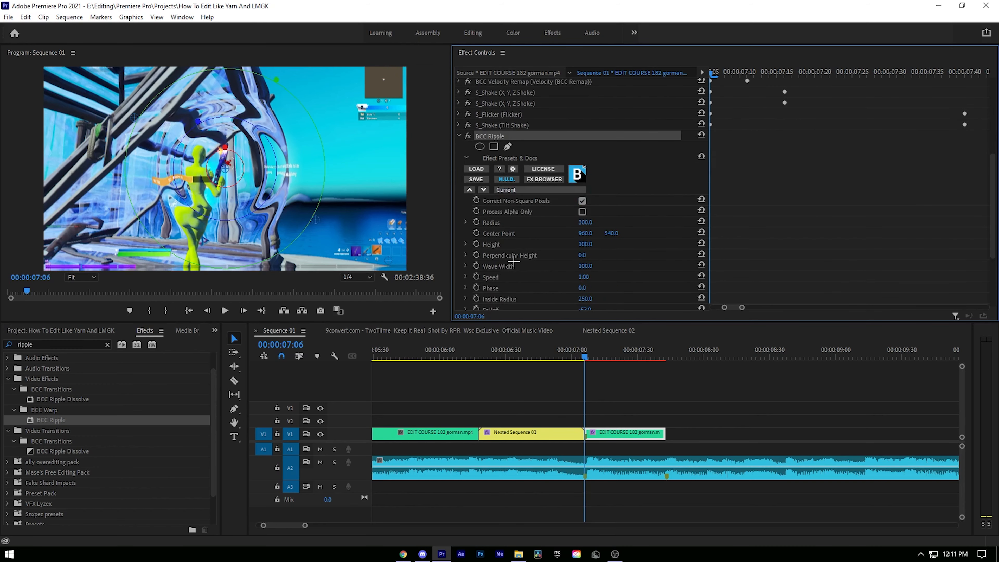
click(476, 222)
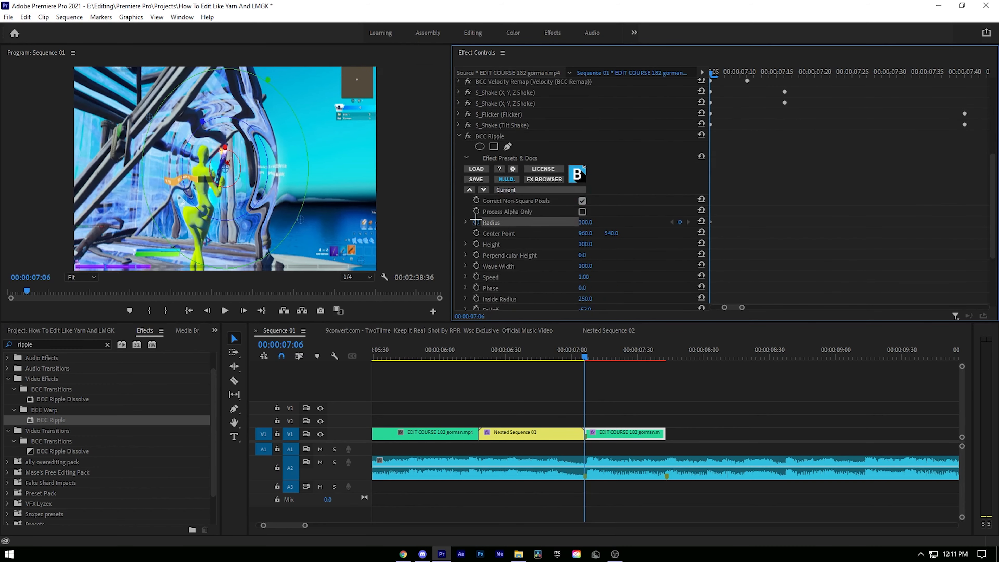
click(476, 298)
- Set BCC Ripple's Inside Radius to 936 at 00:00:07:26
key(space)
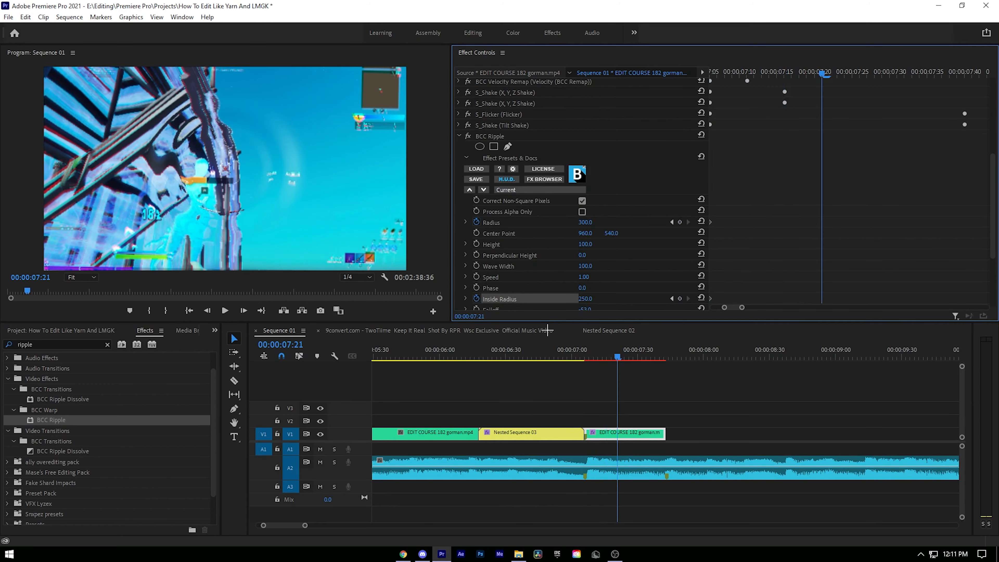
scroll(522, 224, down, 2)
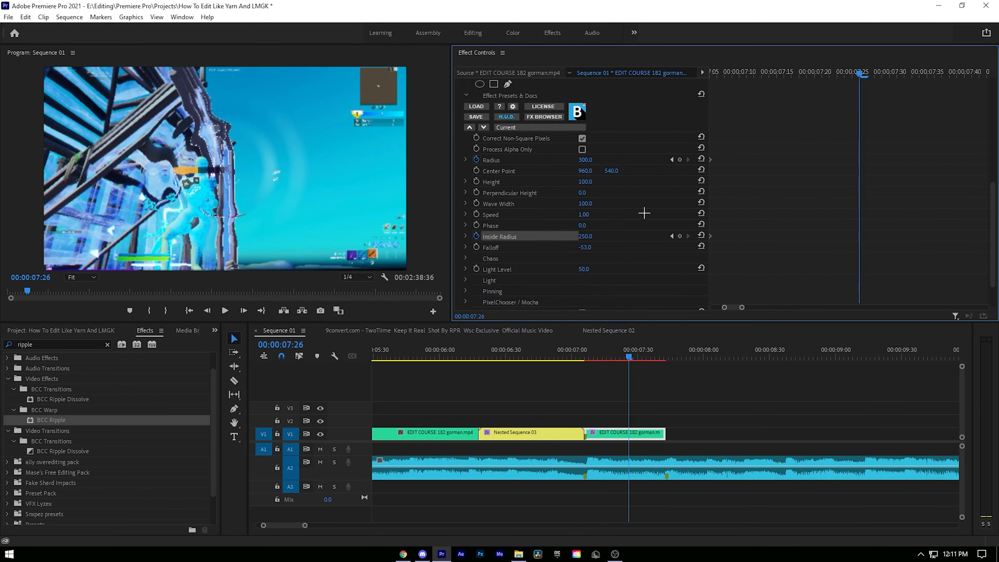
click(592, 236)
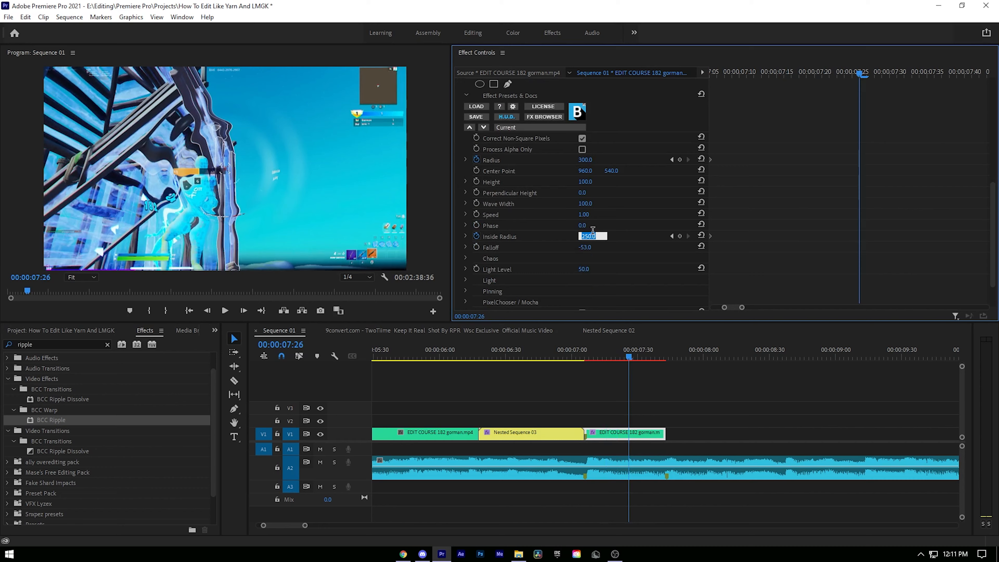
click(613, 232)
drag(585, 237, 735, 236)
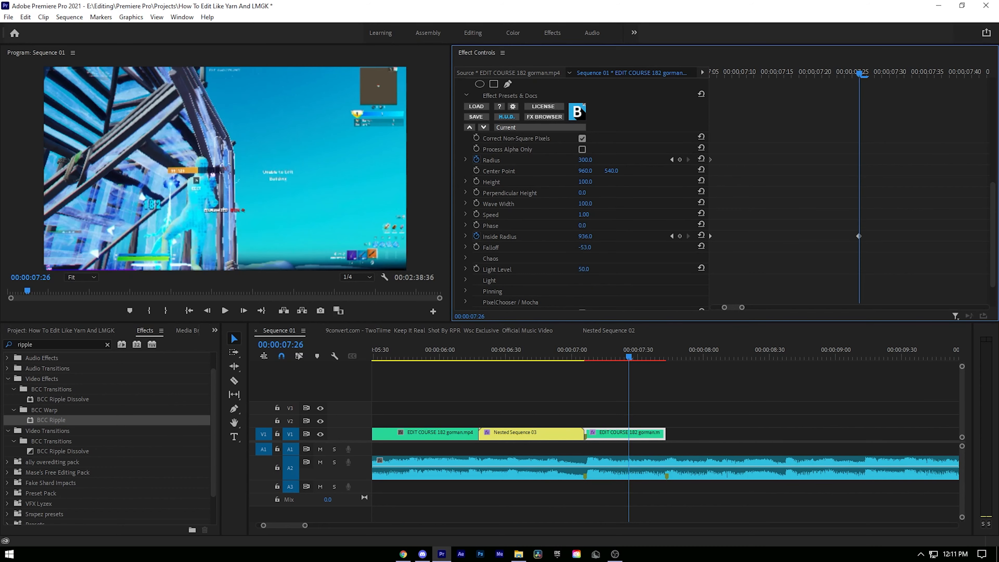
- Preview the animated ripple from about 00:00:06:47 and go to the first Radius keyframe at 00:00:07:06
key(space)
click(542, 341)
click(545, 344)
key(space)
click(544, 344)
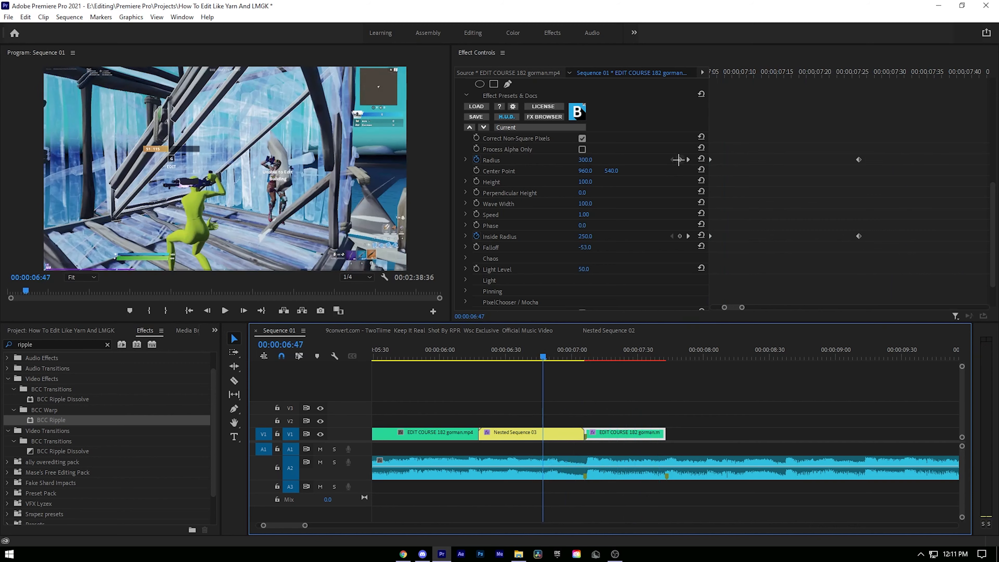
click(688, 159)
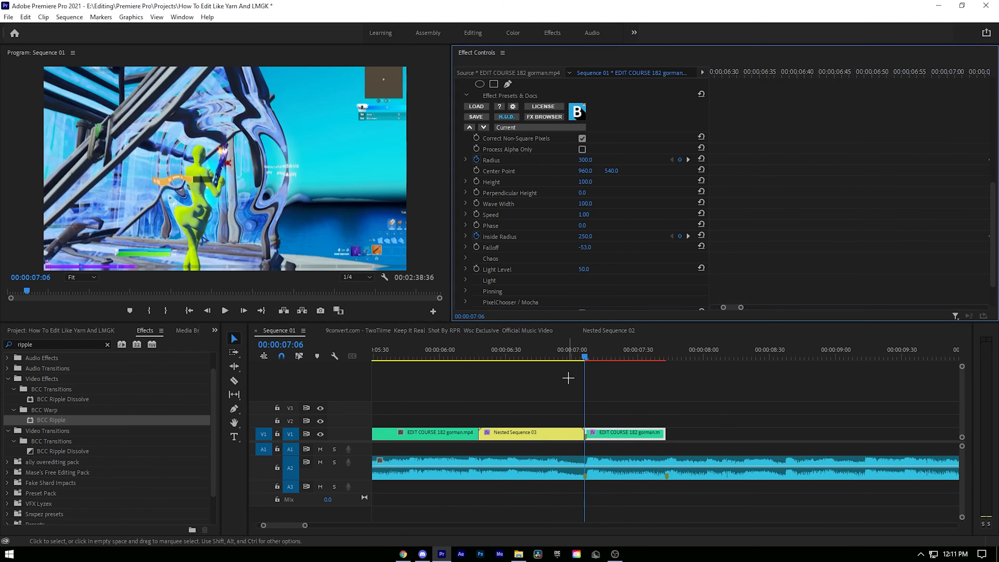
- Move BCC Ripple's ending Radius and Inside Radius keyframes to 00:00:07:21, setting Radius to 2026 and Inside Radius to 1574
key(space)
key(space)
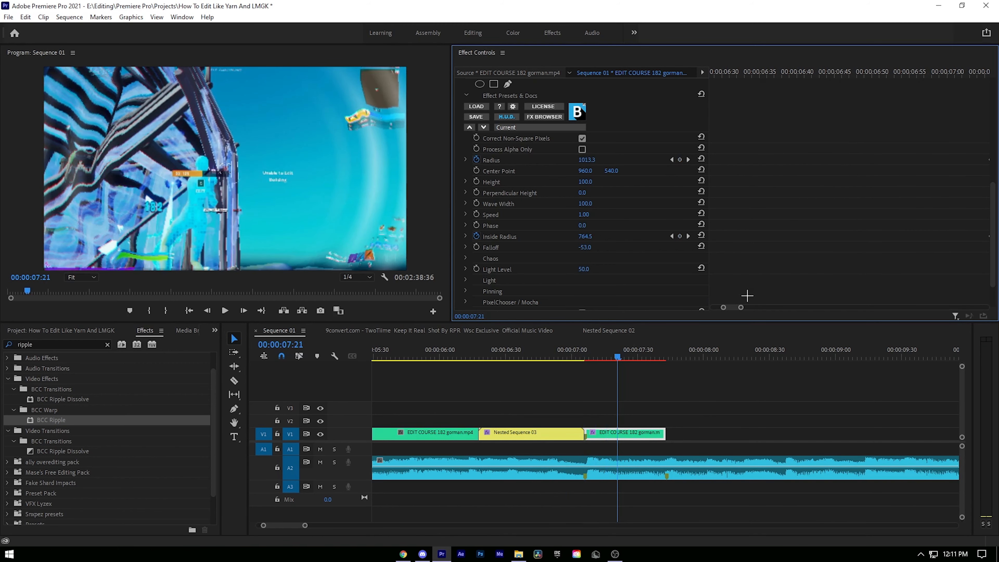
click(502, 53)
click(535, 227)
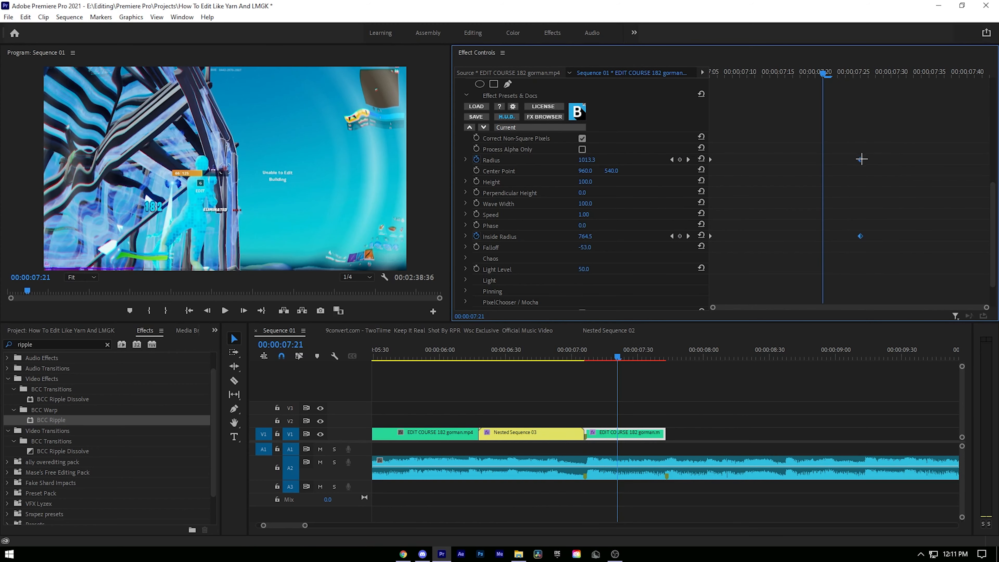
drag(862, 159, 823, 159)
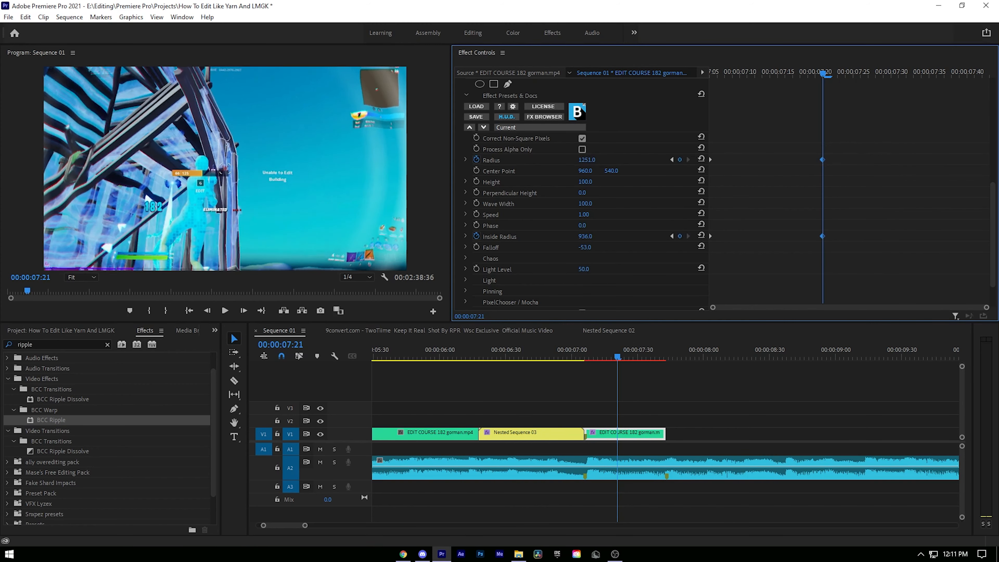
drag(587, 160, 892, 160)
drag(585, 236, 836, 237)
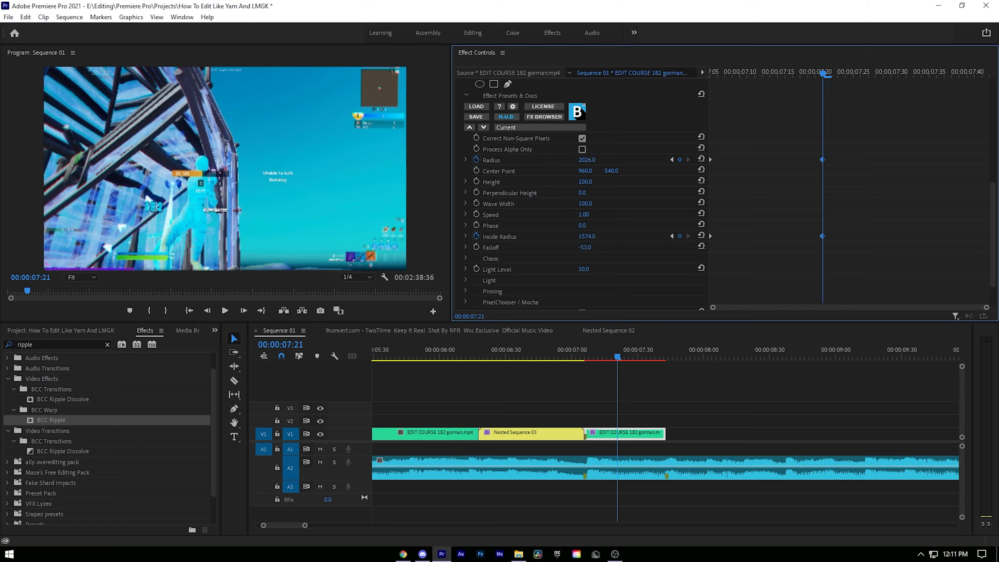
- Preview the retimed ripple from 00:00:06:29 and return to the start of the last gorman segment at 00:00:07:06
click(504, 353)
click(527, 384)
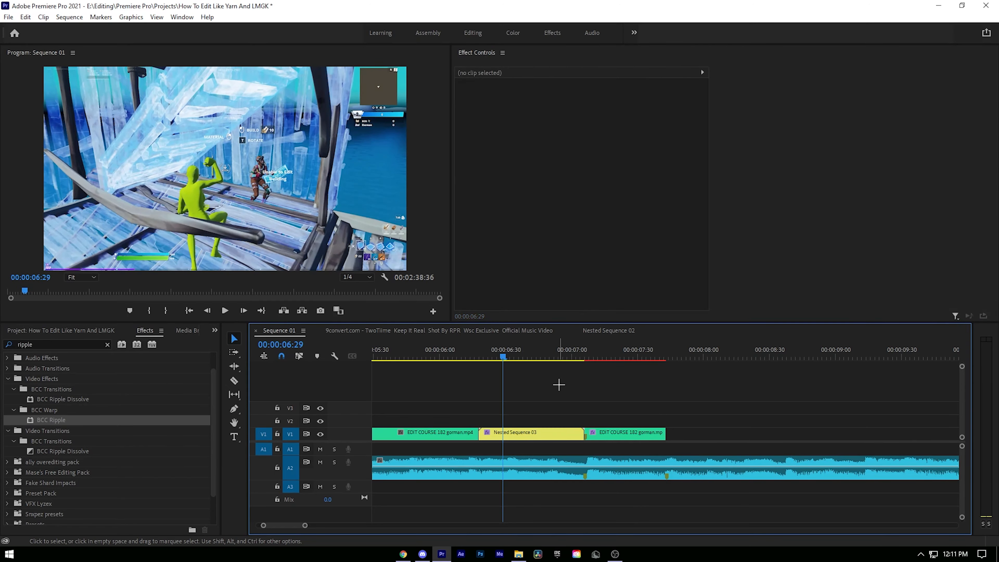
key(space)
key(space)
drag(600, 353, 584, 353)
- Copy the first S_Shake (God Impact) from Nested Sequence 02's last clip to the last gorman segment, placing it directly below BCC Velocity Remap
click(605, 432)
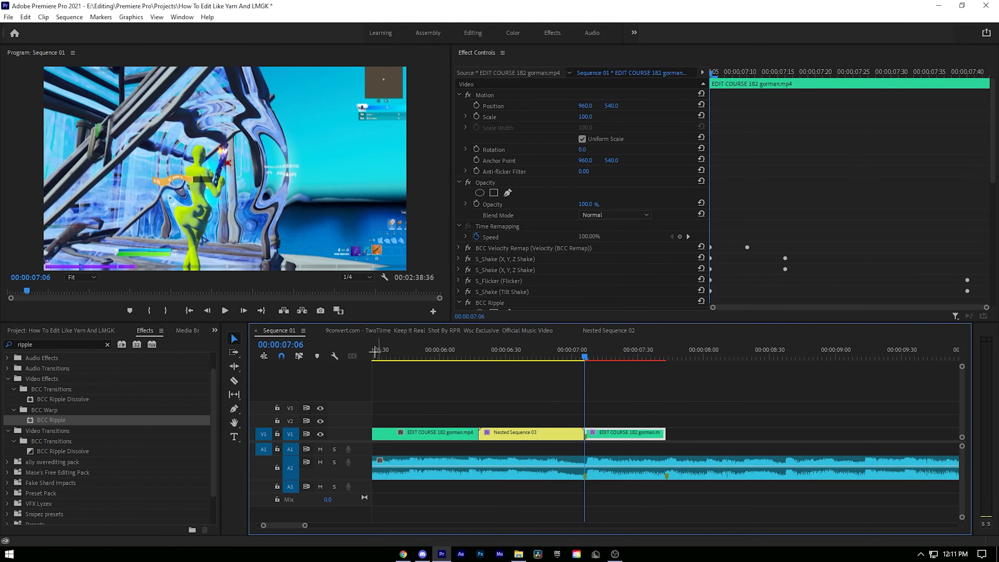
click(609, 330)
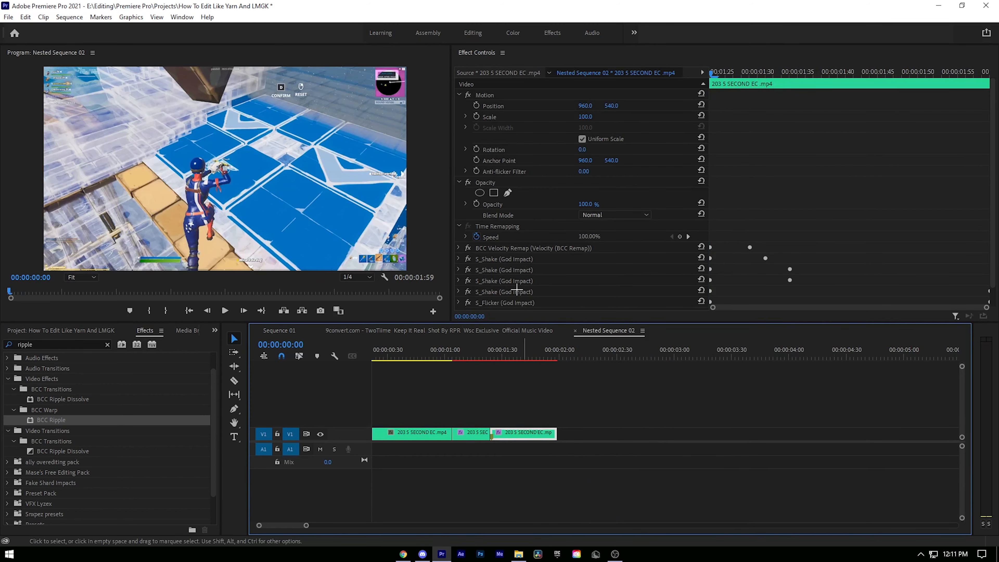
right_click(506, 264)
right_click(501, 259)
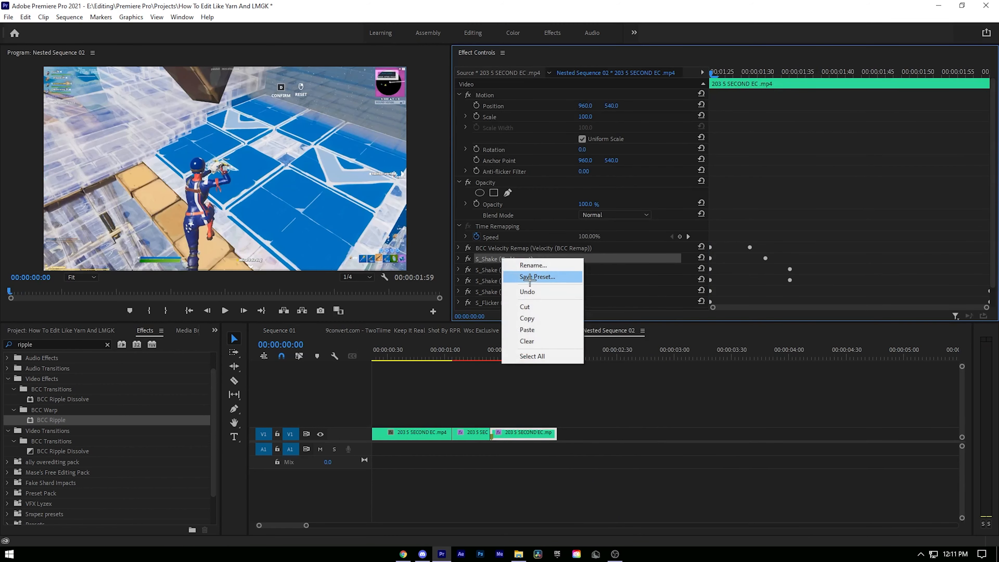
click(528, 319)
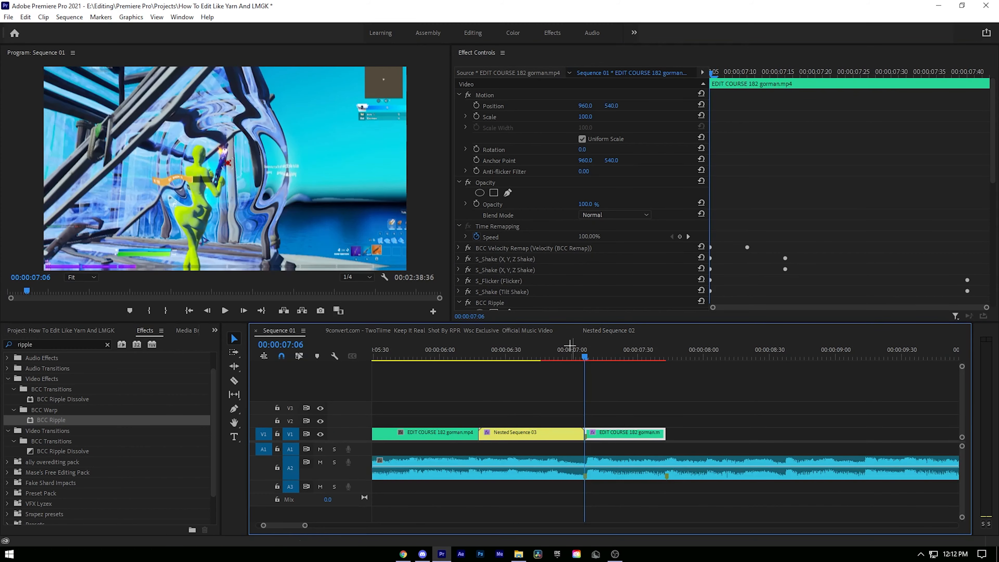
scroll(477, 277, down, 3)
click(458, 241)
right_click(484, 300)
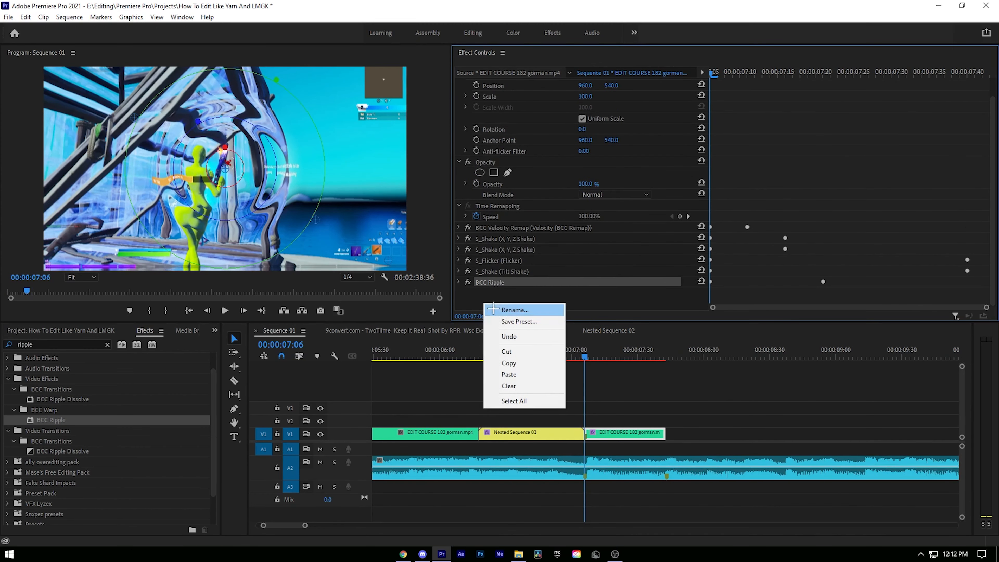
click(508, 375)
drag(492, 294, 502, 243)
- Preview the sequence from 00:00:05:36 through the last gorman segment with the added shake
scroll(507, 354, down, 2)
click(444, 352)
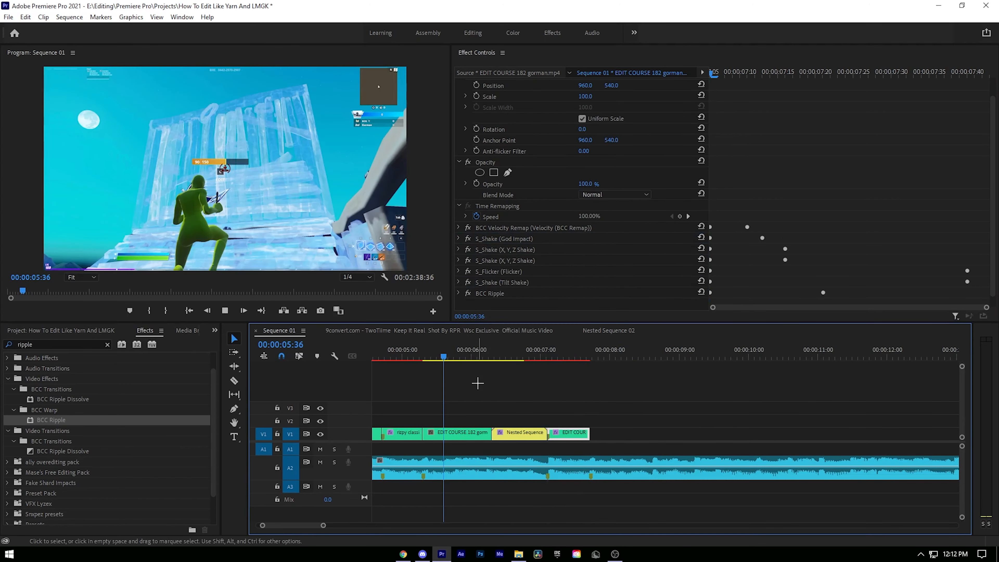
key(space)
click(487, 390)
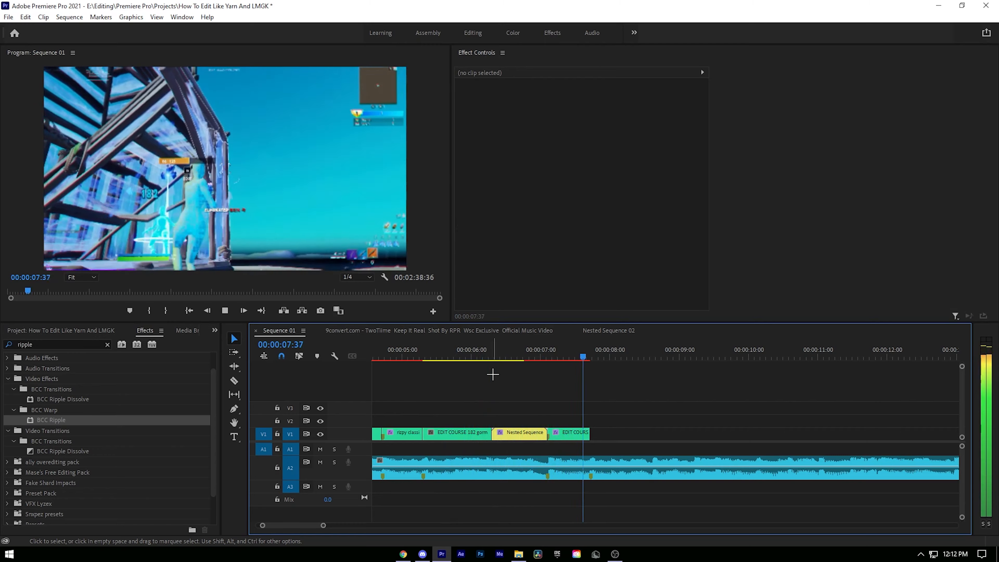
key(ctrl+s)
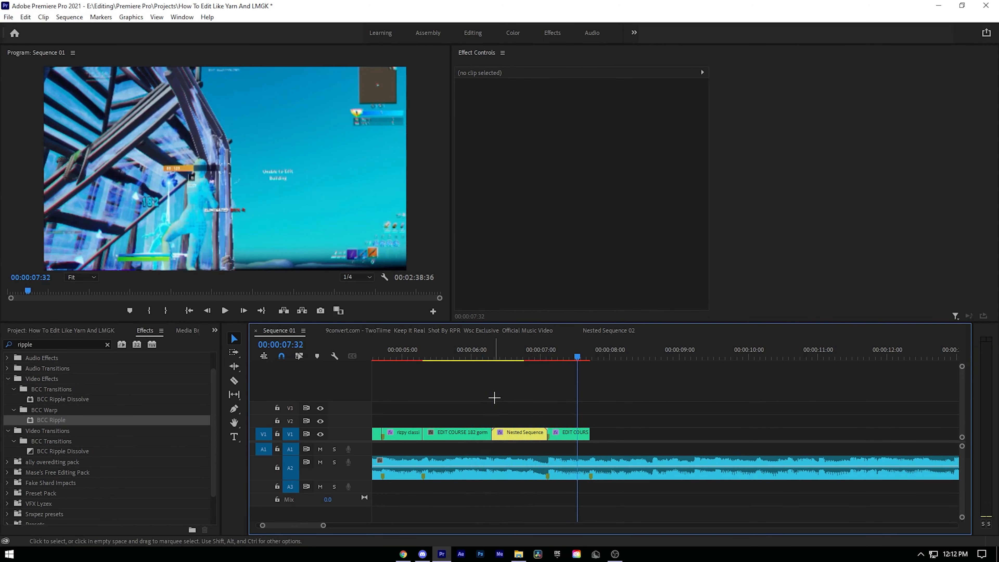
- Go to the cut before the long rizpy classic clip at 00:00:02:54 and save the project
click(567, 433)
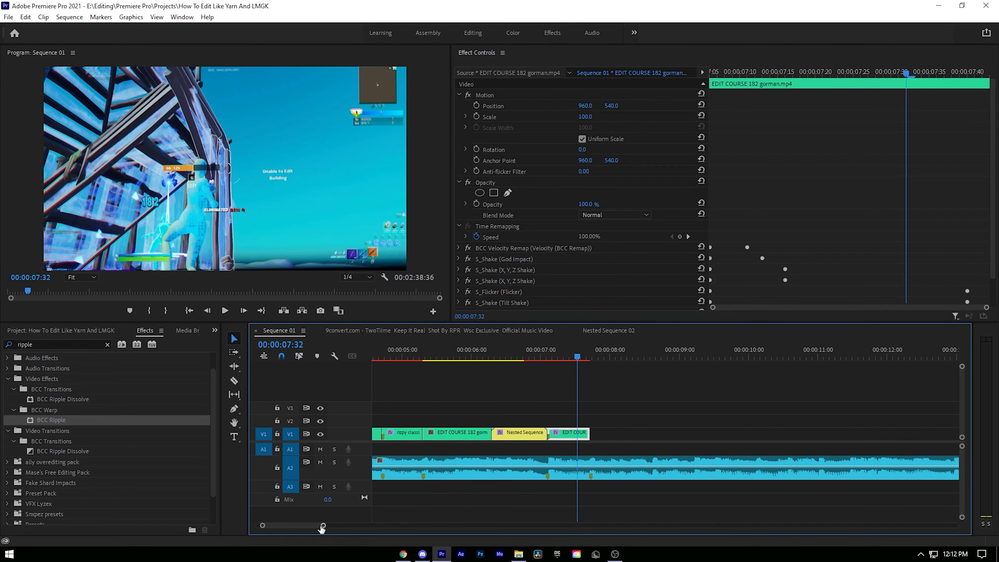
drag(322, 529, 347, 526)
click(476, 355)
click(497, 378)
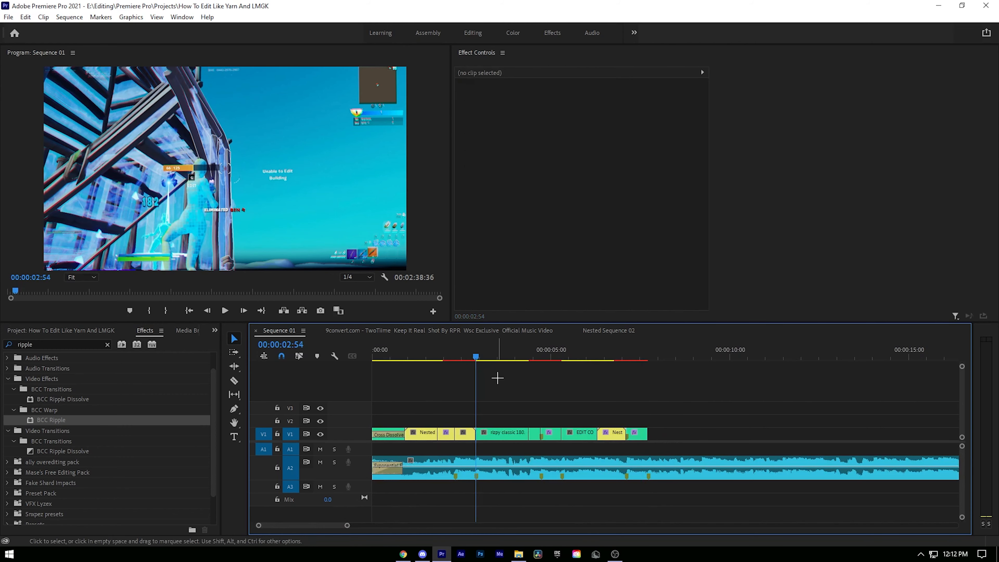
key(ctrl+s)
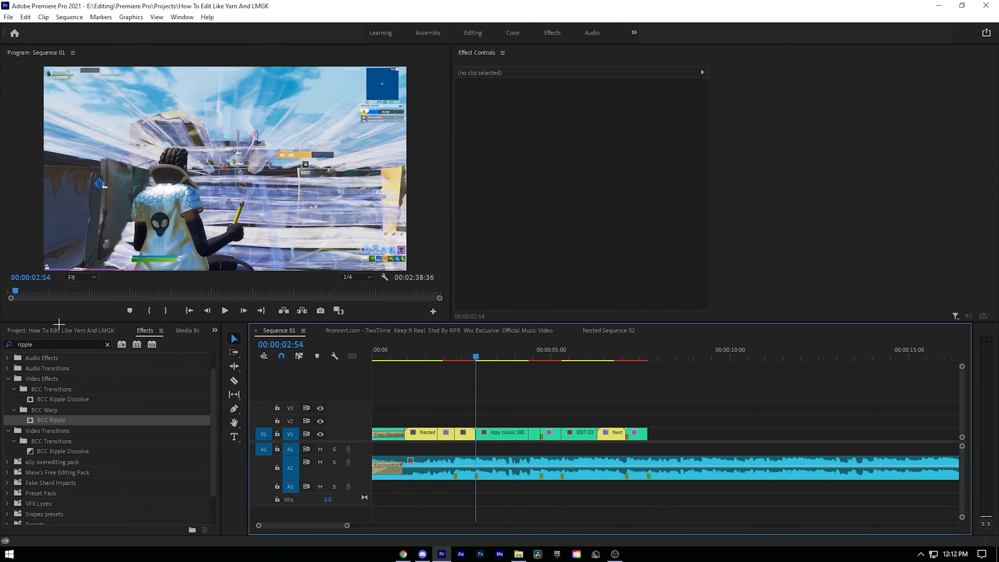
- Clear the ripple search from the effects list
click(47, 328)
click(132, 331)
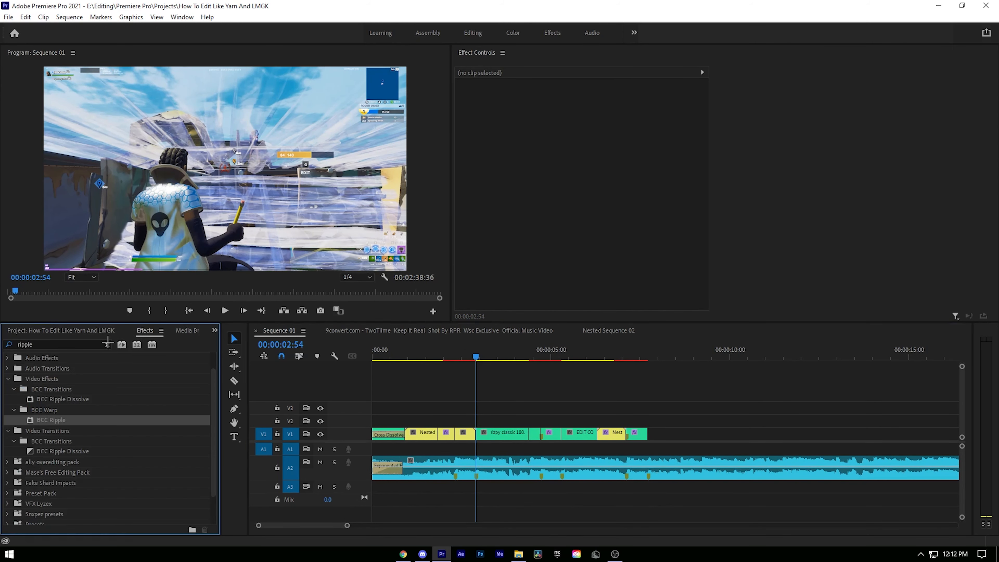
click(108, 344)
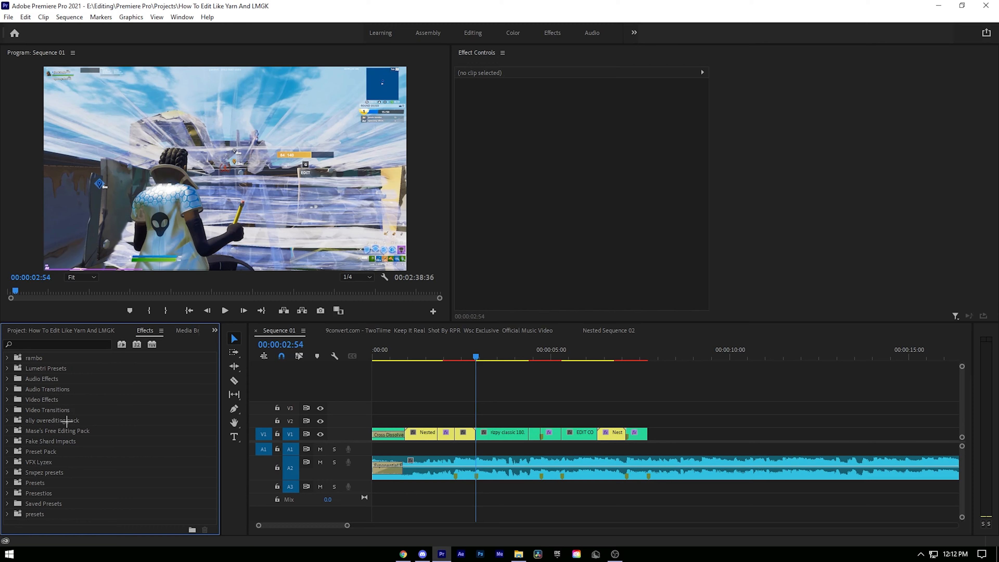
right_click(62, 428)
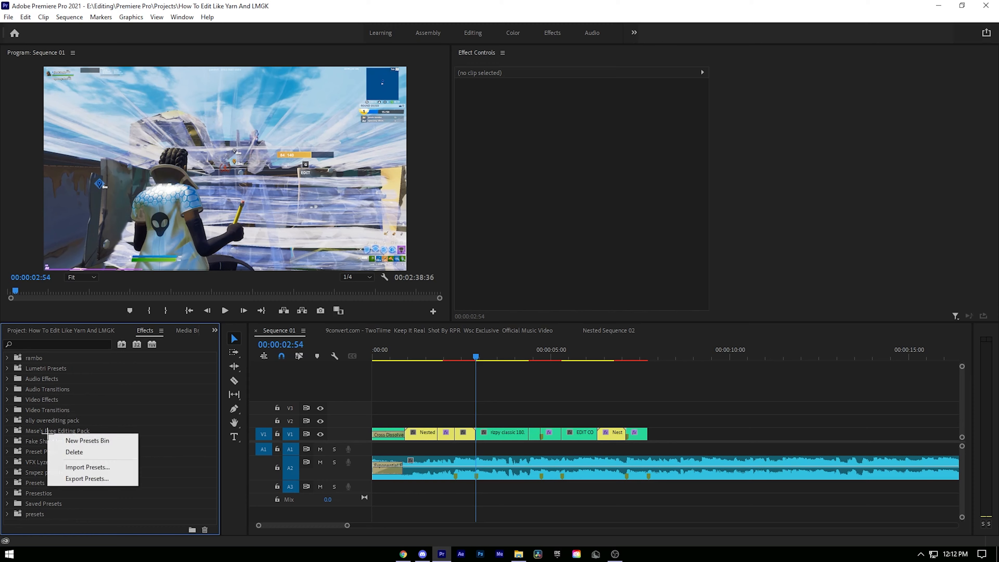
click(85, 467)
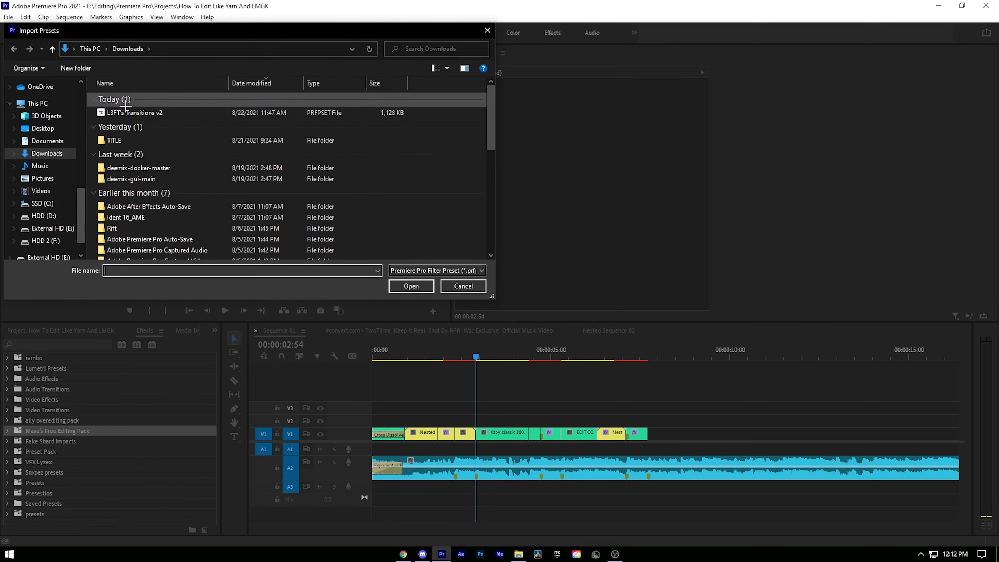
click(463, 286)
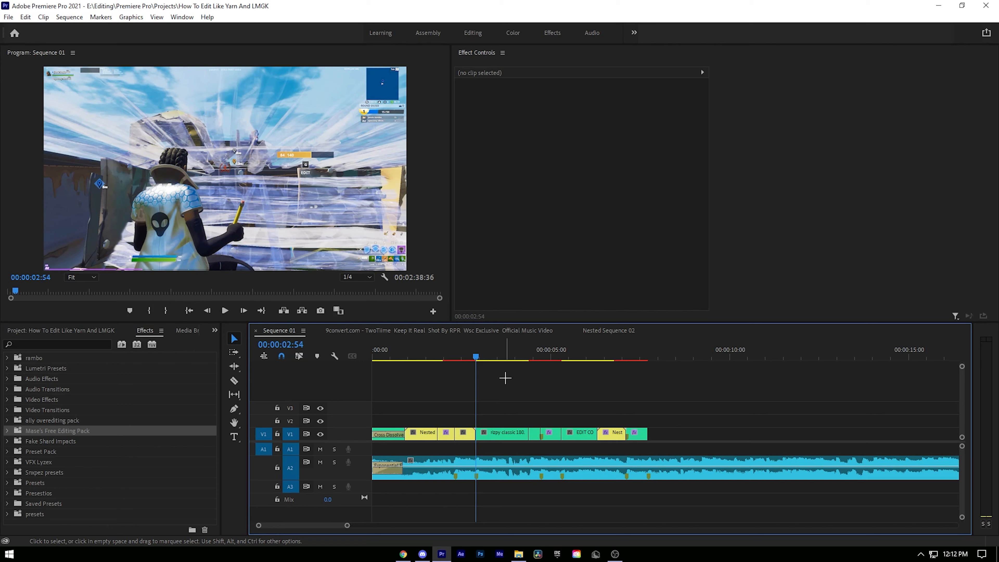
- Expand the presets bin and look through L3FT's Yarn Zoom In and Zoom out presets
click(7, 514)
scroll(86, 458, down, 4)
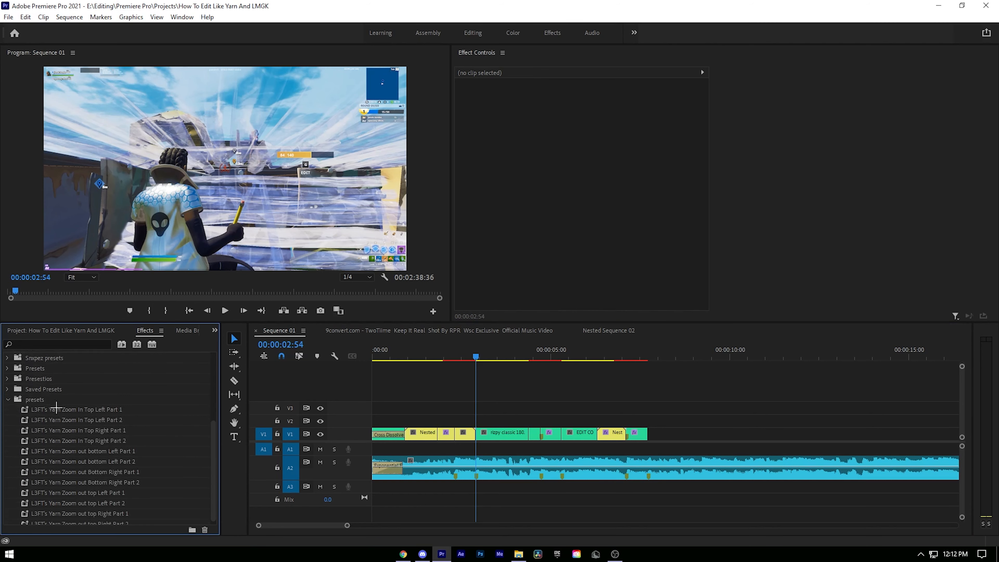
scroll(40, 401, down, 1)
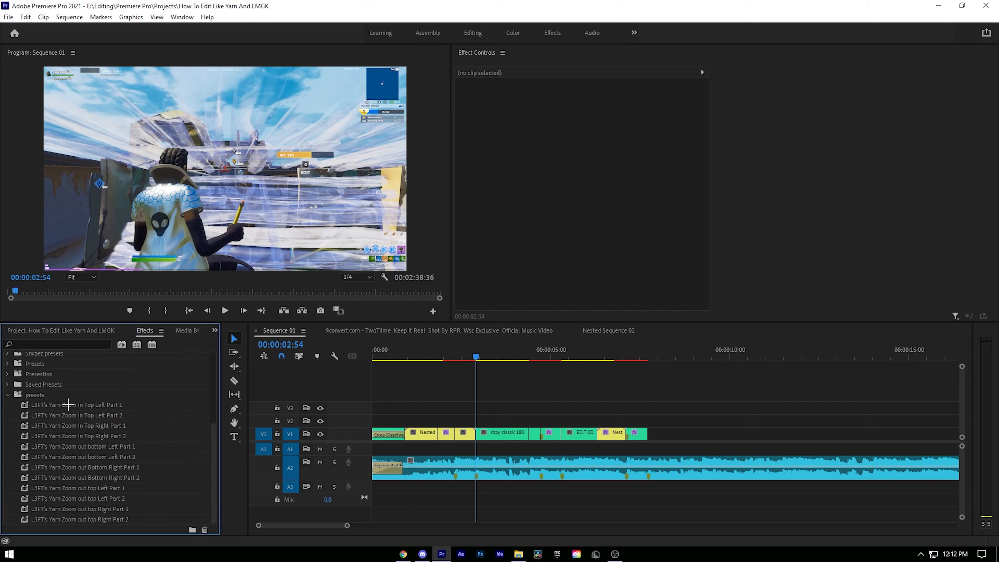
click(81, 406)
click(74, 519)
click(81, 436)
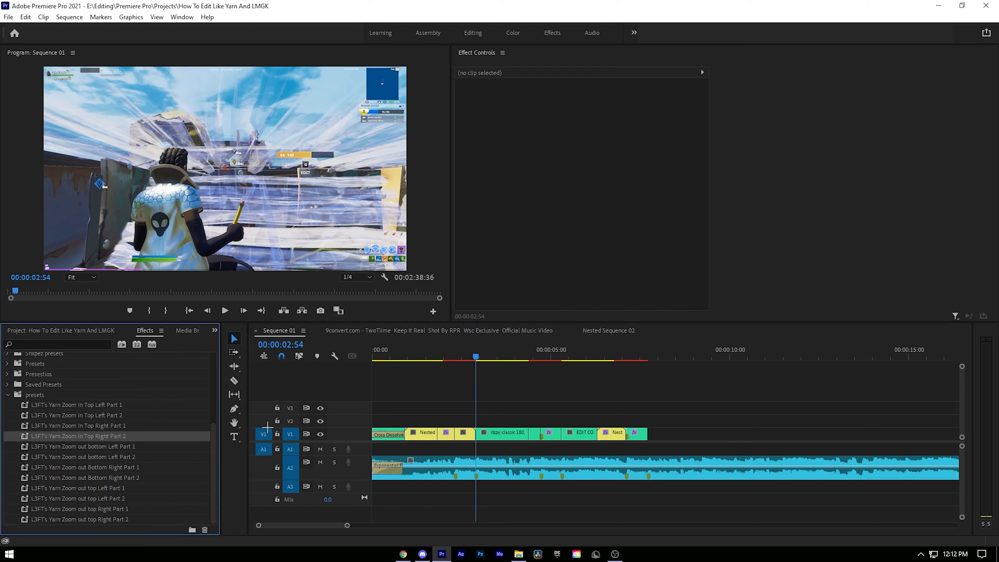
- Nest the rizpy classic 180.mp4 clip that starts at 00:00:02:54, keeping the default sequence name
scroll(452, 417, up, 4)
scroll(490, 423, down, 1)
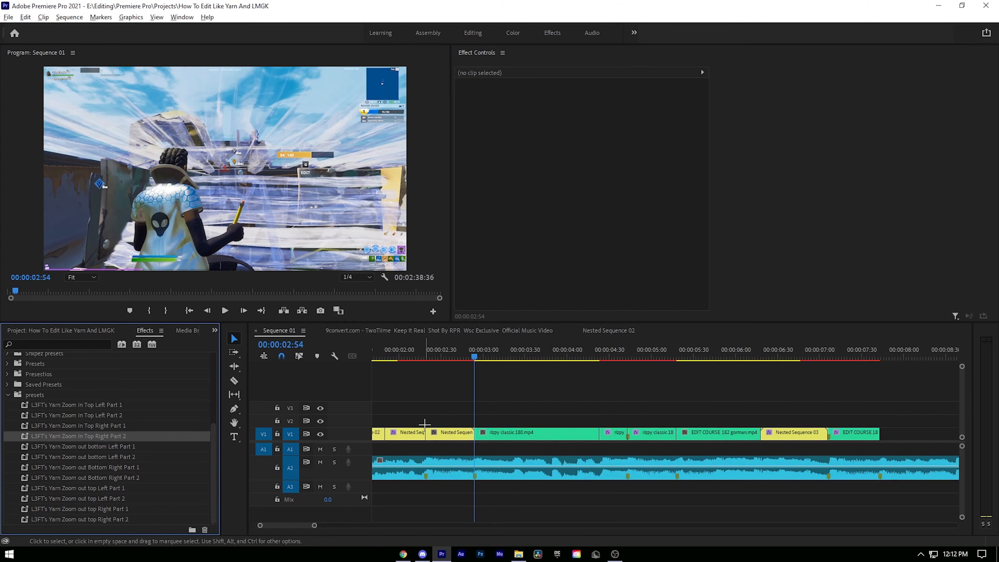
right_click(480, 435)
click(488, 433)
right_click(490, 433)
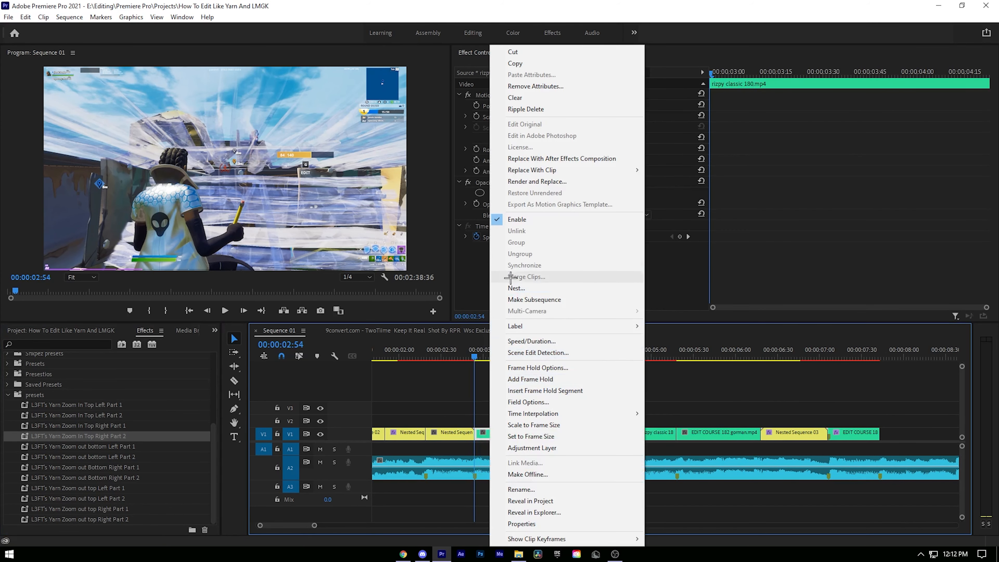
click(516, 288)
click(477, 288)
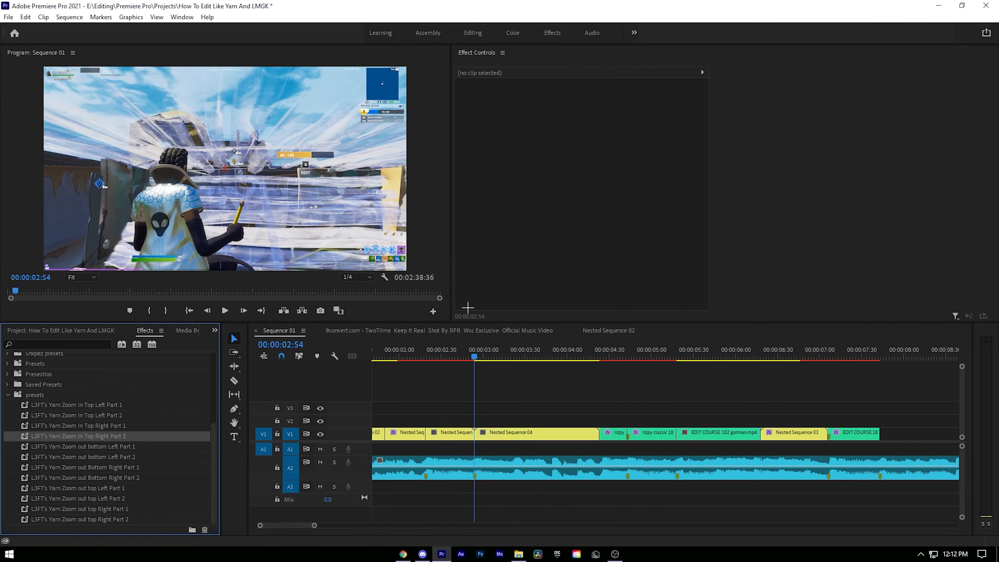
right_click(443, 434)
click(404, 402)
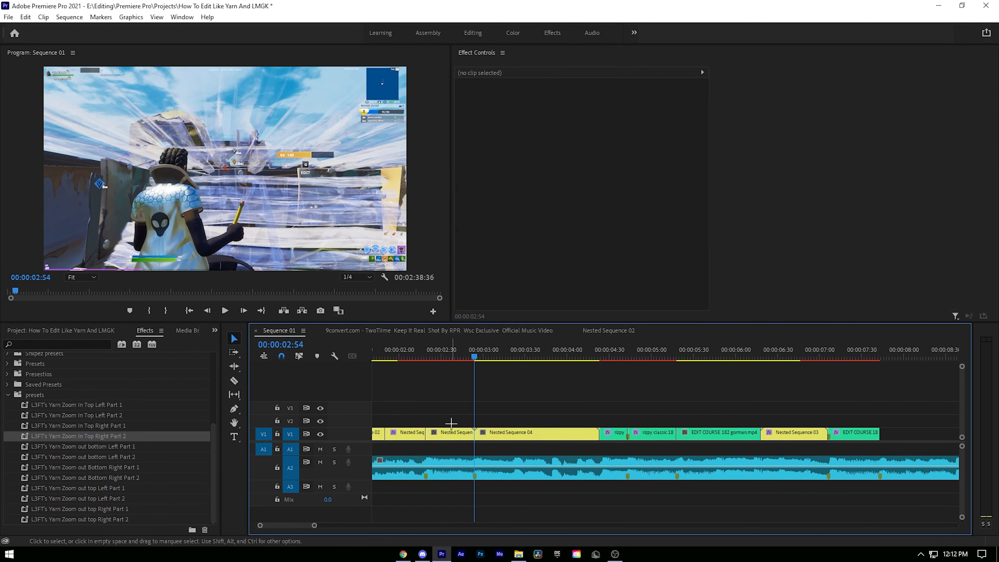
- Compare L3FT's Yarn Zoom In Top Left and Zoom out bottom Left presets against the clips on either side of the 00:00:02:54 cut
scroll(422, 418, up, 3)
drag(488, 410, 541, 404)
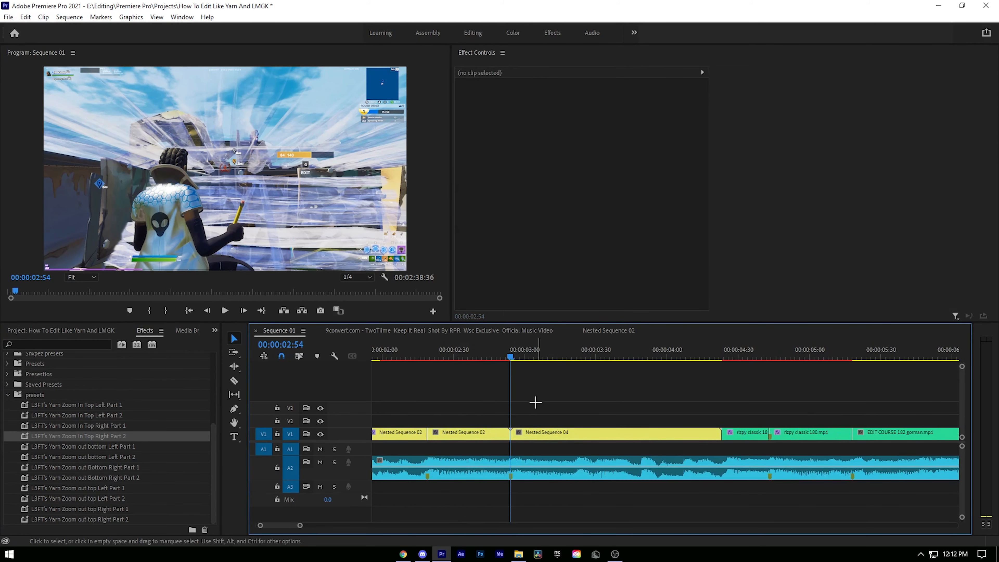
click(62, 404)
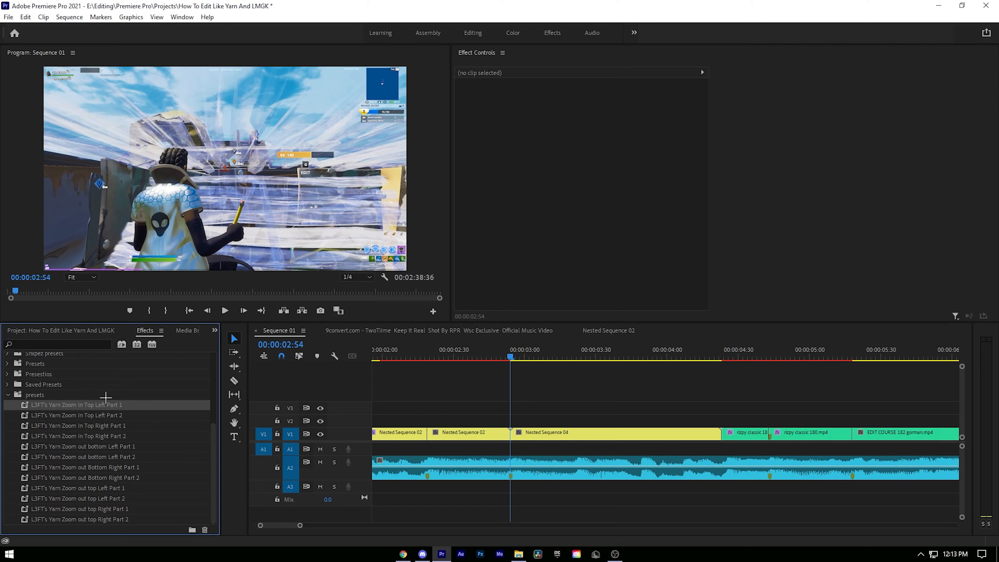
click(125, 411)
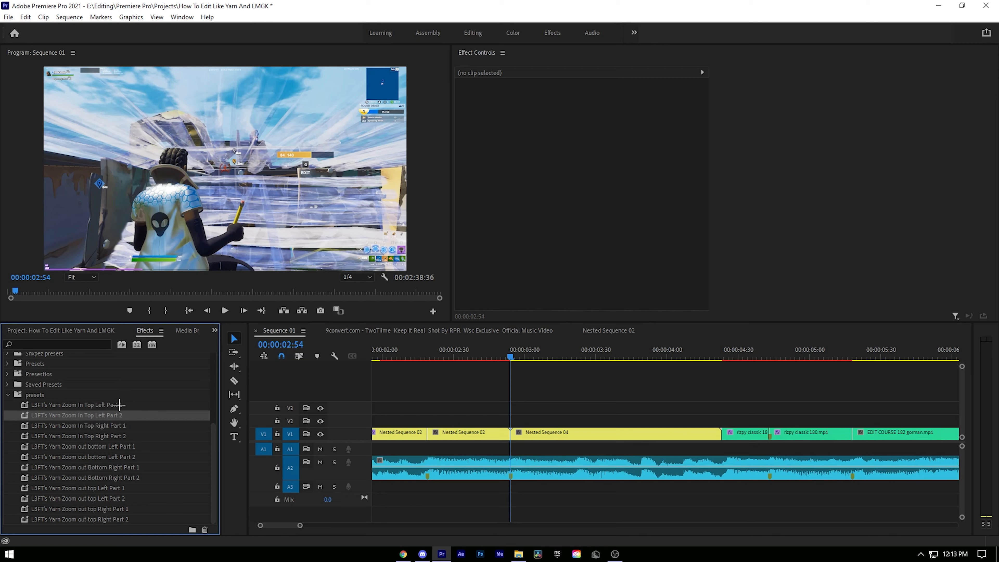
click(119, 404)
click(484, 434)
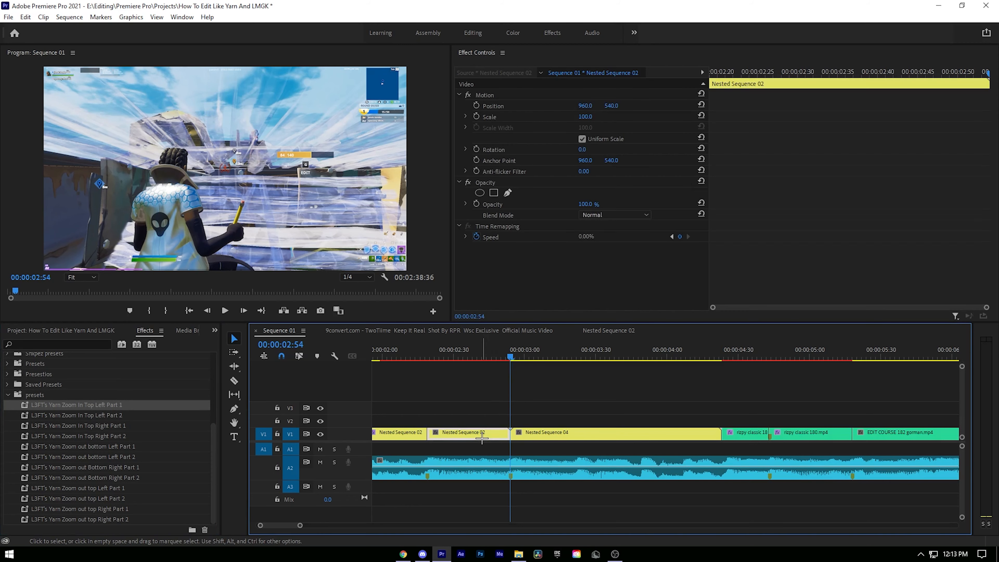
click(531, 433)
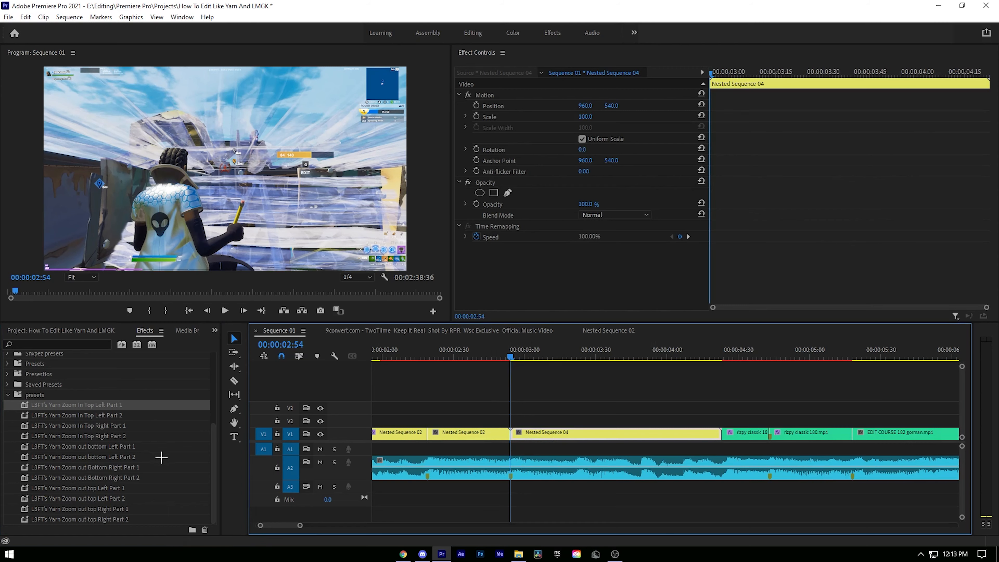
click(156, 457)
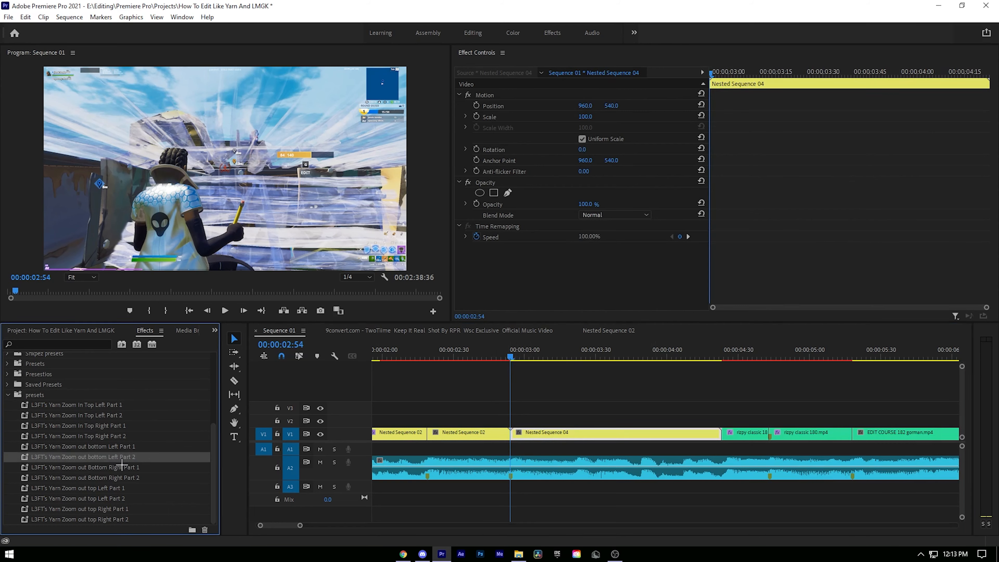
click(133, 446)
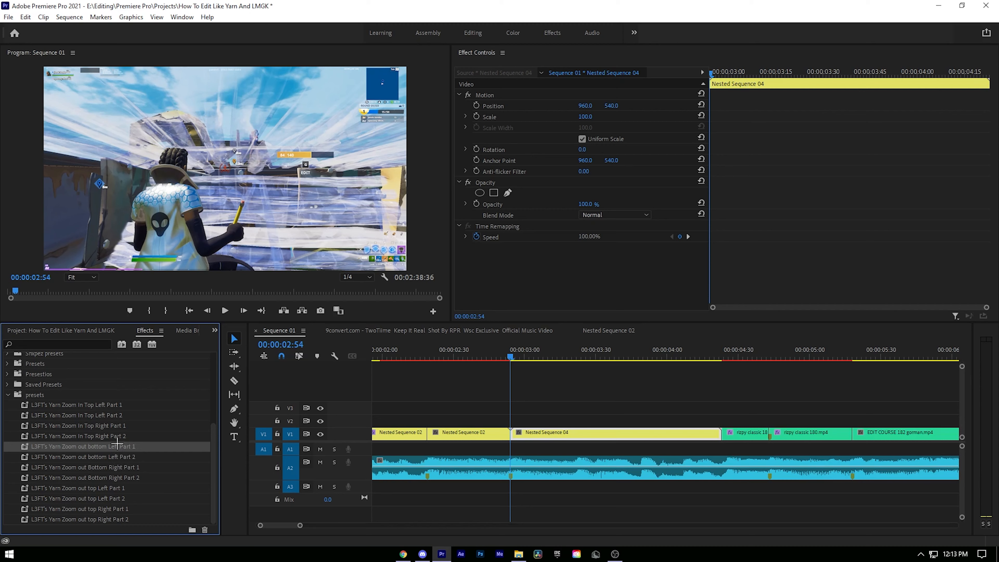
- Apply L3FT's Yarn Zoom out bottom Left Part 1 before and Part 2 after the 00:00:02:54 cut, and preview the transition
drag(141, 430, 433, 443)
drag(134, 457, 542, 434)
scroll(496, 395, down, 1)
drag(425, 351, 412, 352)
click(491, 396)
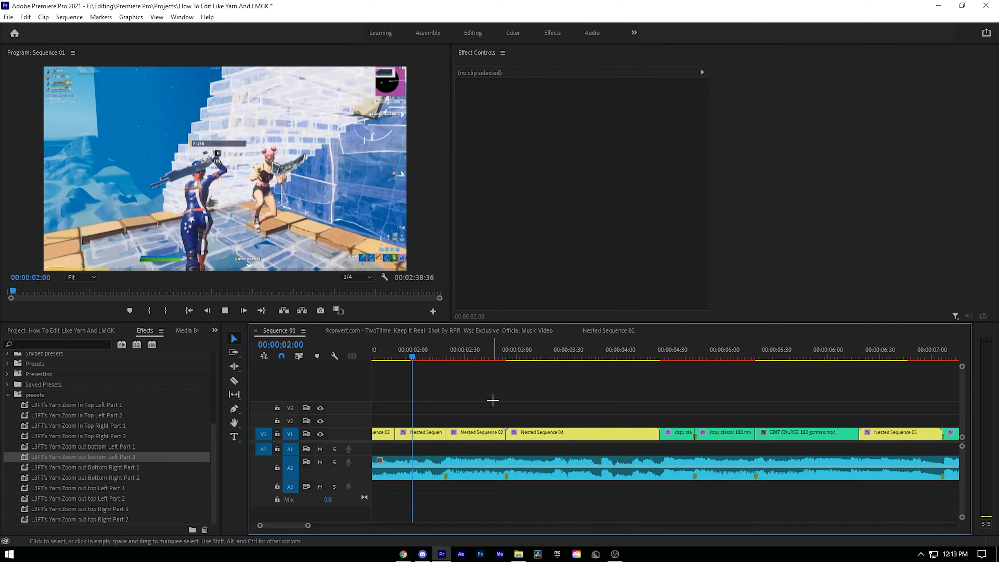
key(space)
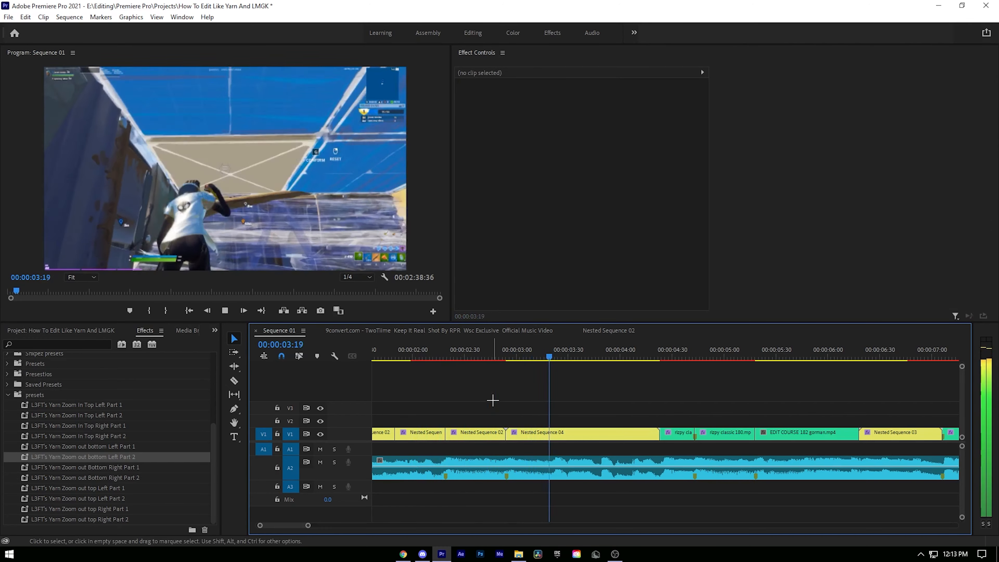
drag(476, 349, 401, 344)
key(space)
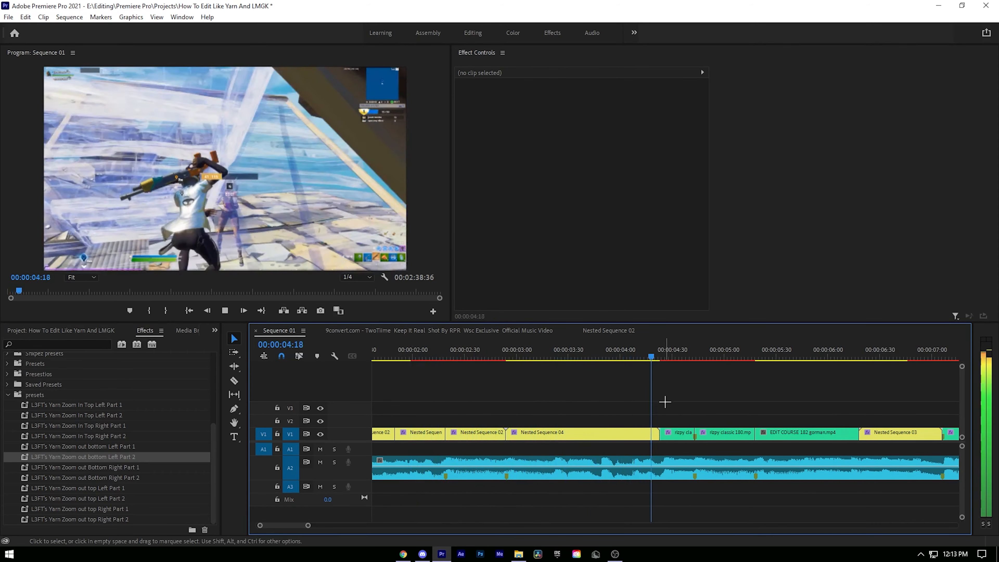
key(space)
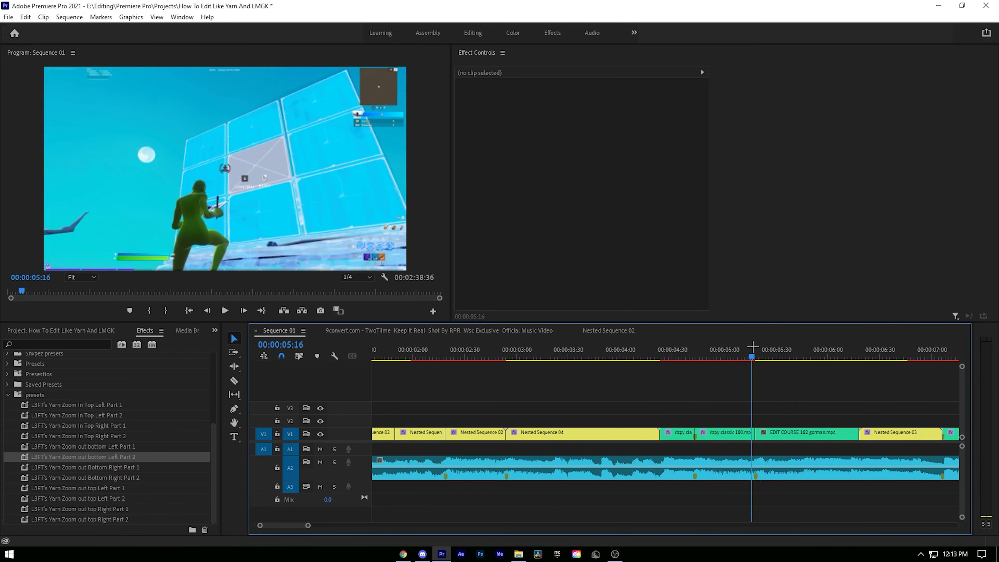
- Nest the clips on both sides of the 00:00:05:19 cut and apply L3FT's Yarn Zoom In Top Right Part 1 before and Part 2 after it
click(757, 349)
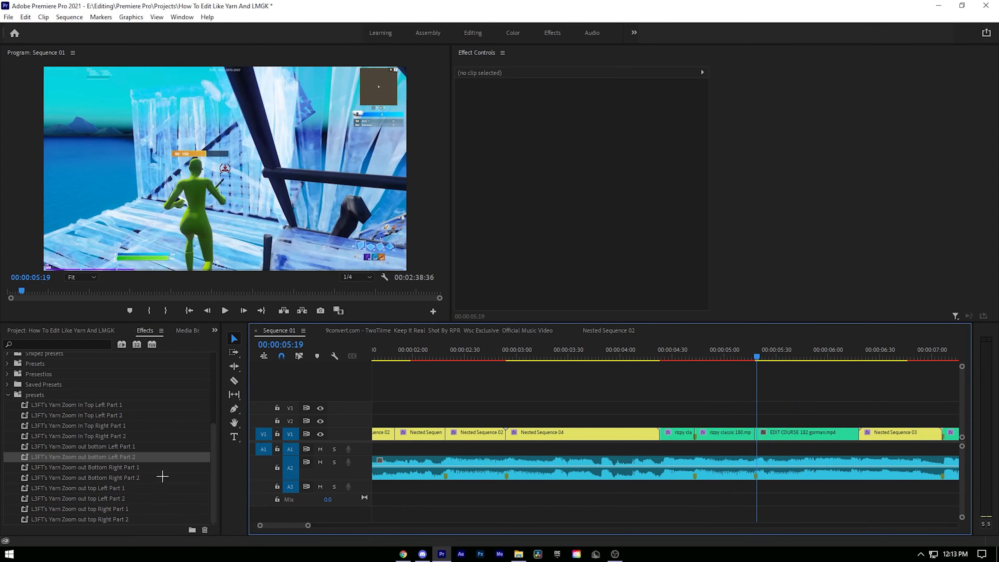
click(106, 414)
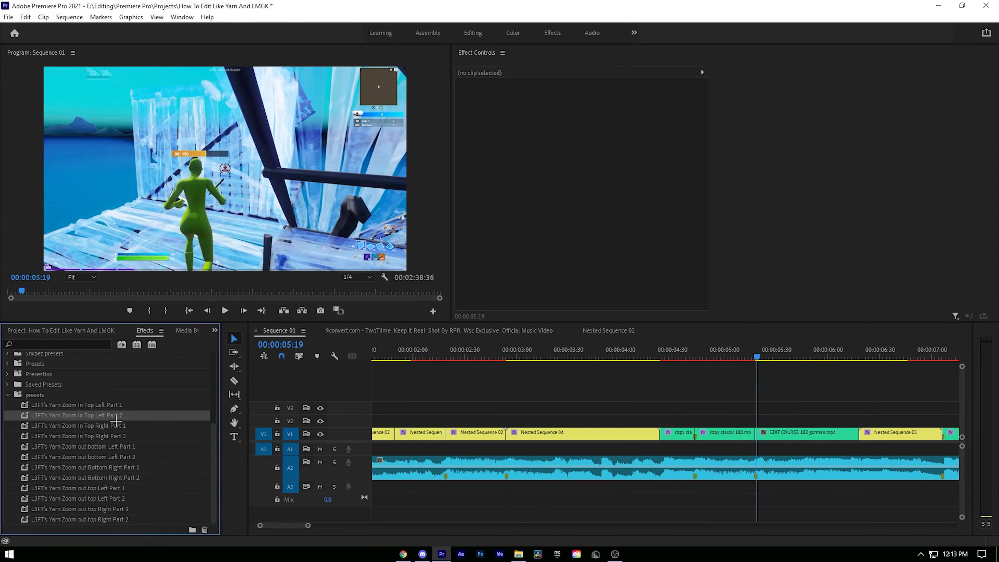
drag(603, 436, 726, 433)
drag(78, 436, 782, 434)
click(730, 429)
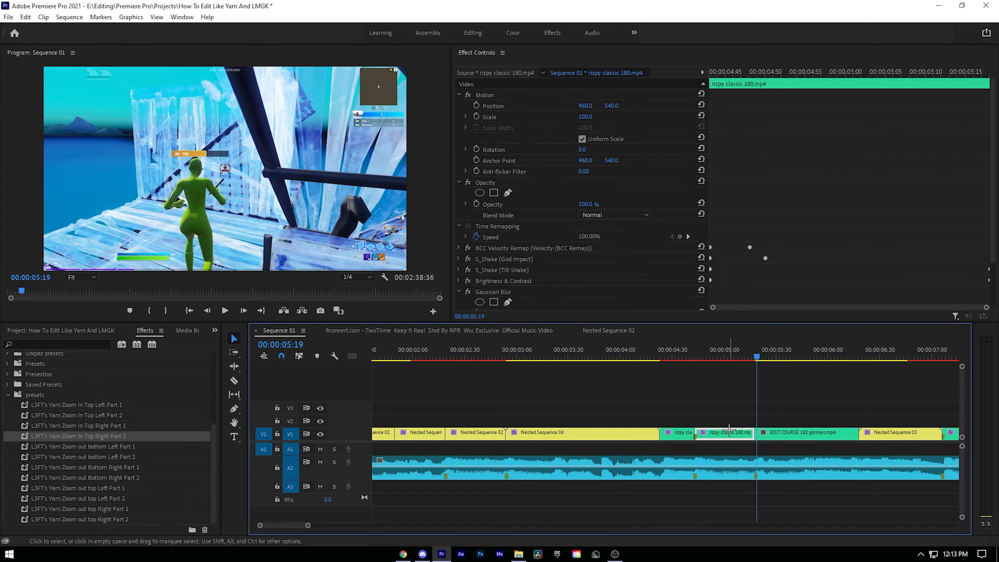
right_click(725, 431)
click(748, 285)
click(475, 288)
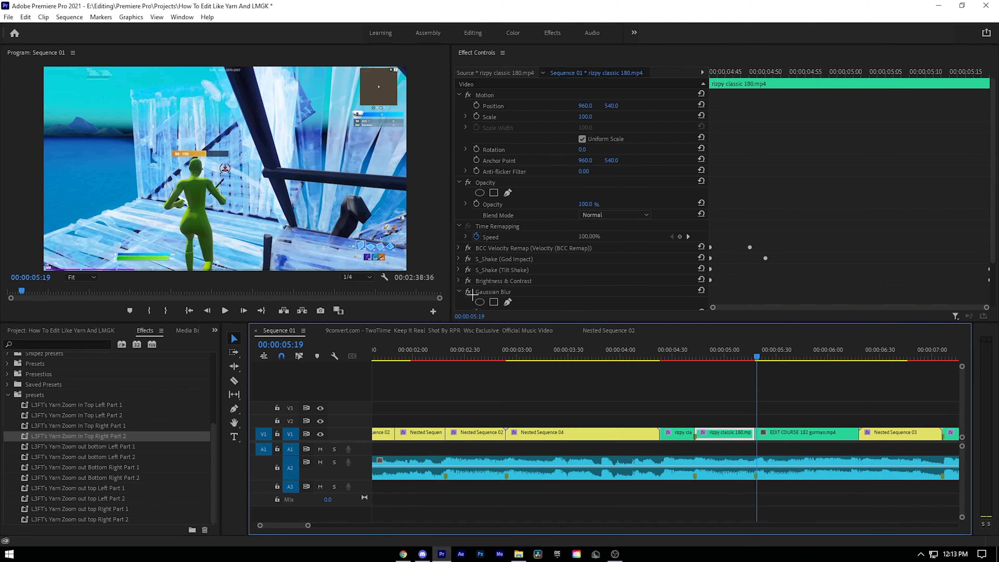
drag(113, 430, 734, 436)
- Play back the zoom in transition between Nested Sequence 06 and Nested Sequence 07
key(space)
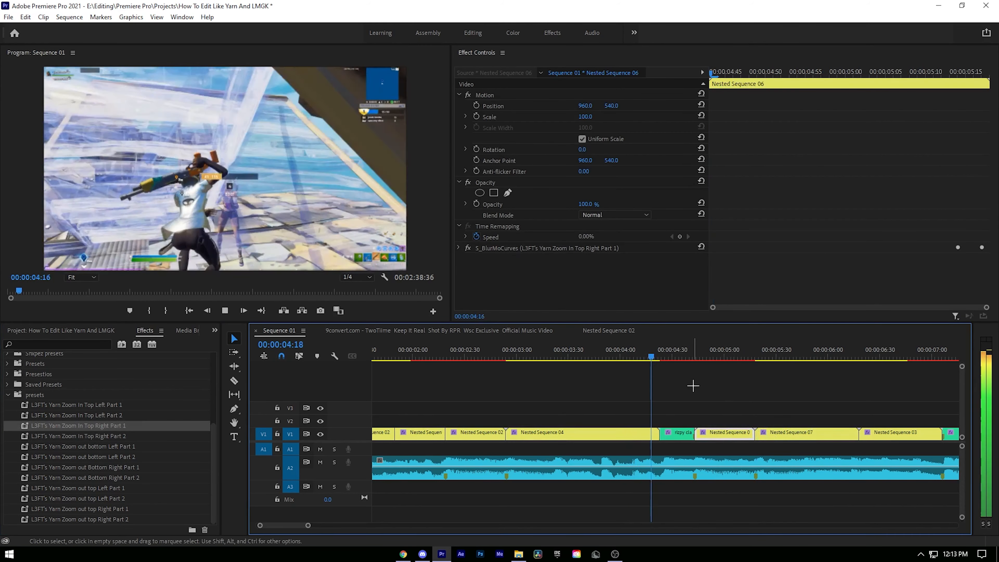
click(693, 386)
key(space)
click(686, 349)
key(space)
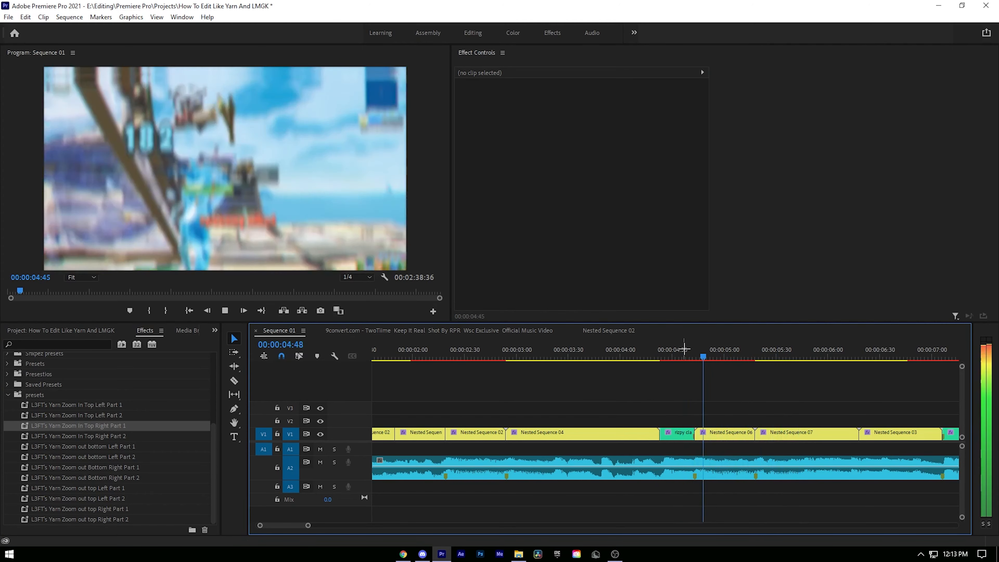
key(space)
- Go to 00:00:05:15 and set Wrap X and Wrap Y to Reflect in the S_BlurMoCurves effect on Nested Sequence 06
drag(740, 343, 750, 341)
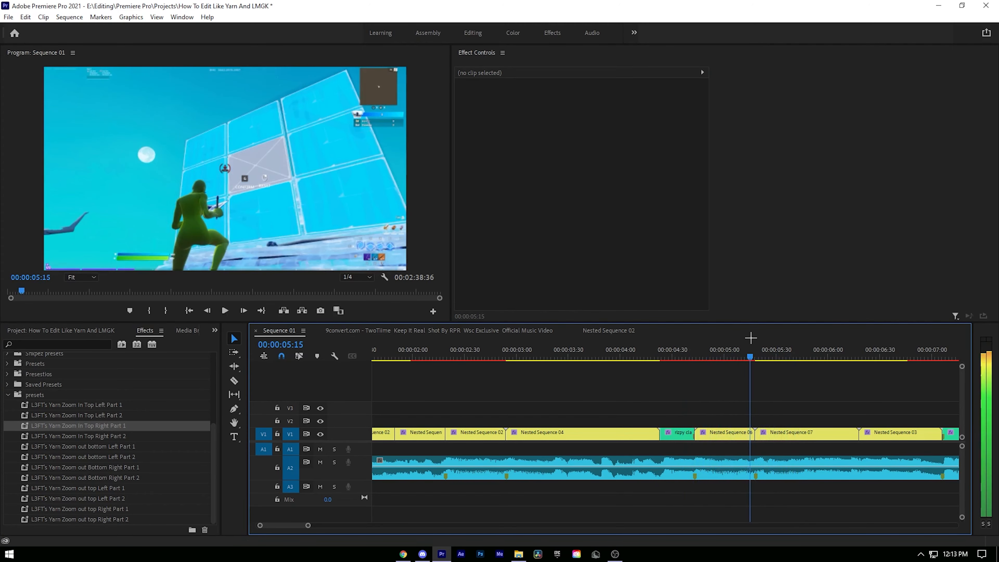
click(733, 433)
click(459, 248)
scroll(536, 286, down, 5)
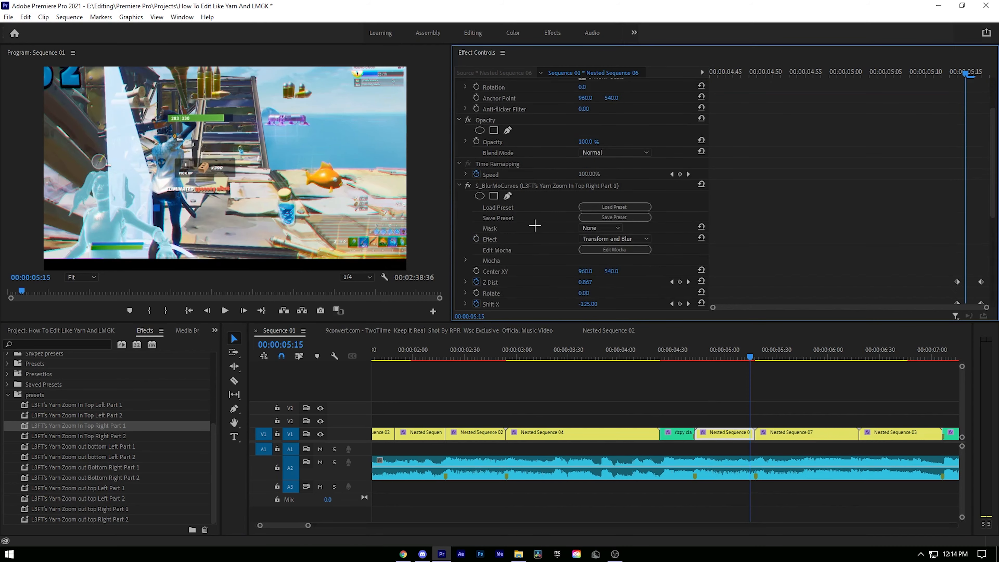
click(581, 255)
click(590, 288)
click(587, 266)
click(592, 298)
scroll(500, 192, up, 1)
- Expand the S_BlurMoCurves effect on Nested Sequence 07 and examine its settings
click(787, 433)
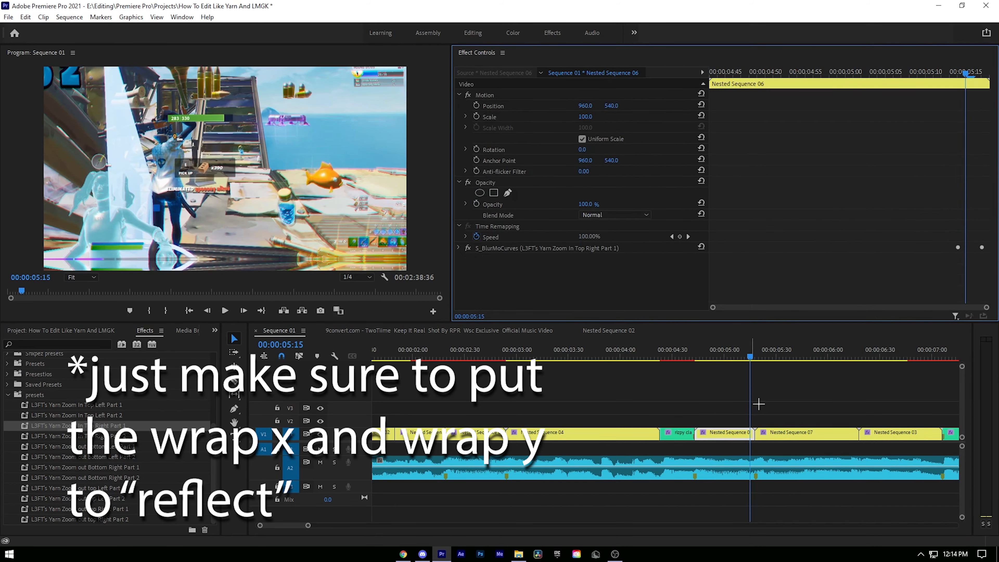
click(458, 248)
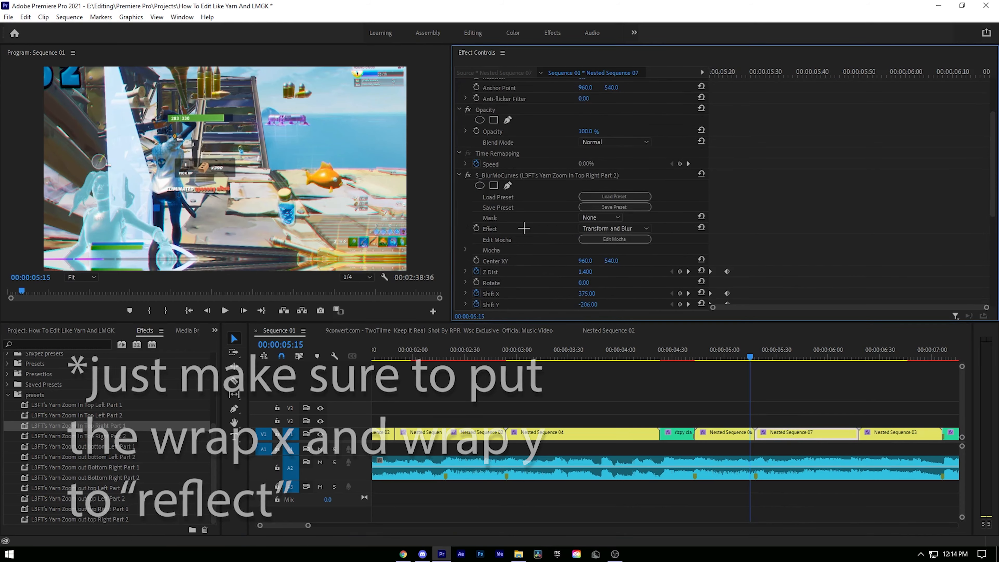
scroll(551, 237, down, 5)
- Play back the sequence through the zoom transitions up to 00:00:06:59
click(641, 357)
click(685, 390)
key(space)
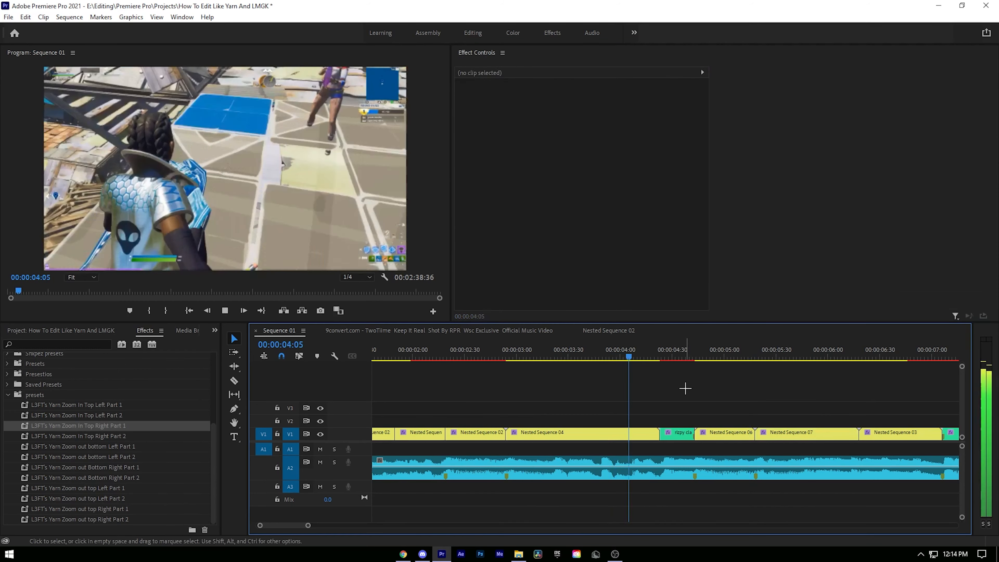
click(726, 352)
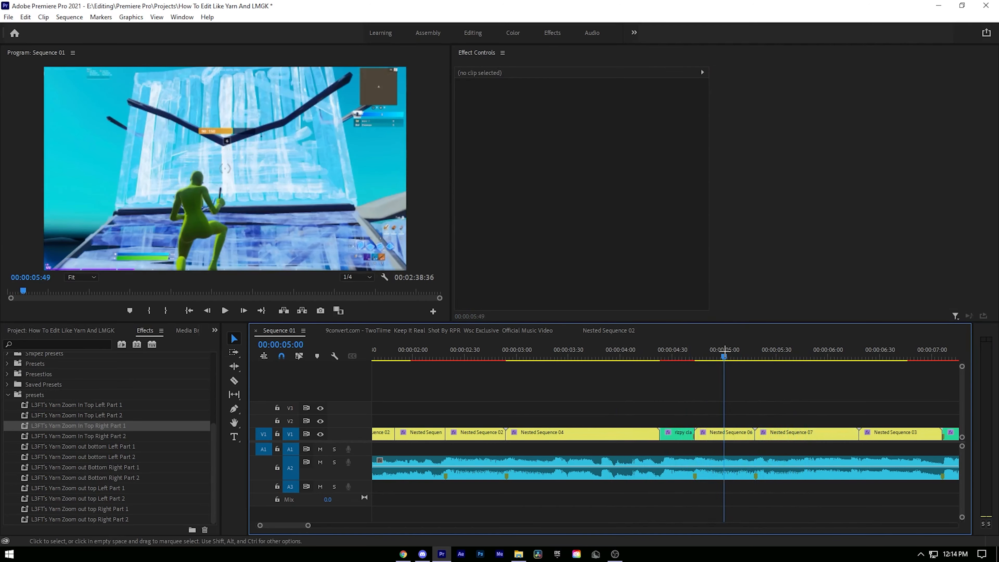
scroll(769, 372, down, 3)
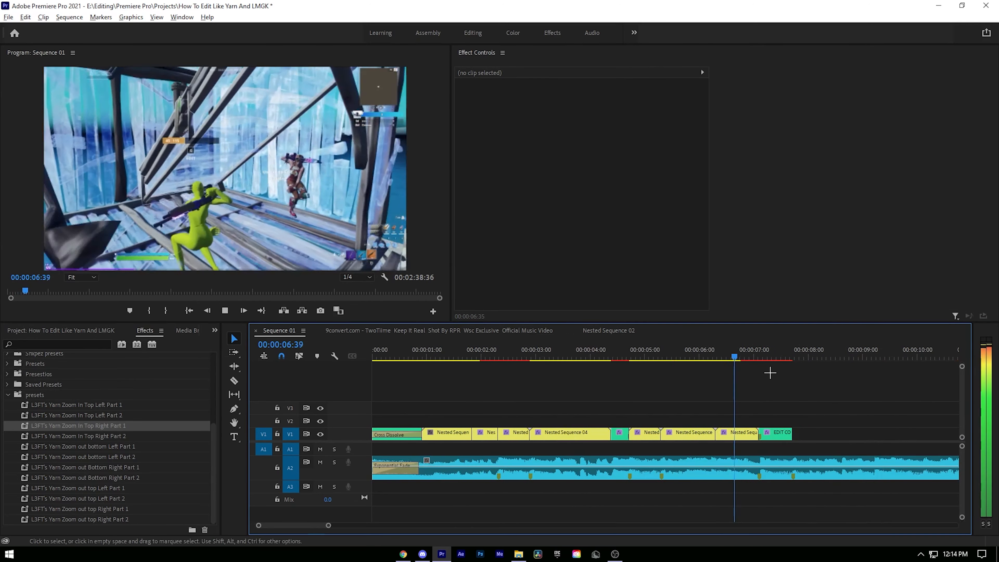
click(754, 356)
scroll(517, 388, down, 4)
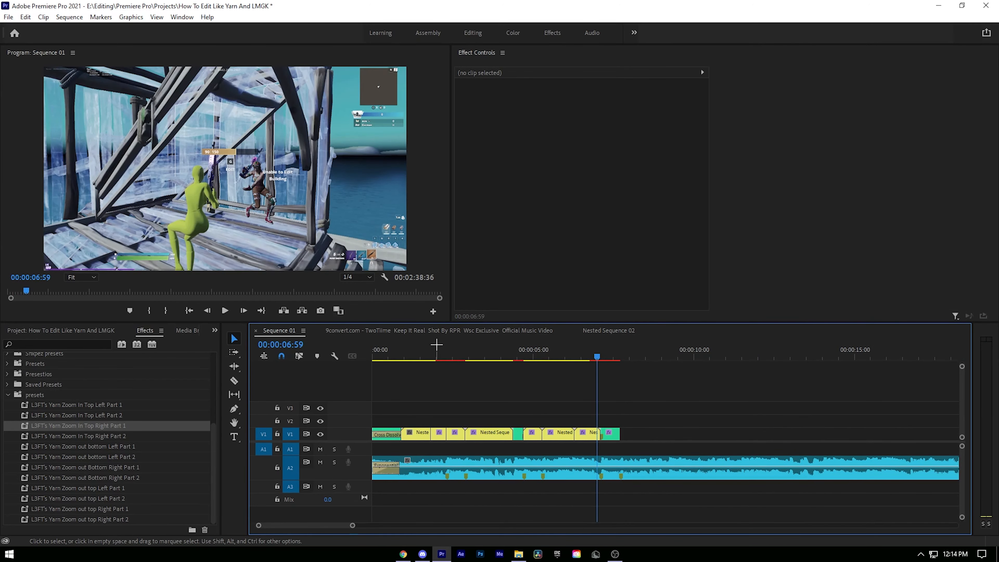
- Go to the cut at 00:00:02:19 and add Bass Swoosh.mp3 and Spaz (HS).mp3 from the project to audio track A3
drag(438, 352, 446, 356)
scroll(441, 379, up, 4)
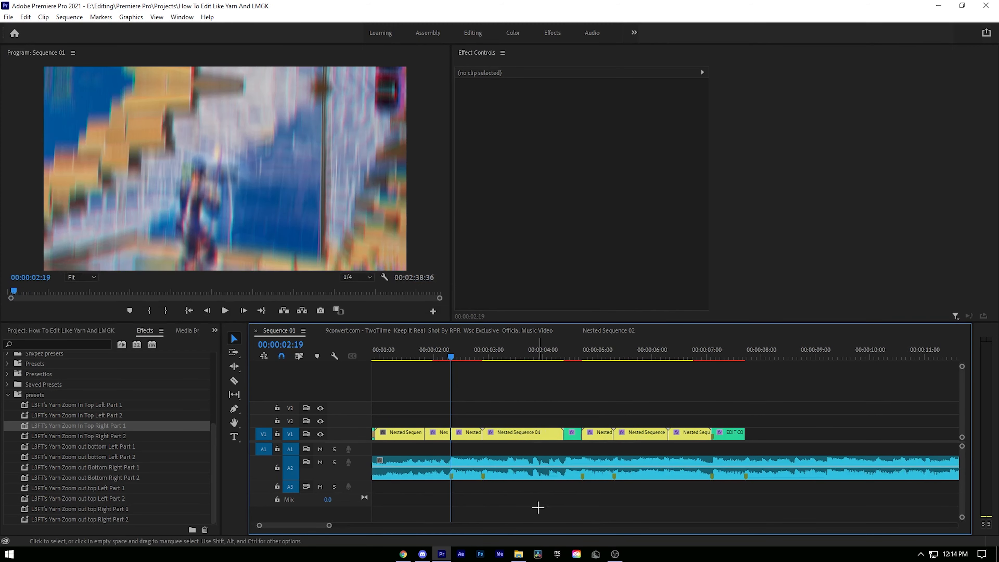
click(83, 330)
scroll(146, 455, down, 1)
scroll(145, 457, up, 1)
click(147, 464)
ctrl+click(155, 422)
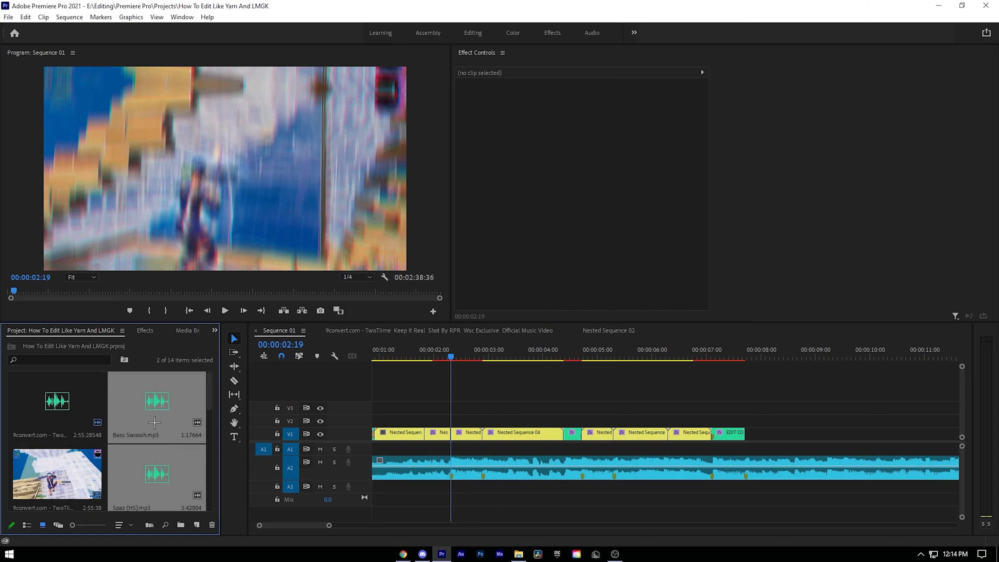
drag(213, 457, 918, 489)
- Reposition the sound effects on A3 and align the hit of Spaz (HS).mp3 with the cut at 00:00:02:19
scroll(400, 495, up, 2)
drag(715, 488, 554, 488)
scroll(432, 467, up, 1)
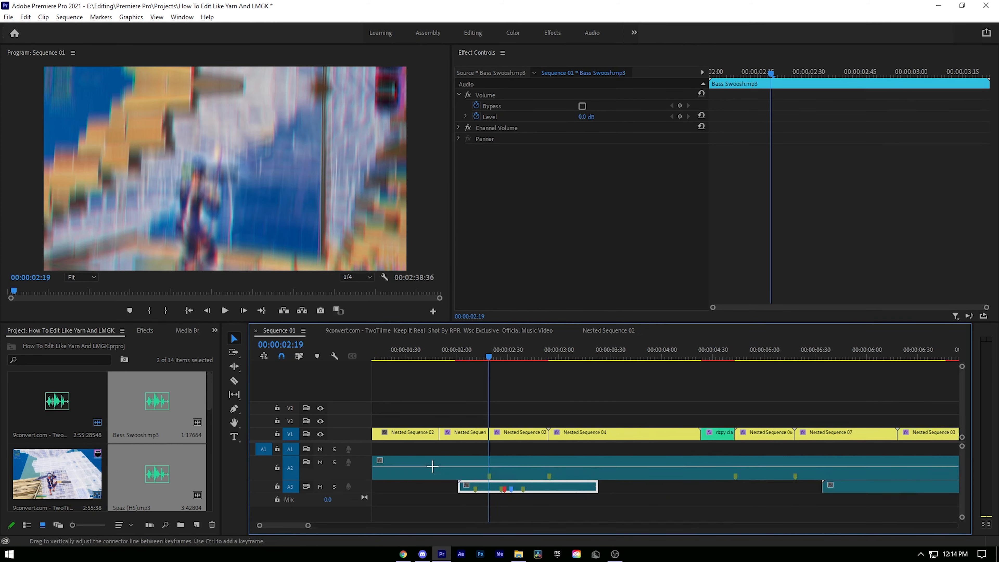
scroll(432, 466, up, 2)
drag(807, 487, 354, 511)
mouse_move(562, 486)
mouse_down()
mouse_move(578, 482)
mouse_move(565, 490)
mouse_up()
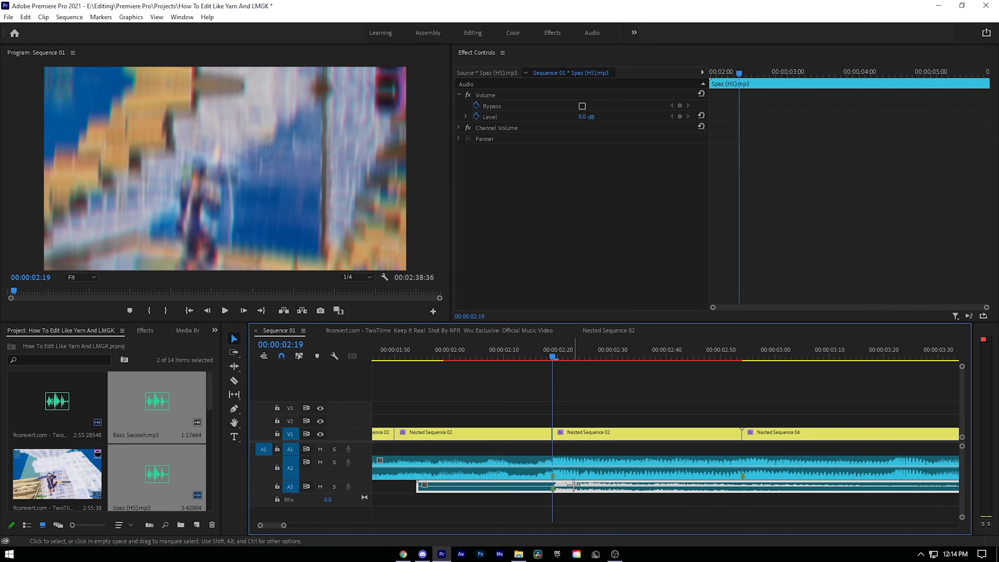
- Play back the Spaz (HS).mp3 sound with the montage from 00:00:01:47
scroll(562, 488, down, 1)
click(432, 358)
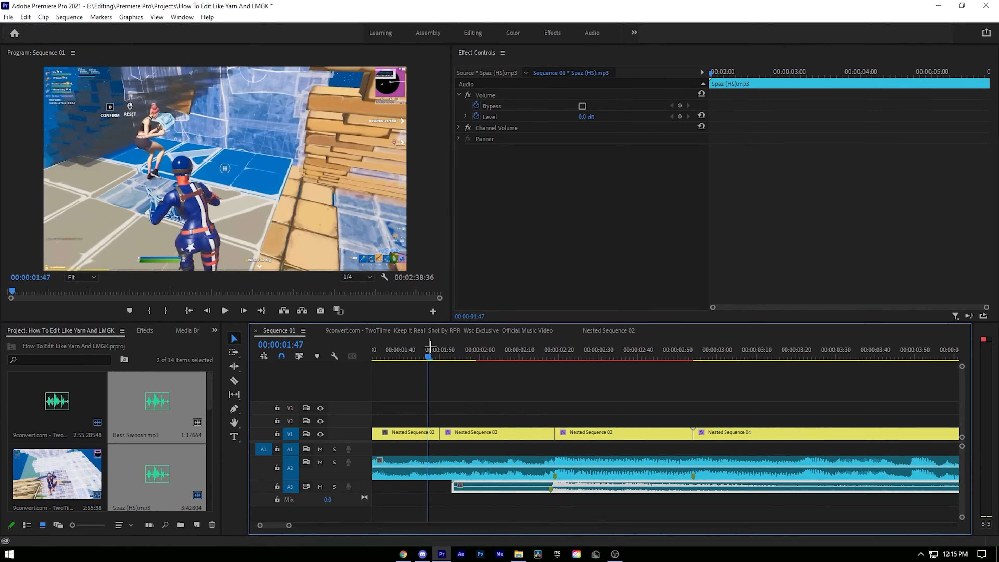
key(space)
key(space)
key(space)
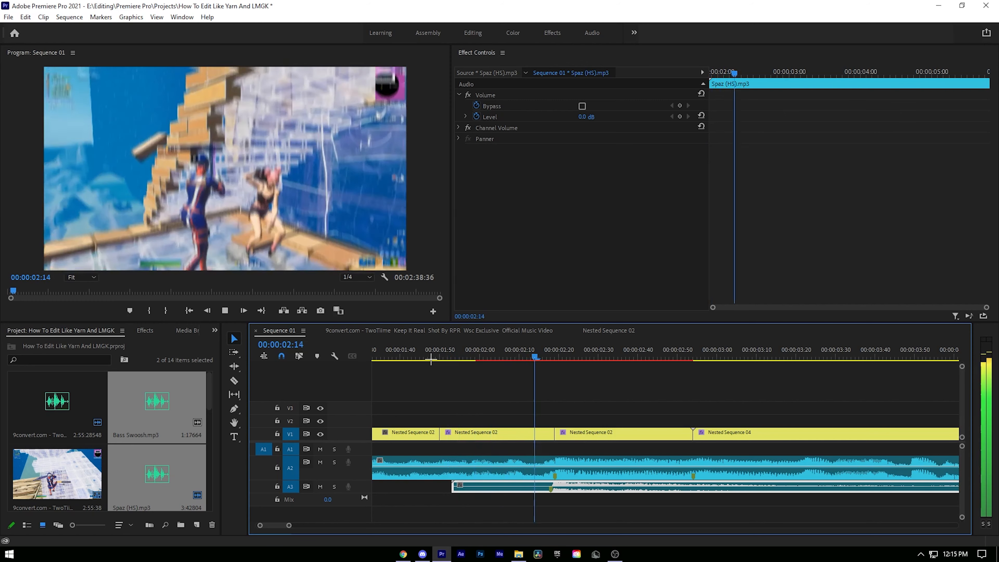
- Turn off level keyframing for Spaz (HS).mp3 and set its volume level to -7 dB
click(478, 117)
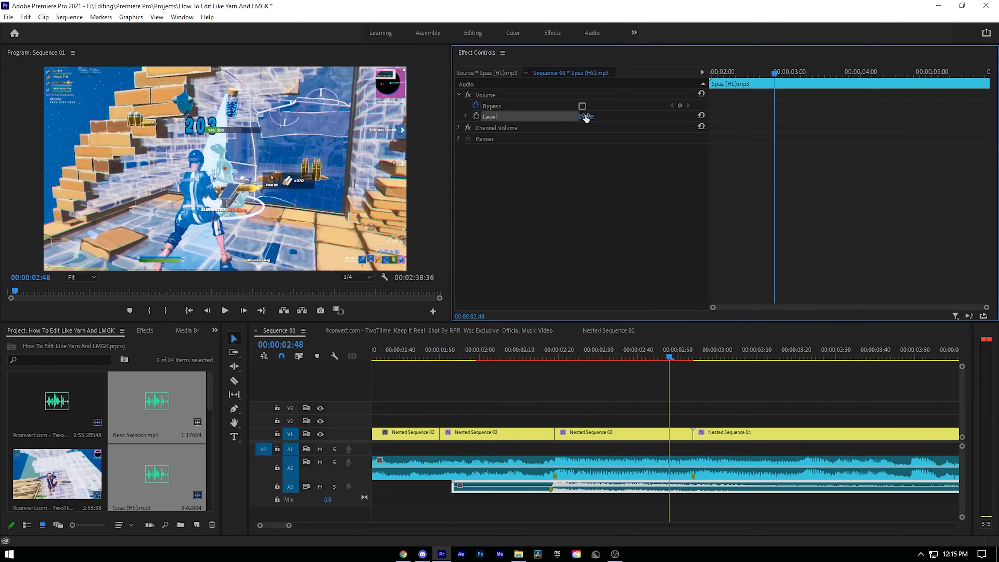
text(7)
key(Return)
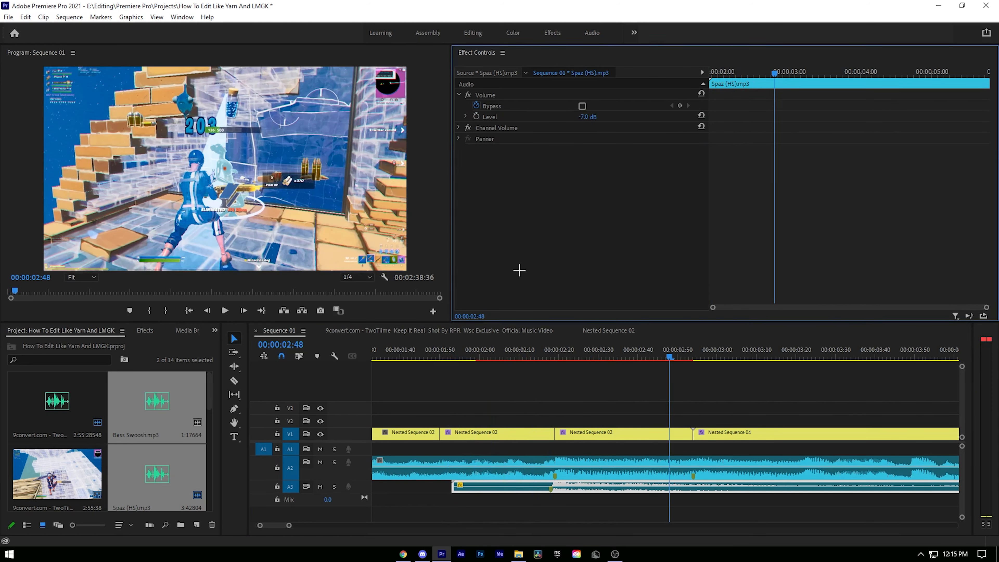
- Play back Spaz (HS).mp3 with the music, and solo audio track A3 to hear the sound effect alone
drag(388, 343, 384, 347)
scroll(426, 371, down, 4)
key(space)
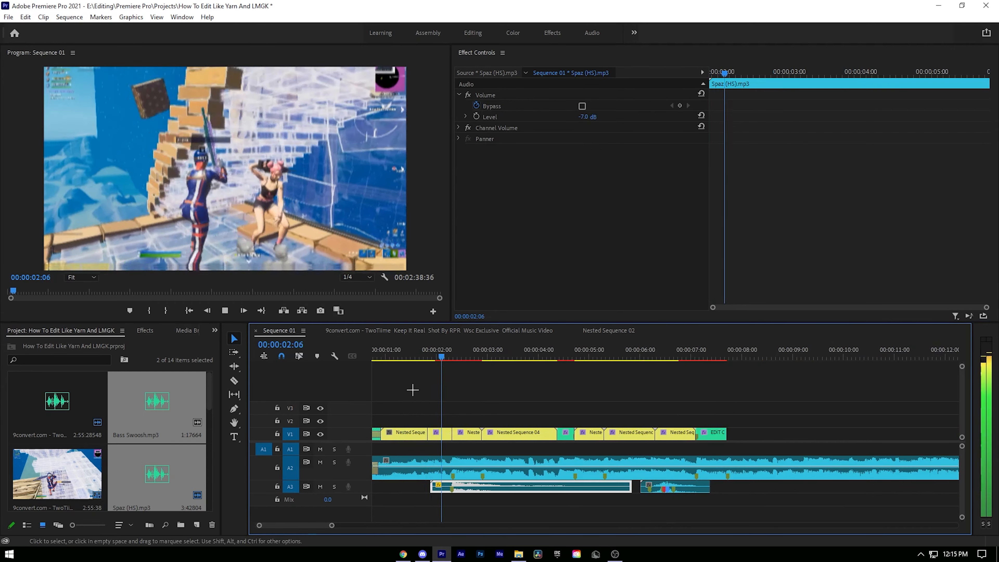
click(335, 487)
click(401, 358)
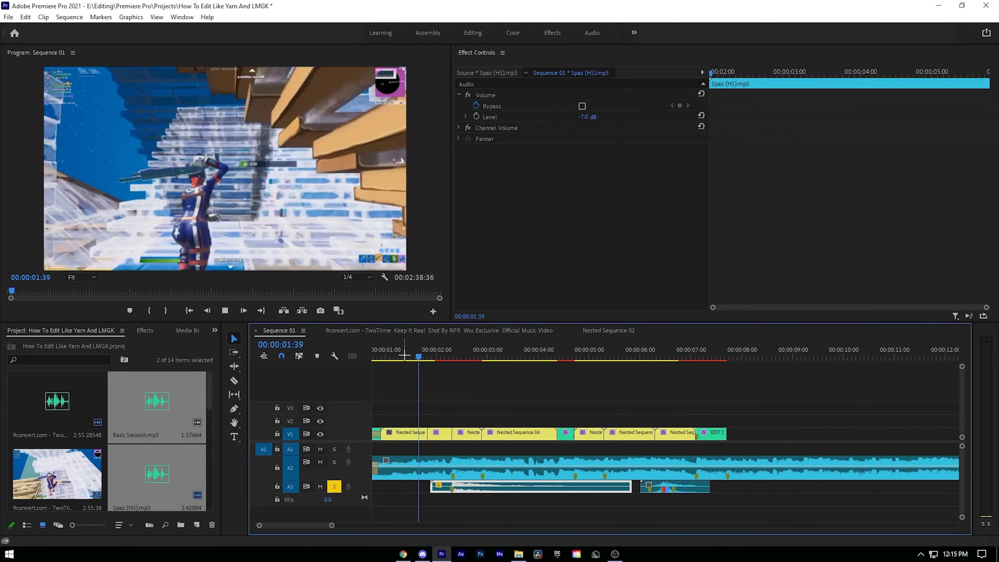
- Set the volume level of Spaz (HS).mp3 to -9 dB and turn off solo on audio track A3
click(587, 116)
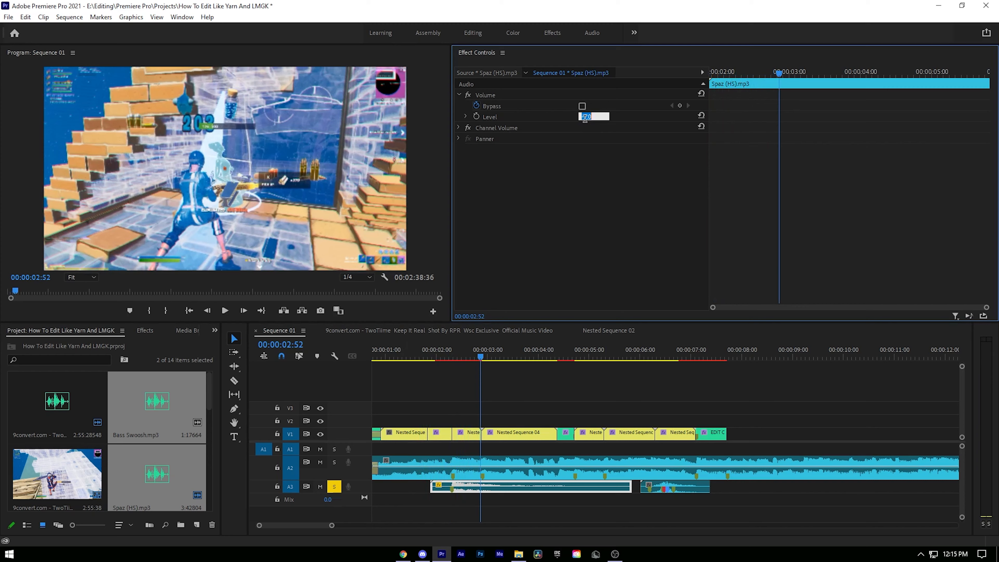
text(-9)
key(Return)
click(334, 486)
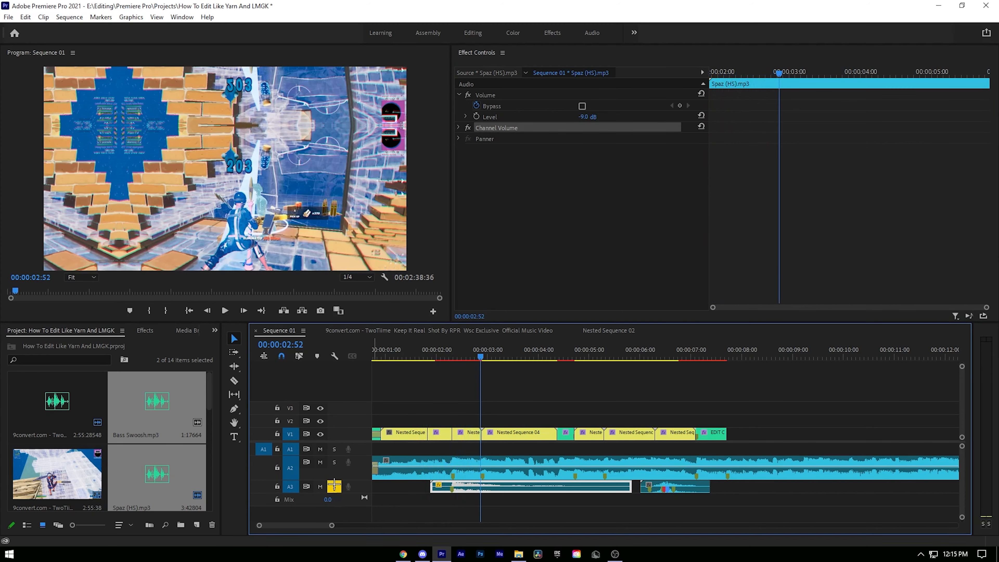
- Add a new audio track A4 and place Bass Swoosh.mp3 on it so its hit aligns with the cut at 00:00:02:19
key(Up)
drag(676, 488, 590, 508)
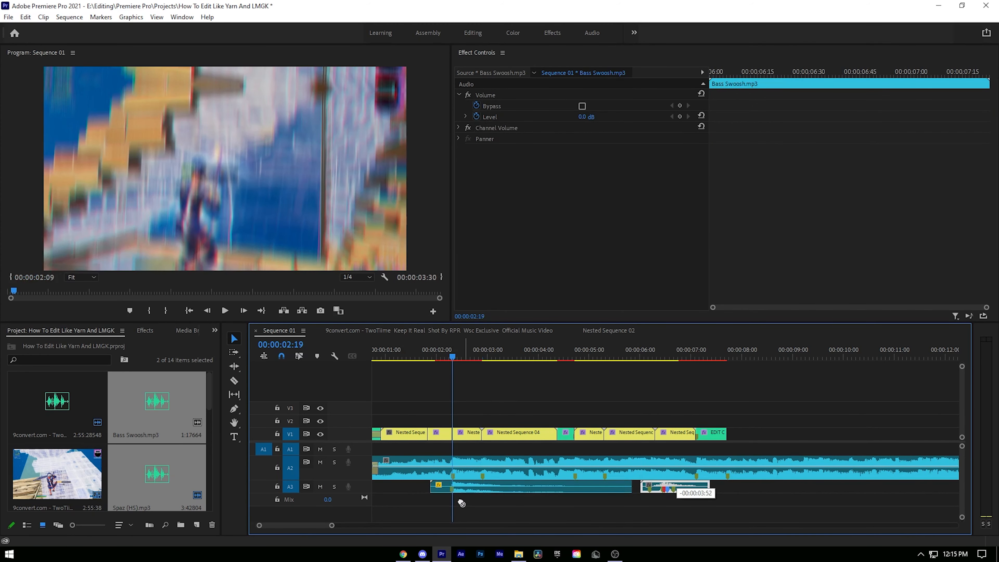
drag(462, 504, 669, 492)
right_click(359, 483)
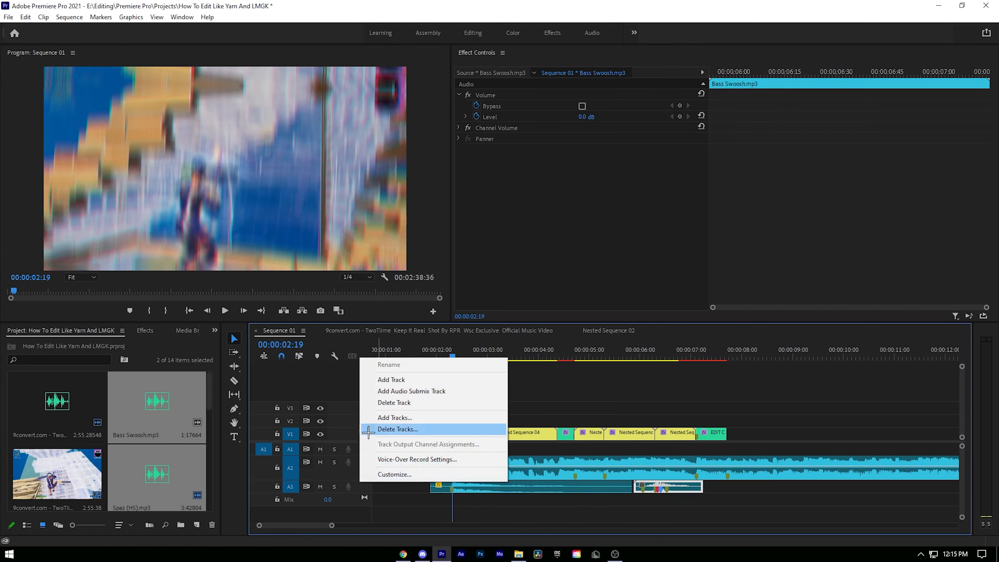
click(417, 379)
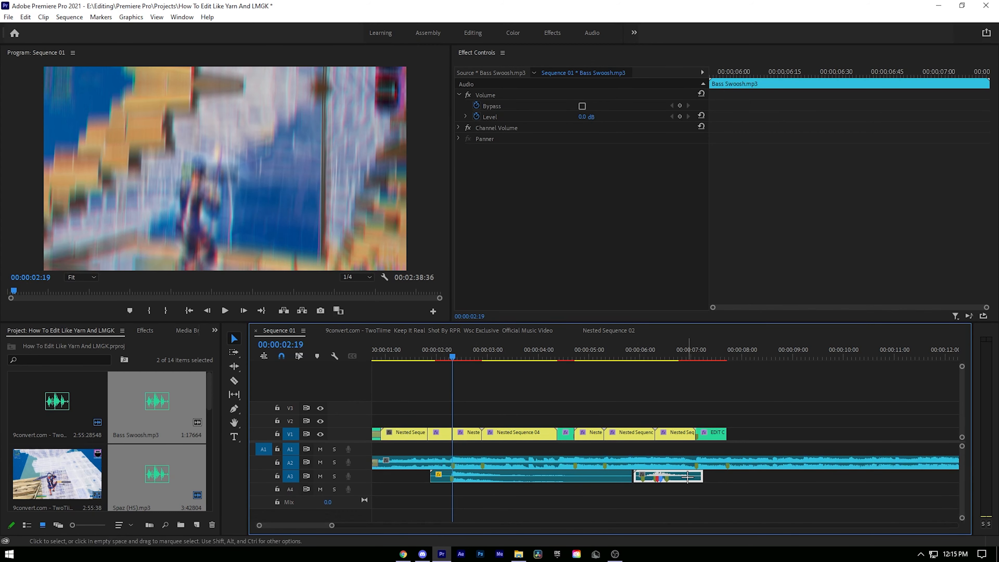
drag(688, 477, 485, 492)
scroll(387, 482, up, 4)
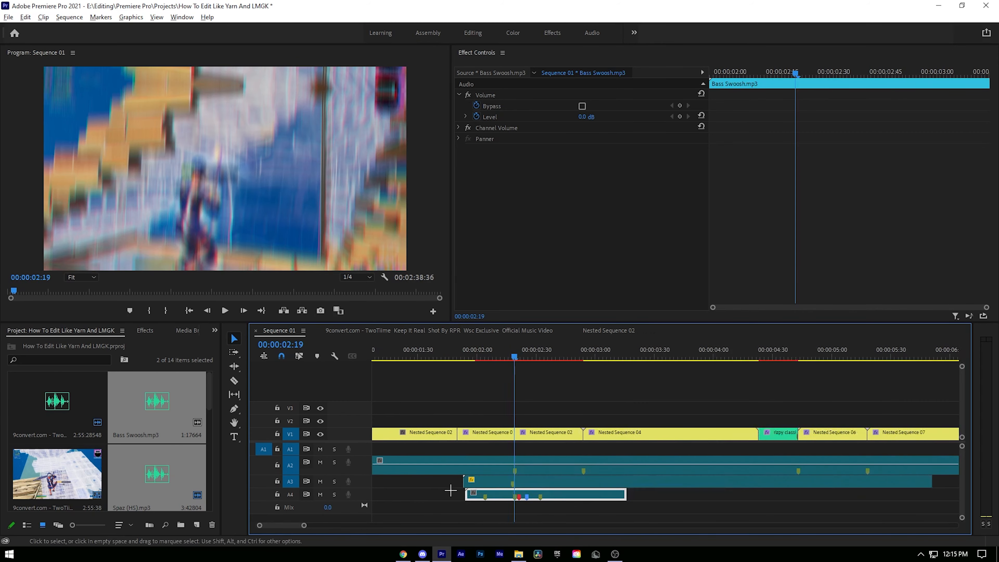
key(equal)
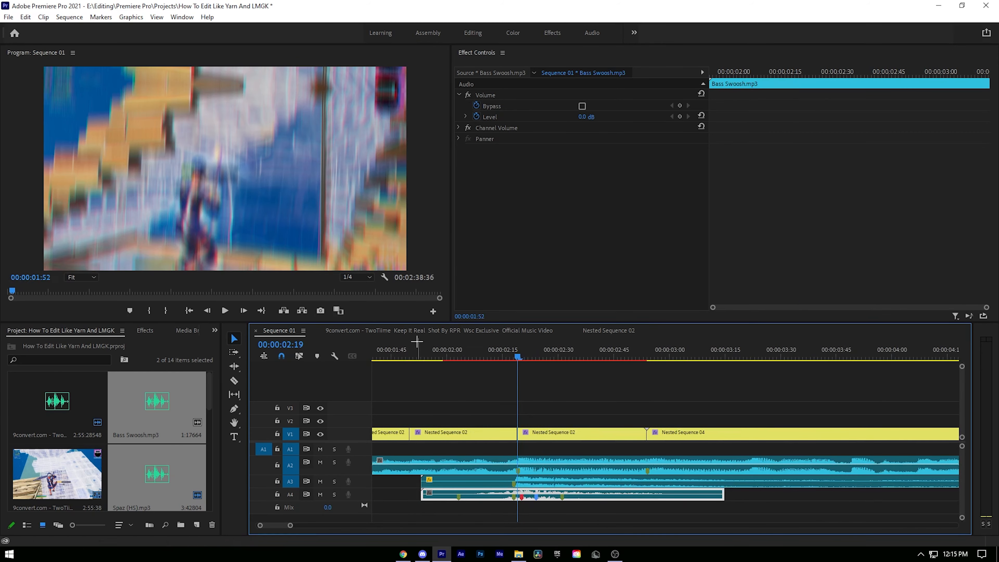
- Play back the layered Spaz (HS).mp3 and Bass Swoosh.mp3 sounds with the music from 00:00:01:51
click(418, 342)
key(space)
click(415, 348)
key(space)
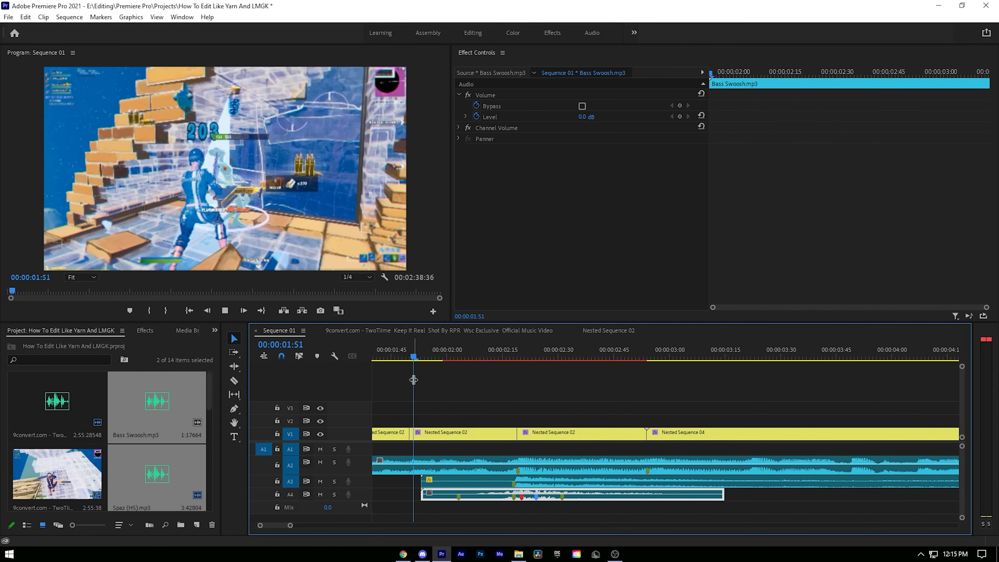
key(space)
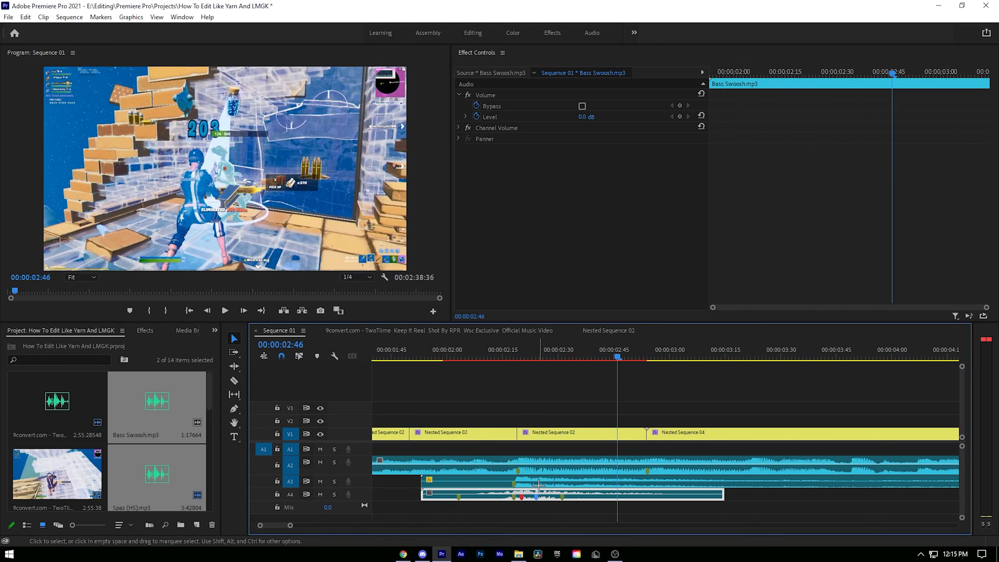
- Duplicate both sound effects on A3 and A4 and align the copies' hits with the cut at the start of Nested Sequence 06
scroll(562, 485, down, 3)
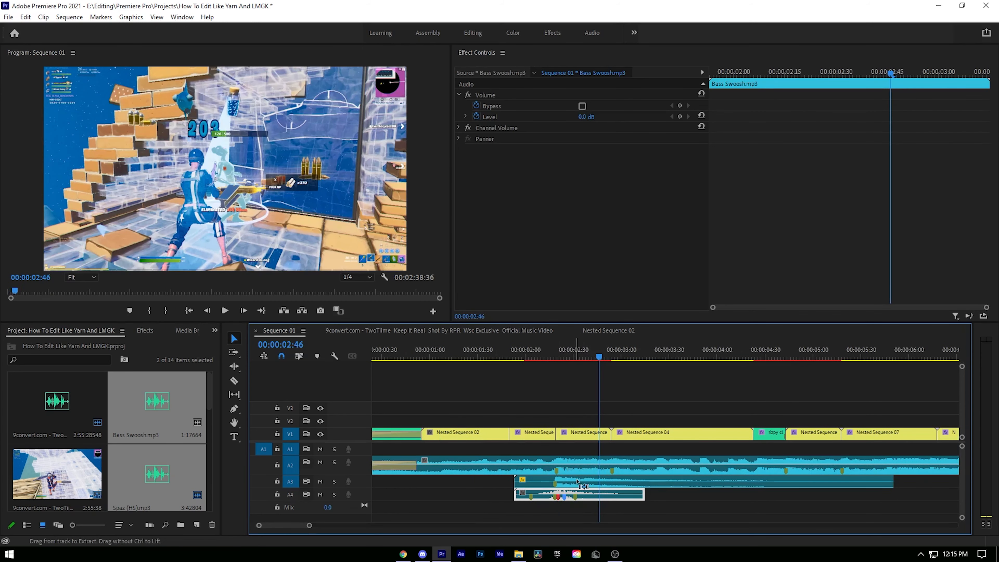
click(581, 481)
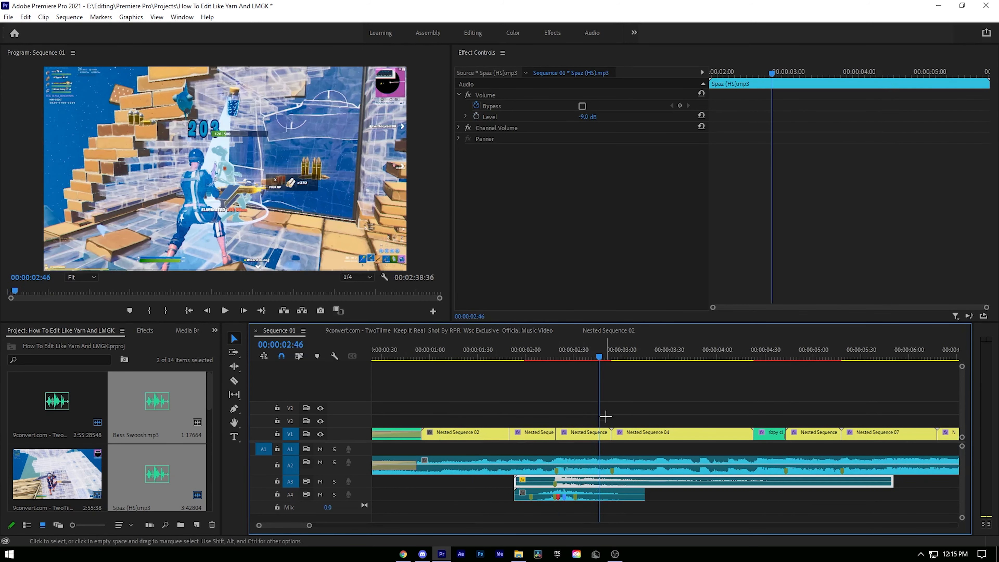
click(591, 498)
shift+click(598, 483)
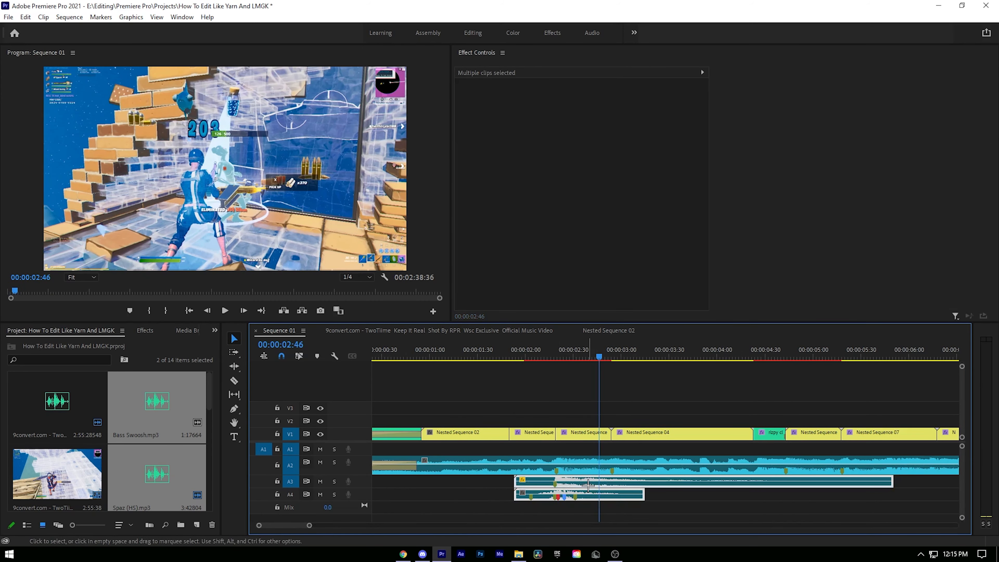
drag(602, 494, 798, 490)
alt+scroll(708, 500, up, 3)
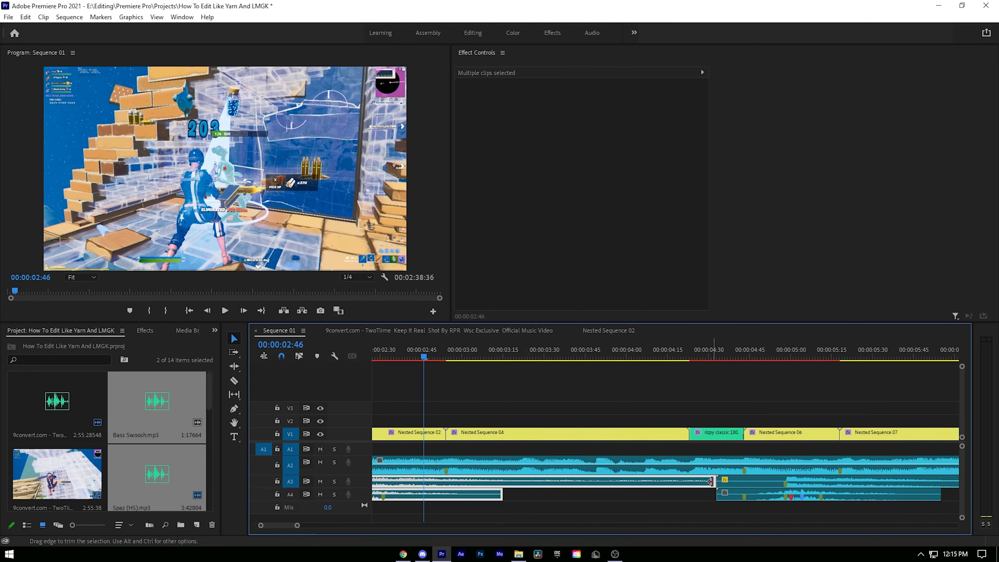
mouse_move(710, 482)
mouse_down()
mouse_move(652, 483)
mouse_move(707, 483)
mouse_up()
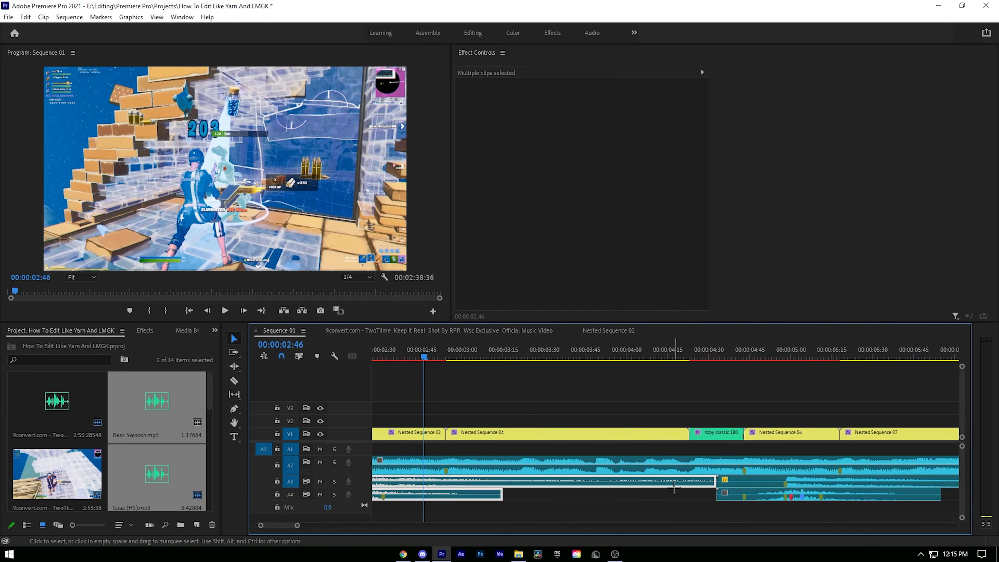
drag(807, 482, 765, 482)
alt+scroll(717, 400, down, 3)
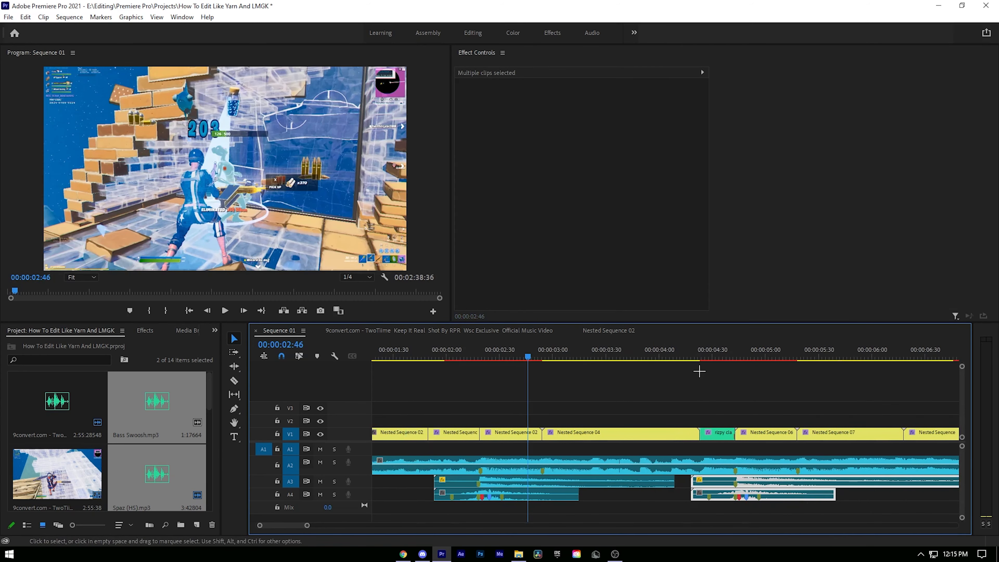
- Play back the duplicated sound effects with the montage from 00:00:04:13 through to the next transition
click(686, 350)
click(725, 389)
key(space)
click(683, 355)
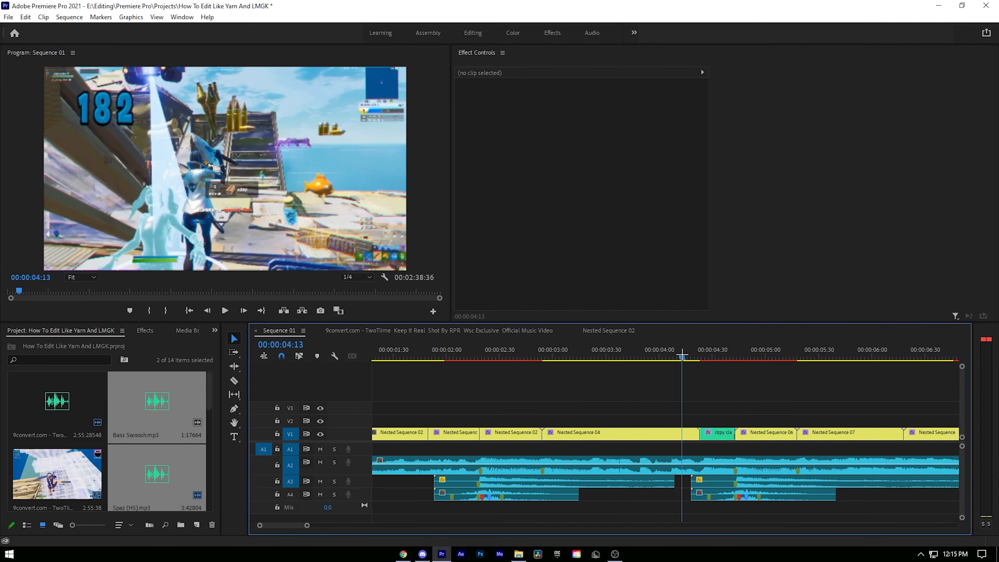
scroll(719, 382, down, 3)
key(space)
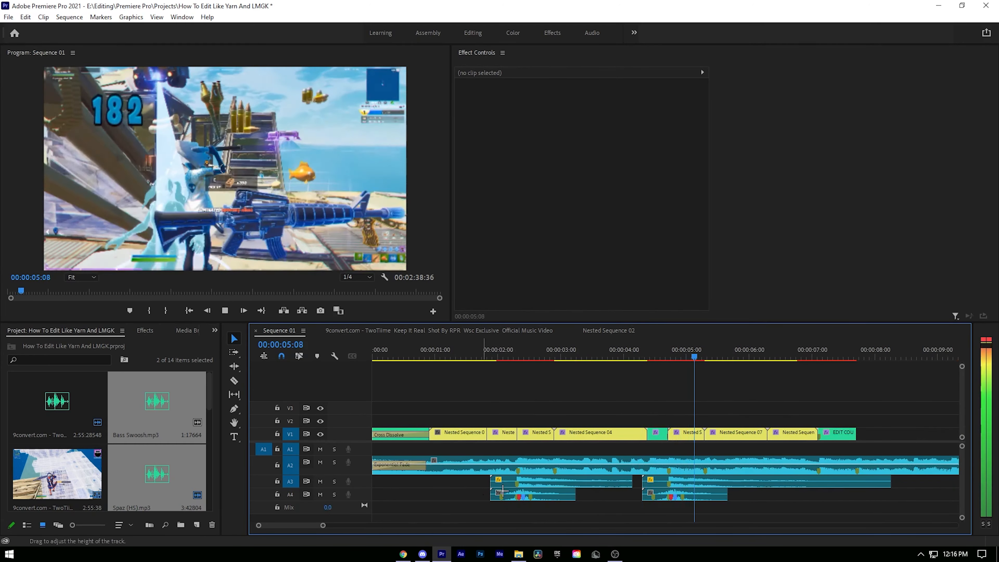
scroll(818, 418, up, 1)
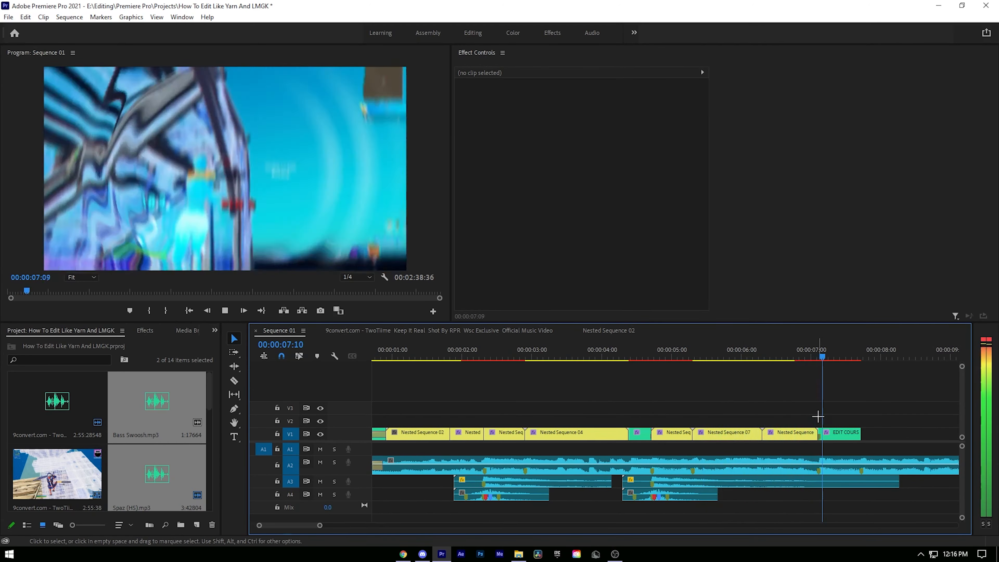
key(space)
- Duplicate the second Spaz (HS).mp3 and Bass Swoosh.mp3 pair and align the copies' hits with the cut at 00:00:07:06
click(817, 356)
click(691, 494)
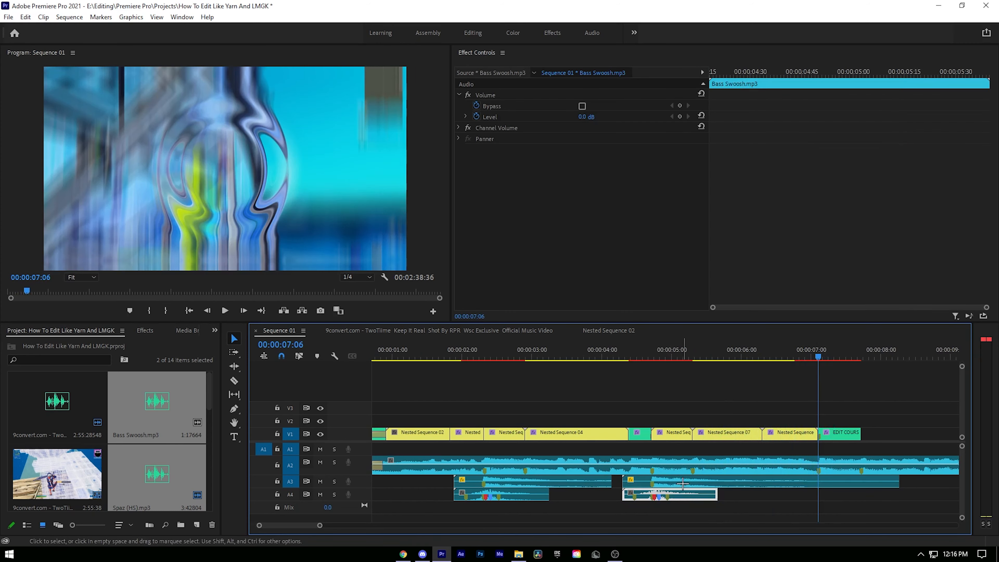
shift+click(692, 482)
drag(696, 484, 862, 482)
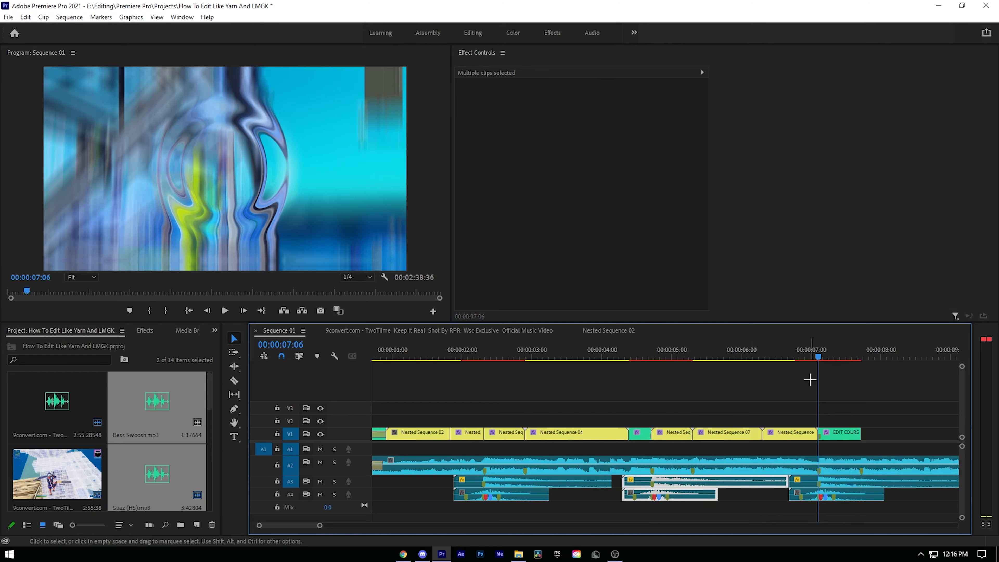
- Play back the third pair of sound effects over the cut at 00:00:07:06 to the end of the montage
click(782, 351)
key(space)
click(836, 390)
scroll(834, 391, down, 8)
key(space)
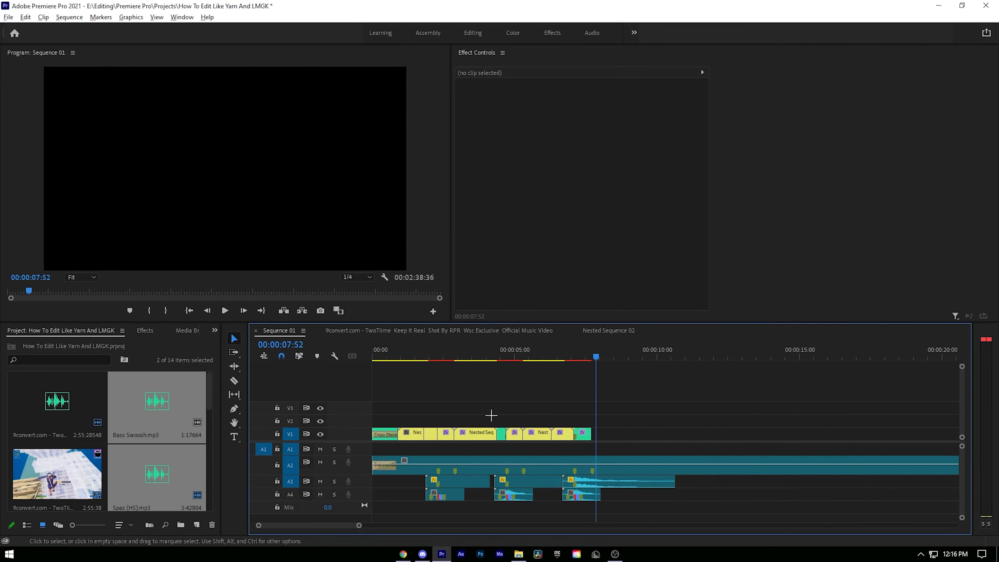
- Render the previews of Sequence 01 and play the whole montage from the start, saving the project
key(minus)
key(Home)
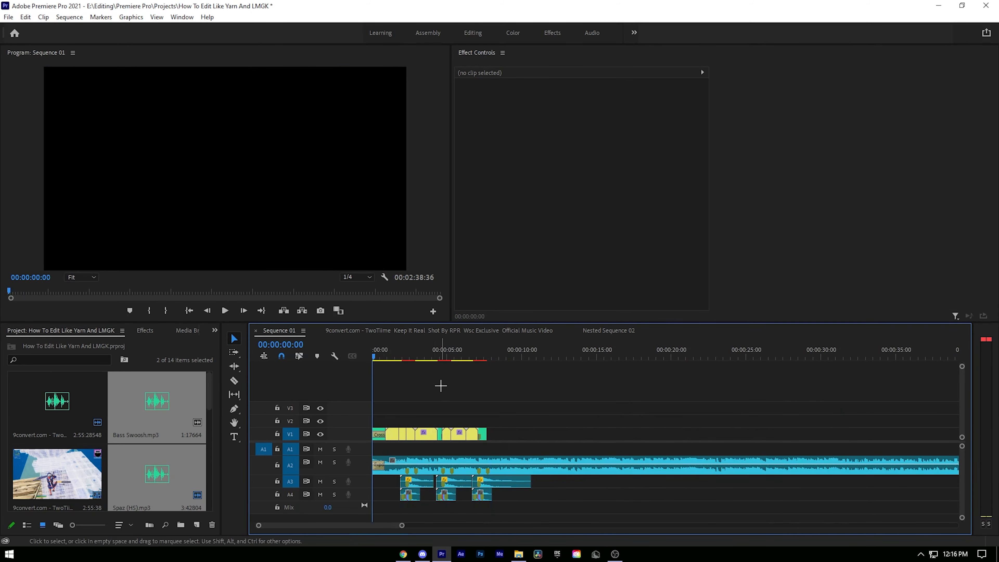
key(ctrl+s)
key(Return)
key(space)
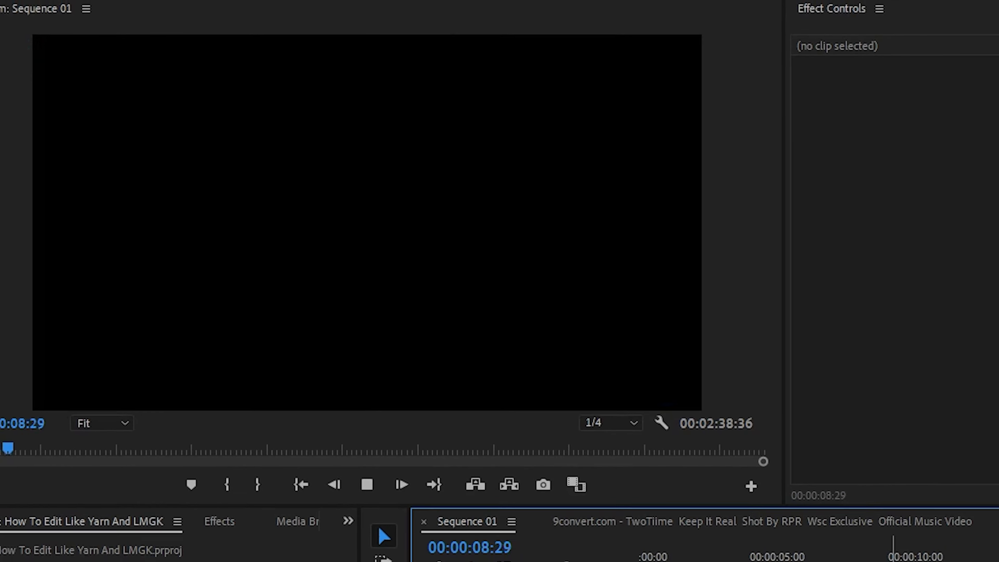
key(ctrl+s)
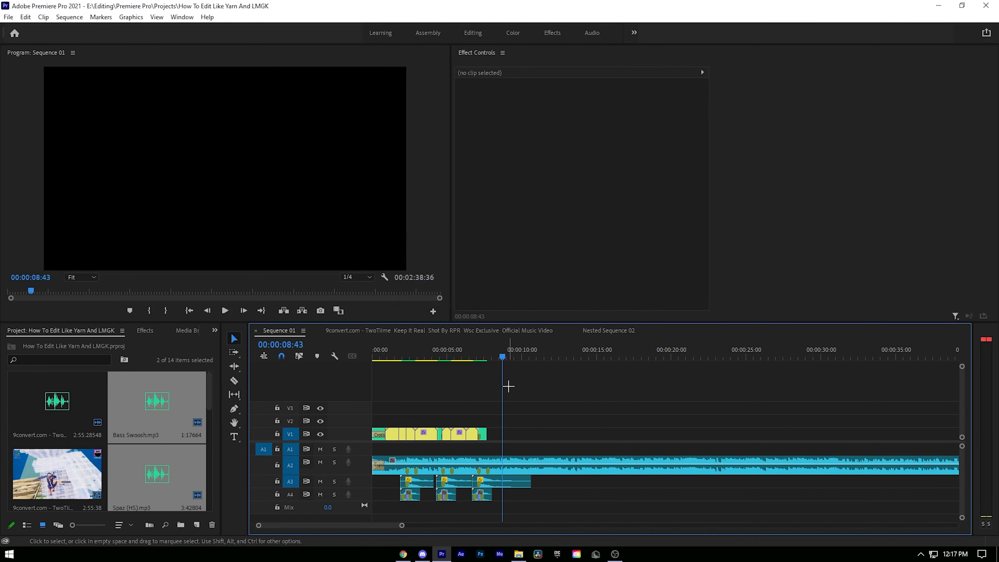